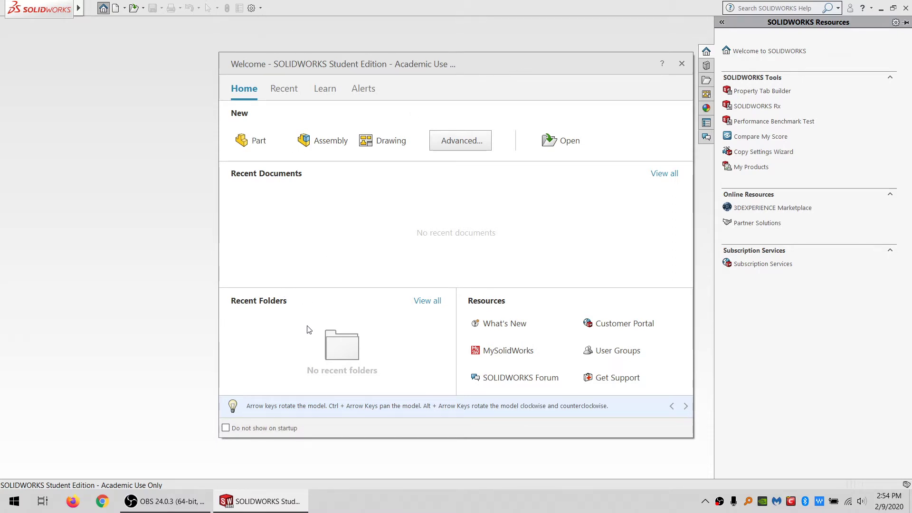
Stop the Welcome dialog from showing on startup and keep the main menu bar permanently visible.
{"action": "left_click", "coordinate": [225, 428]}
{"action": "left_click", "coordinate": [681, 64]}
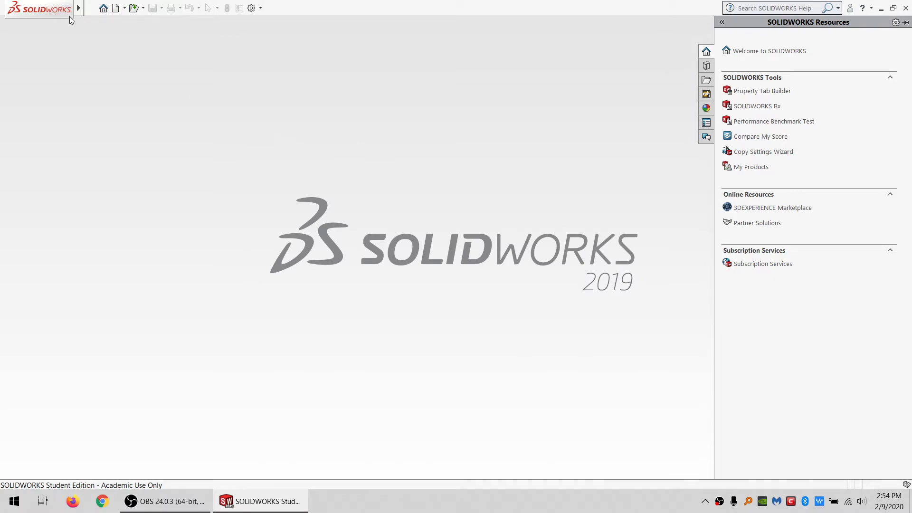
{"action": "mouse_move", "coordinate": [73, 16]}
{"action": "left_click", "coordinate": [110, 9]}
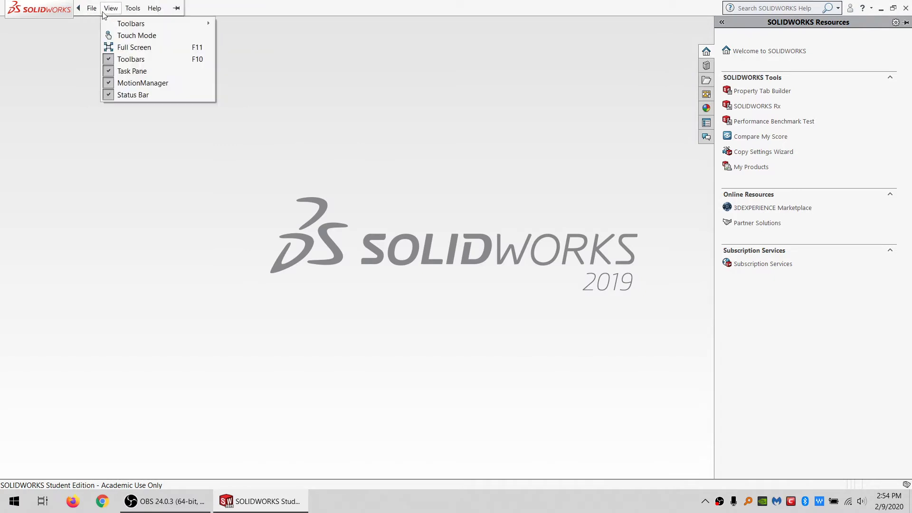
{"action": "left_click", "coordinate": [176, 9]}
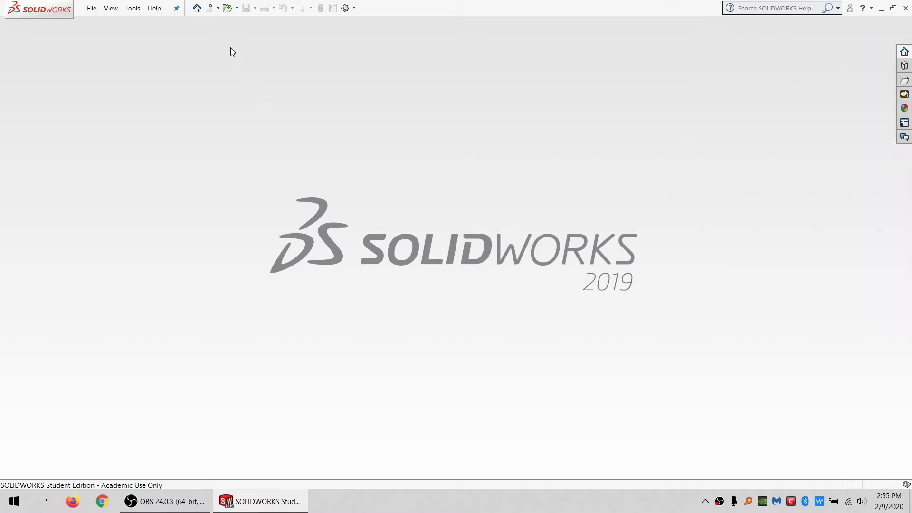
Start a new document and set the default template units to MMGS and the dimension standard to ANSI.
{"action": "left_click", "coordinate": [210, 8]}
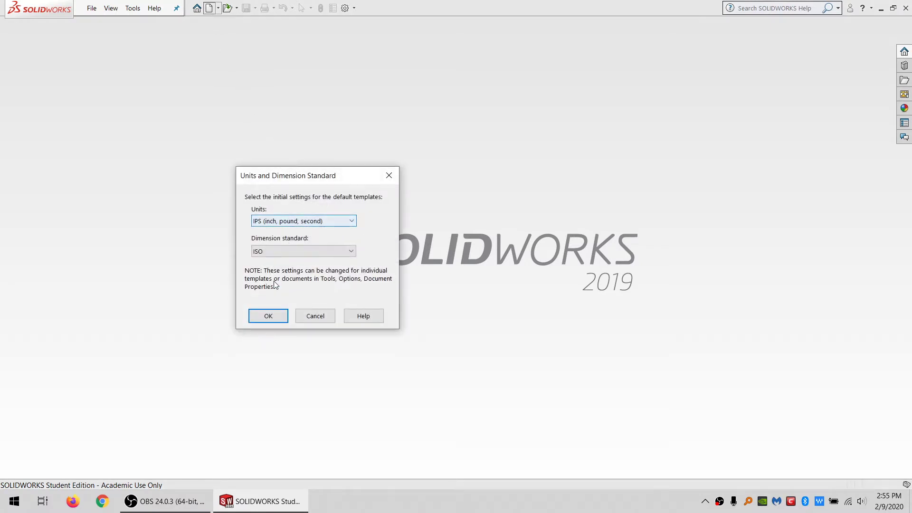
{"action": "left_click", "coordinate": [270, 226]}
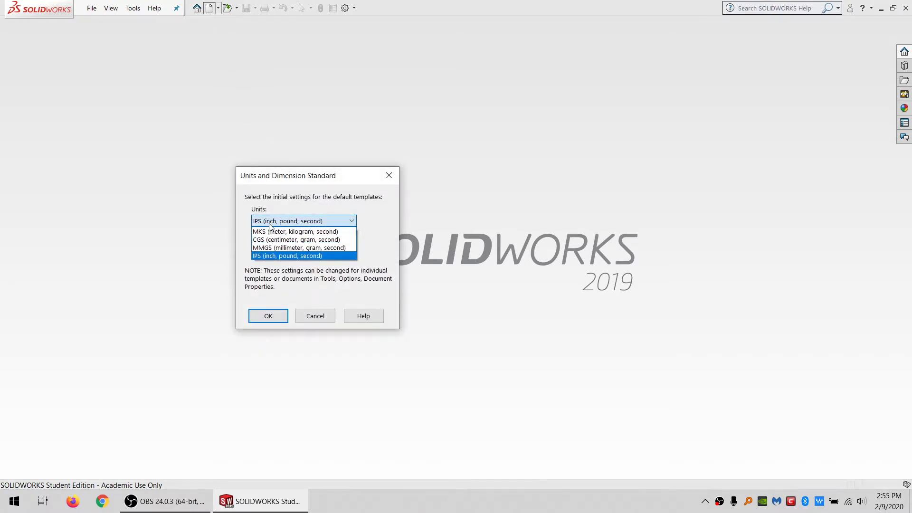
{"action": "left_click", "coordinate": [283, 250]}
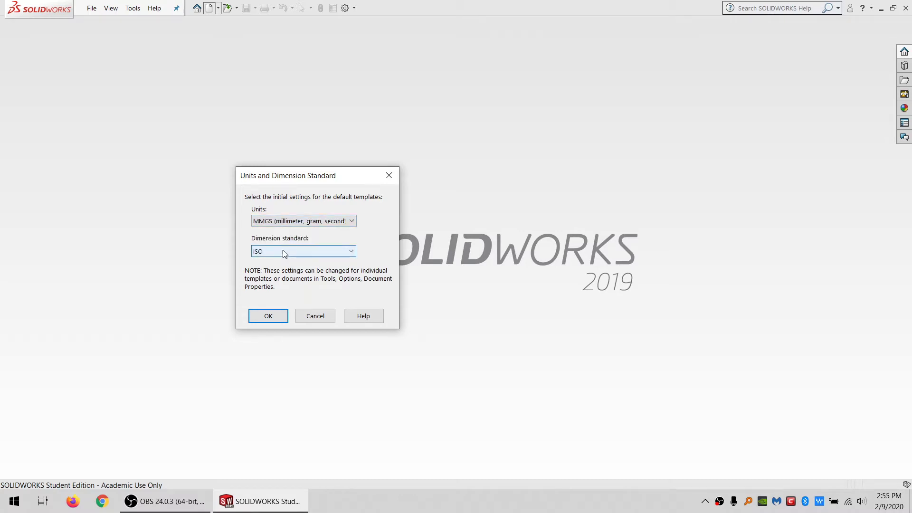
{"action": "left_click", "coordinate": [284, 253]}
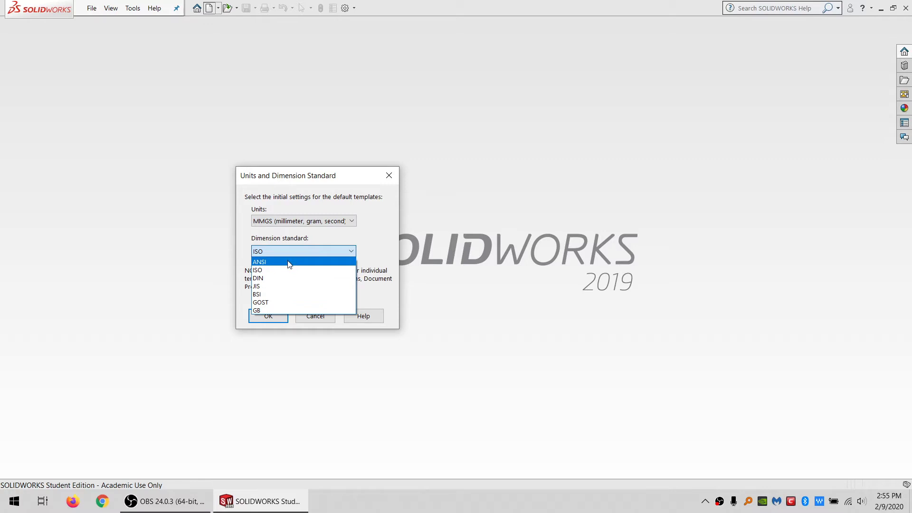
{"action": "left_click", "coordinate": [288, 263]}
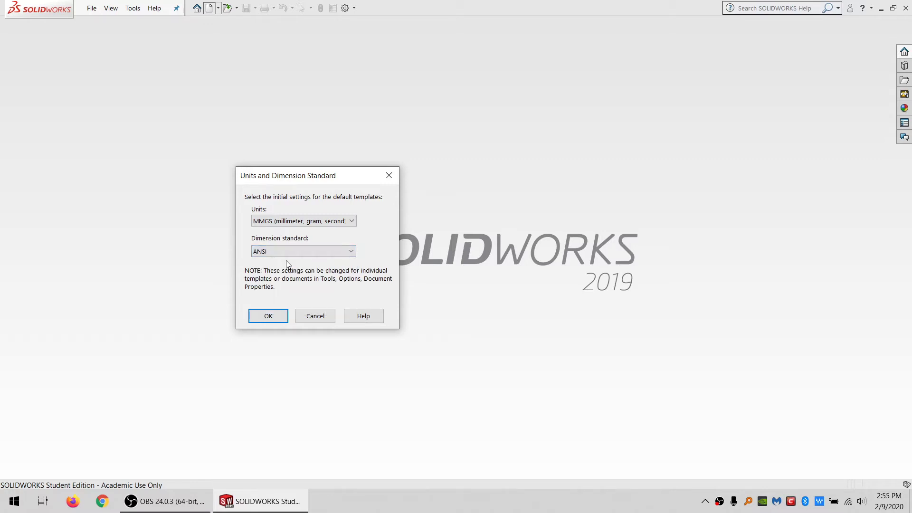
{"action": "left_click", "coordinate": [286, 252]}
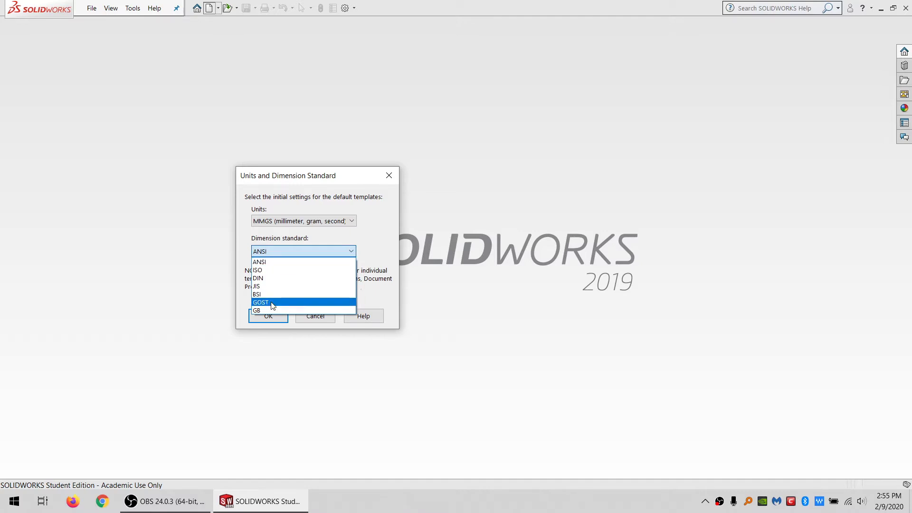
{"action": "left_click", "coordinate": [271, 252]}
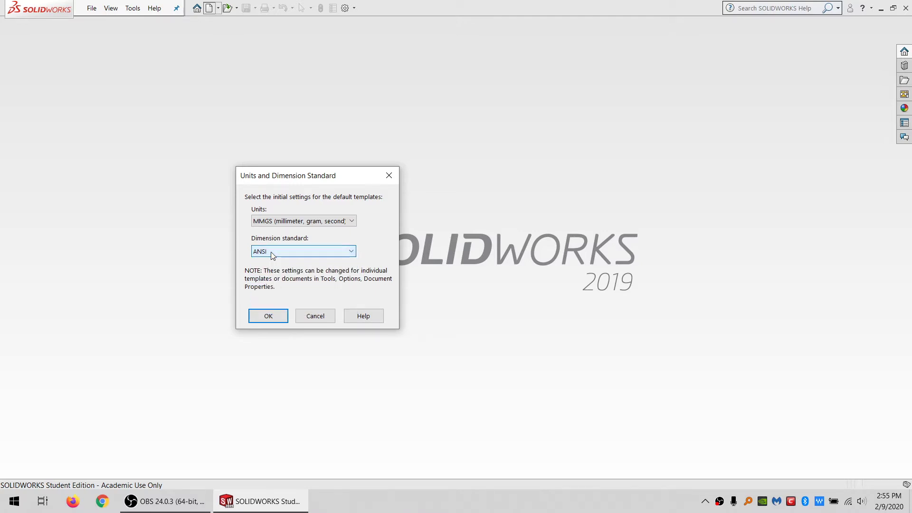
{"action": "left_click", "coordinate": [269, 319]}
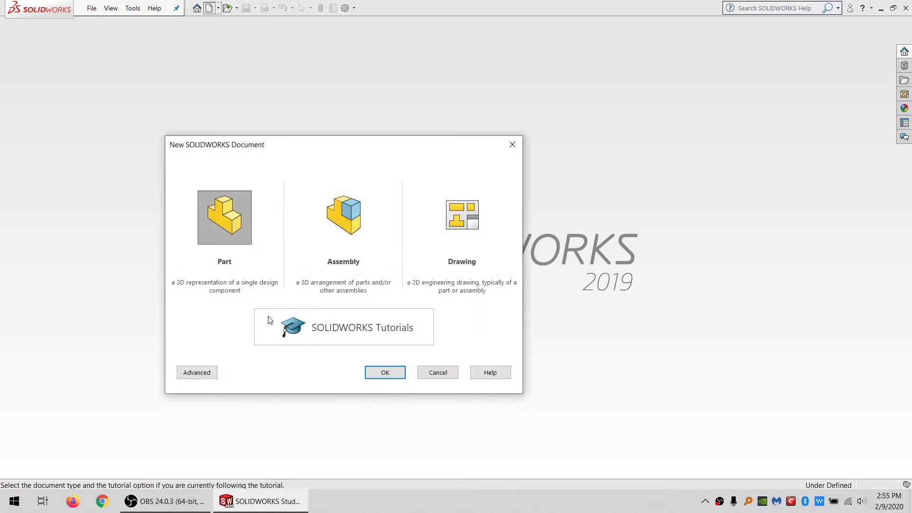
Create a new part and add a coordinate system at its origin with the default axis directions.
{"action": "double_click", "coordinate": [238, 219]}
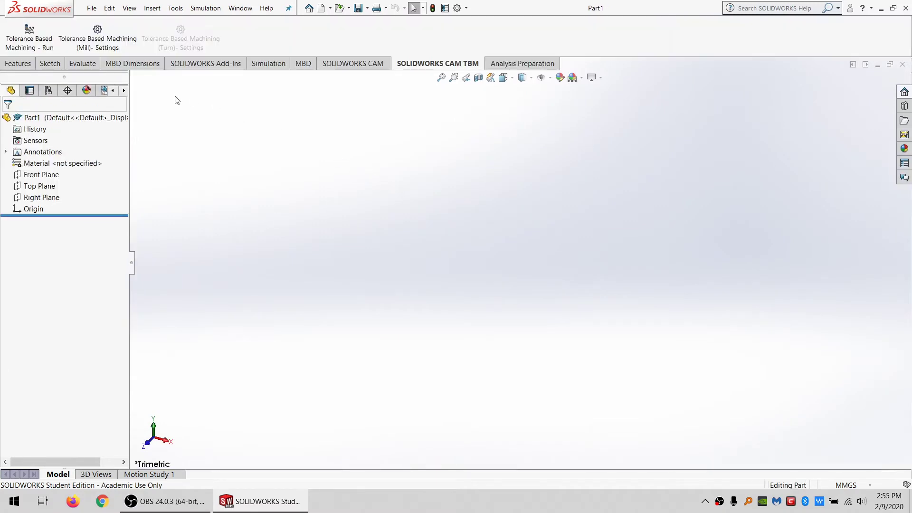
{"action": "left_click", "coordinate": [24, 66]}
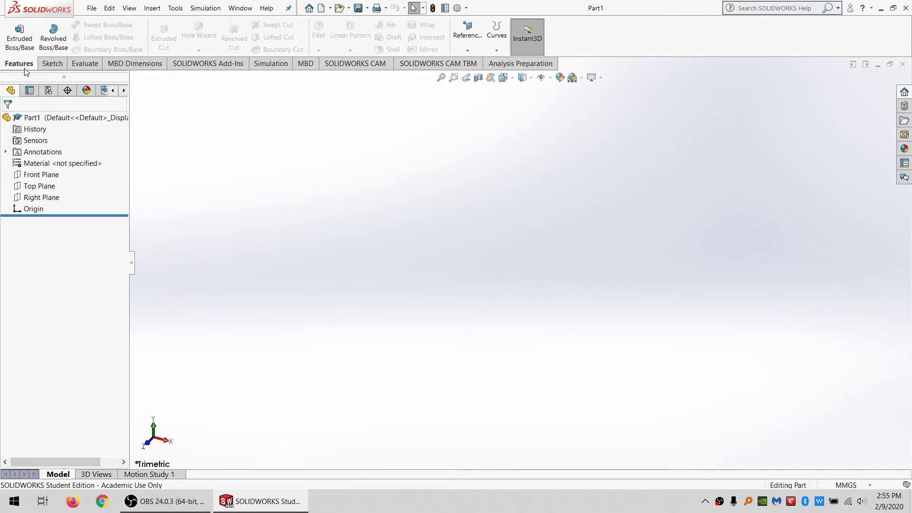
{"action": "left_click", "coordinate": [467, 51]}
{"action": "left_click", "coordinate": [493, 86]}
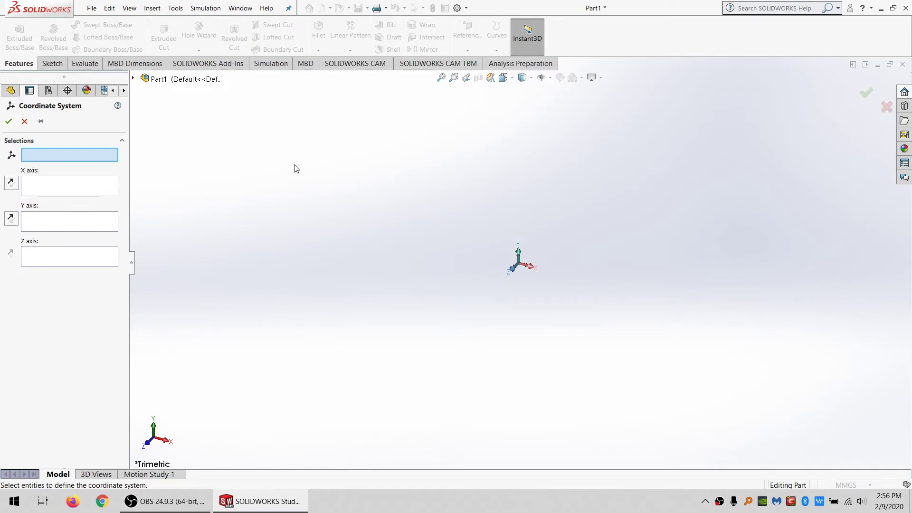
{"action": "left_click", "coordinate": [10, 123]}
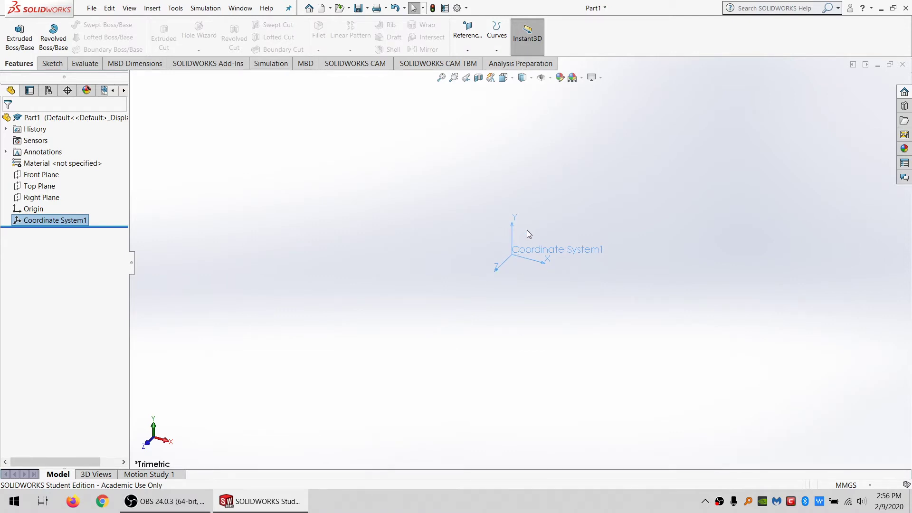
Rename the Front Plane as Z_ZERO in the feature tree.
{"action": "left_click", "coordinate": [42, 174]}
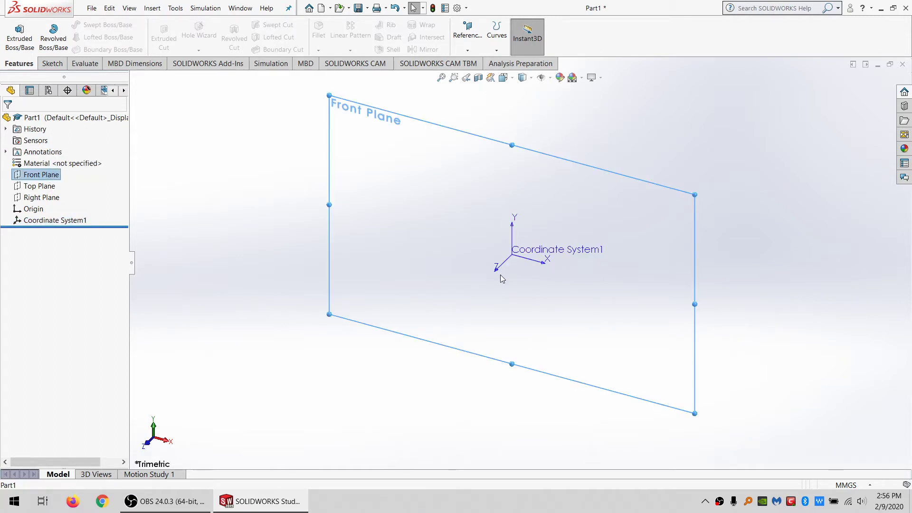
{"action": "left_click", "coordinate": [52, 184]}
{"action": "left_click", "coordinate": [31, 175]}
{"action": "left_click", "coordinate": [30, 175]}
{"action": "type", "text": "Z"}
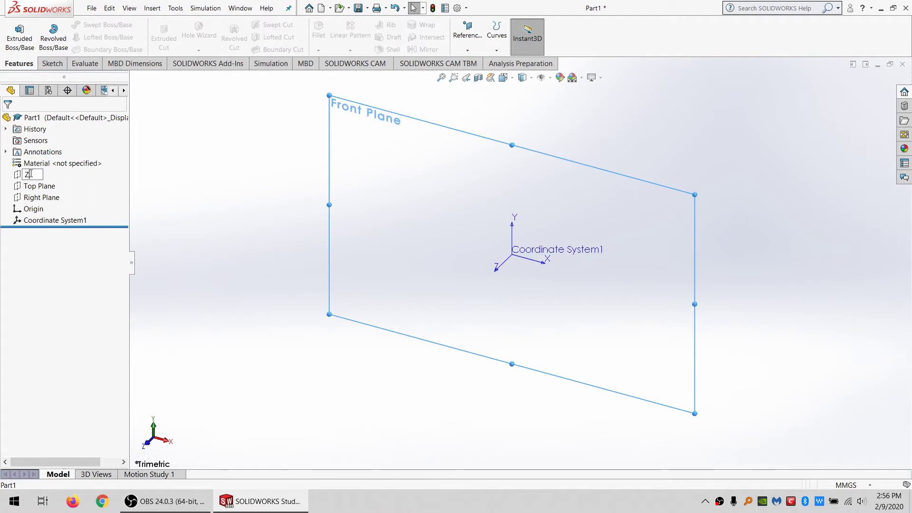
{"action": "type", "text": "_ZERO"}
Rename the Top Plane as Y_ZERO in the feature tree.
{"action": "left_click", "coordinate": [35, 190]}
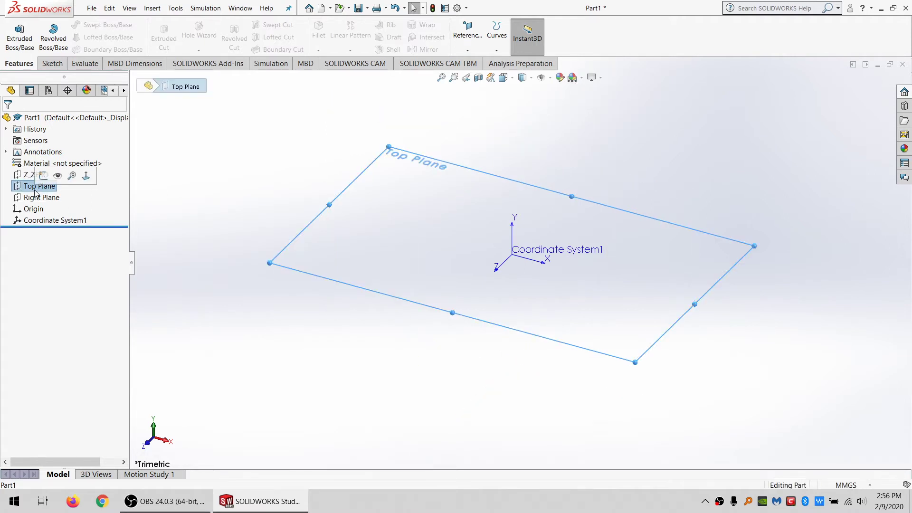
{"action": "left_click", "coordinate": [36, 186]}
{"action": "type", "text": "Y_"}
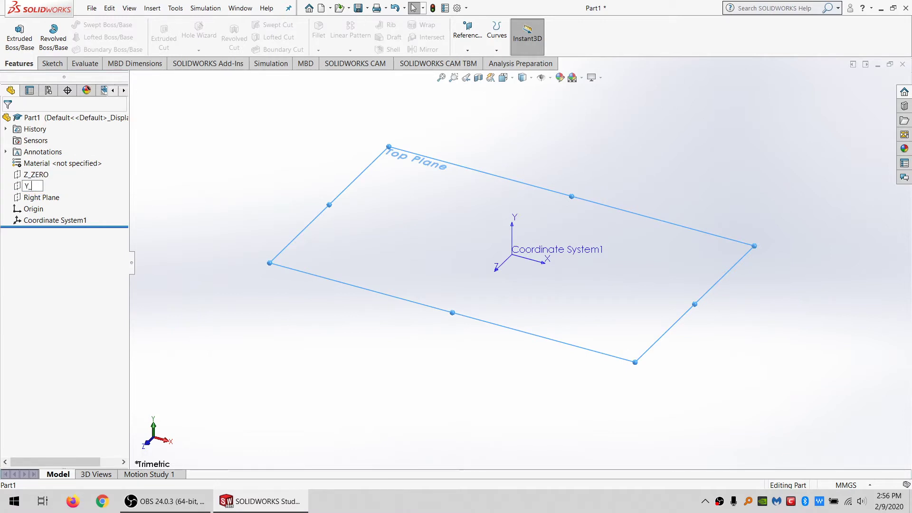
{"action": "type", "text": "ZERO"}
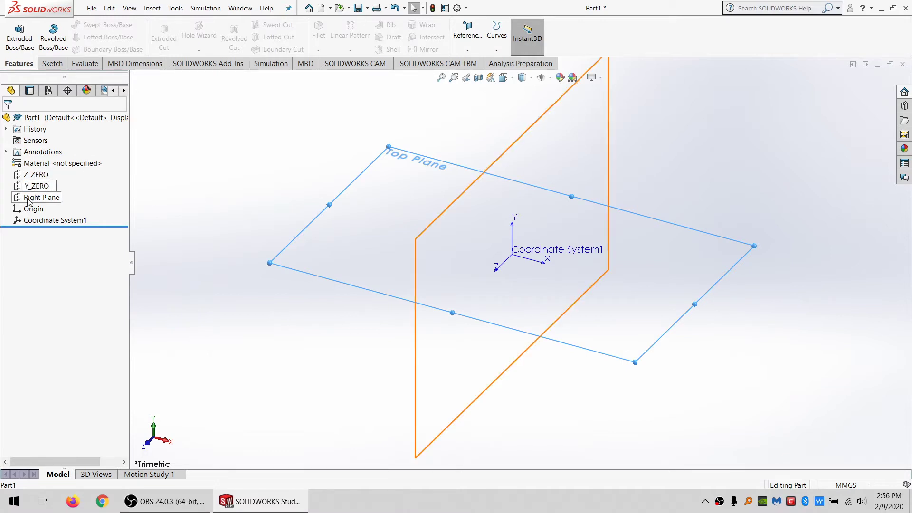
Rename the Right Plane as X_ZERO in the feature tree.
{"action": "left_click", "coordinate": [30, 198]}
{"action": "left_click", "coordinate": [30, 198]}
{"action": "type", "text": "X_"}
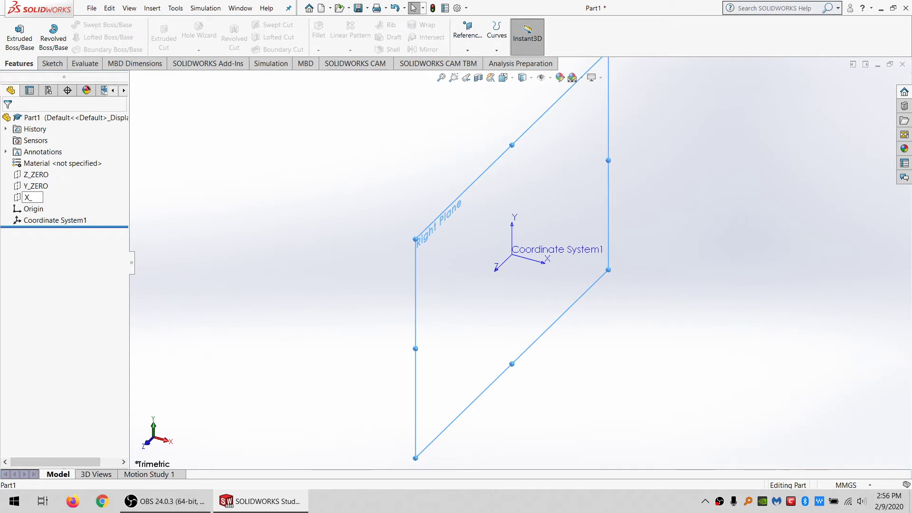
{"action": "type", "text": "ZERO"}
Hide the origin and the new coordinate system in the graphics area.
{"action": "left_click", "coordinate": [42, 210]}
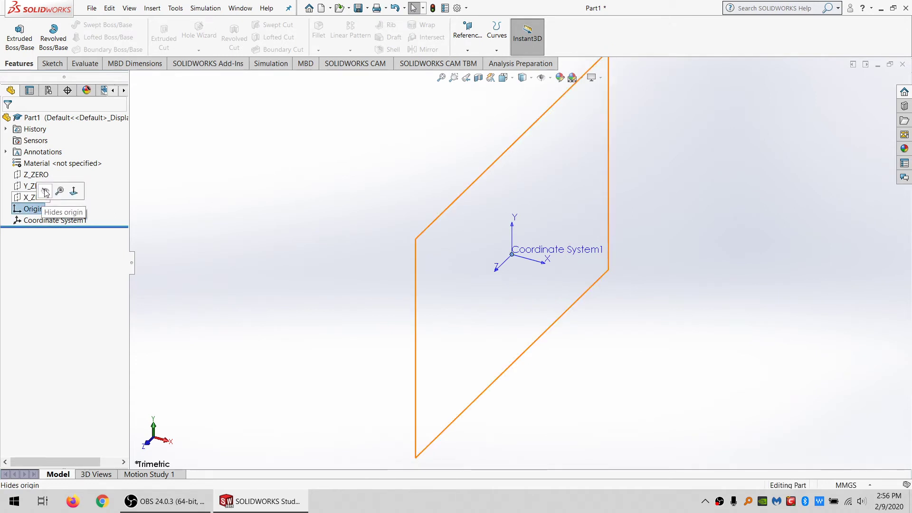
{"action": "left_click", "coordinate": [44, 221]}
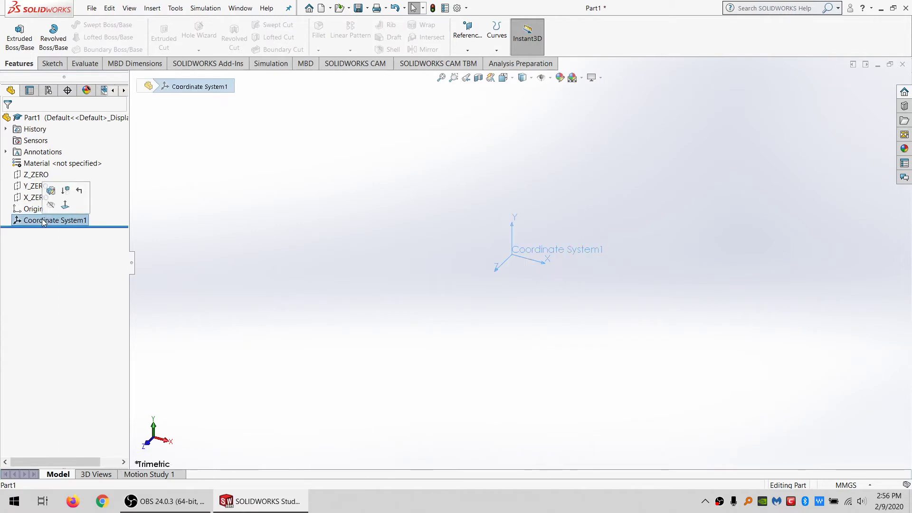
{"action": "left_click", "coordinate": [51, 207]}
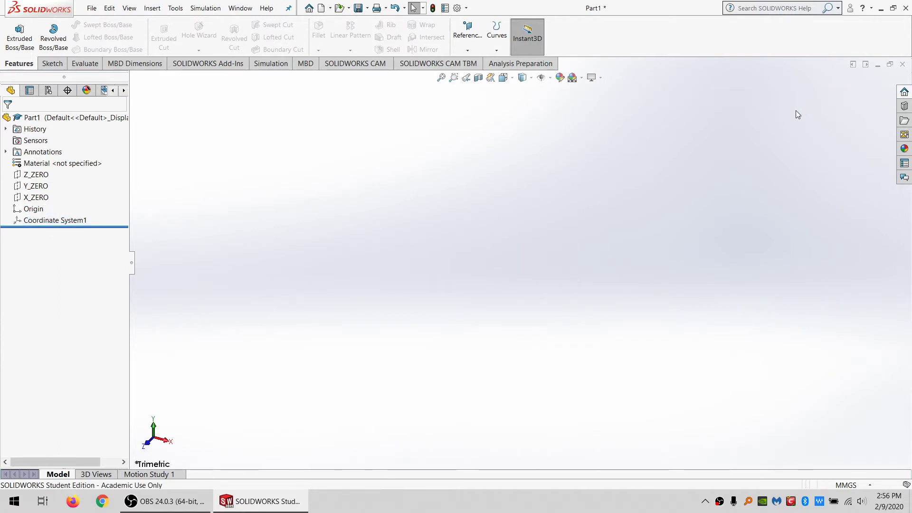
Open the part's document properties and review the annotation settings, from Balloons through Weld Symbols.
{"action": "left_click", "coordinate": [455, 8]}
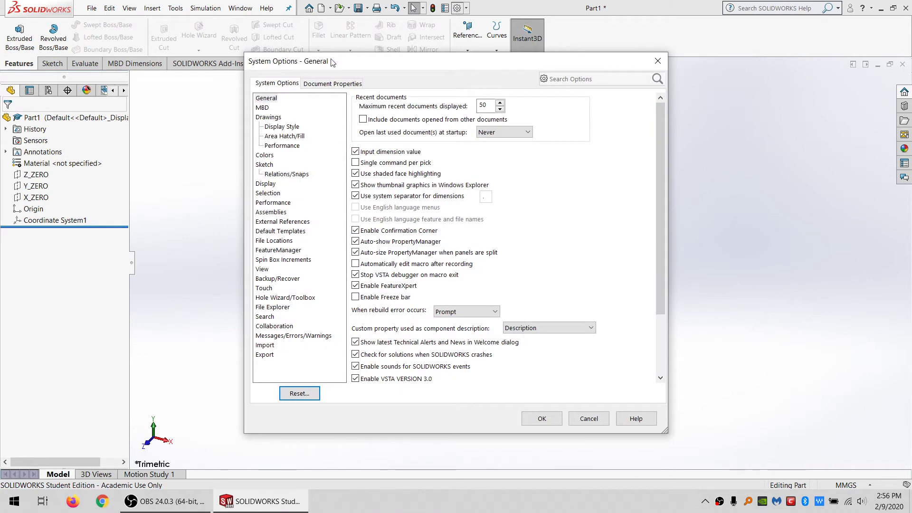
{"action": "left_click", "coordinate": [318, 85]}
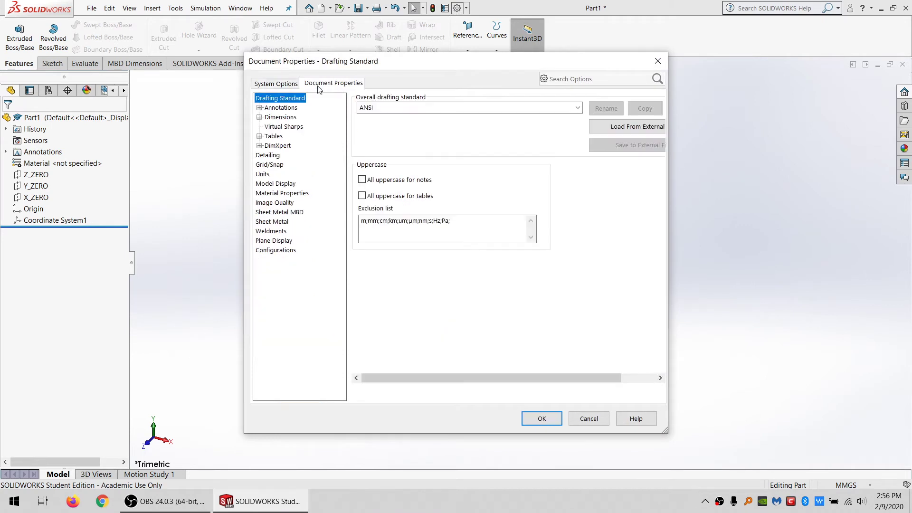
{"action": "left_click", "coordinate": [281, 108]}
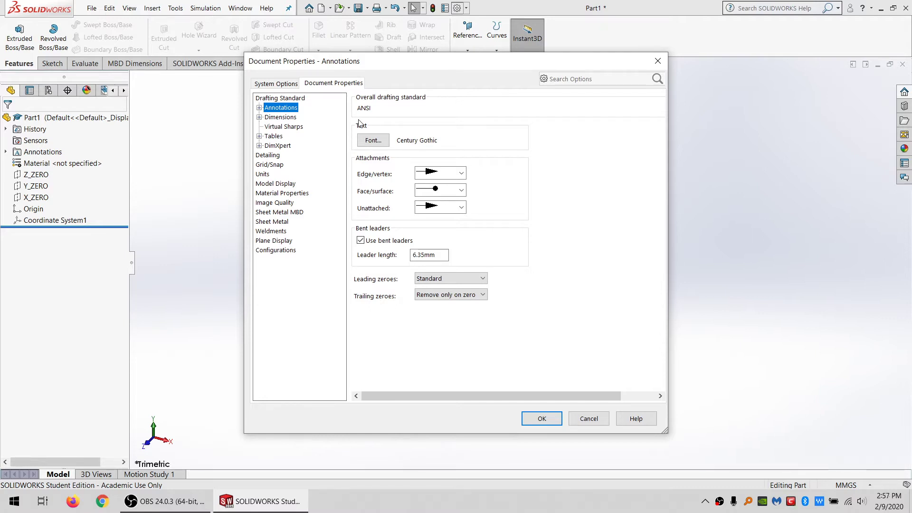
{"action": "left_click", "coordinate": [259, 108]}
{"action": "left_click", "coordinate": [281, 119]}
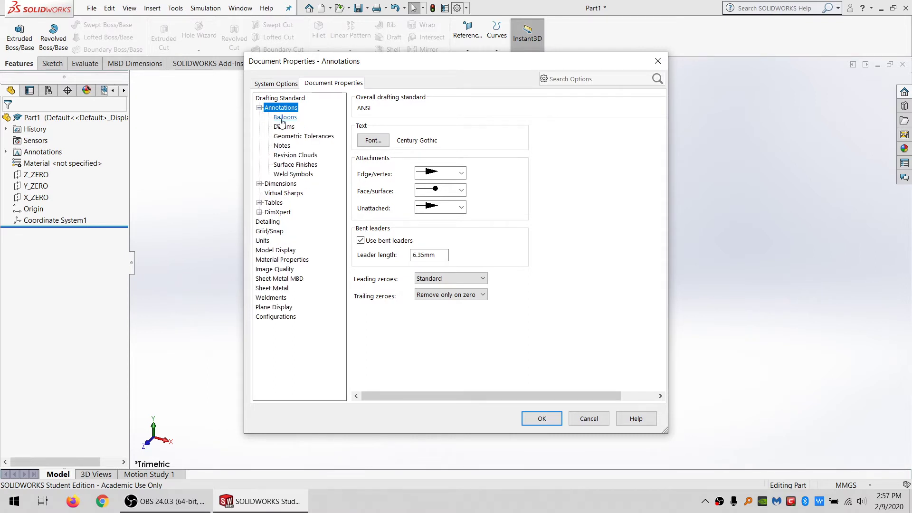
{"action": "key", "text": "Down"}
{"action": "key", "text": "Down"}
{"action": "key", "text": "Down"}
{"action": "key", "text": "Down"}
{"action": "key", "text": "Down"}
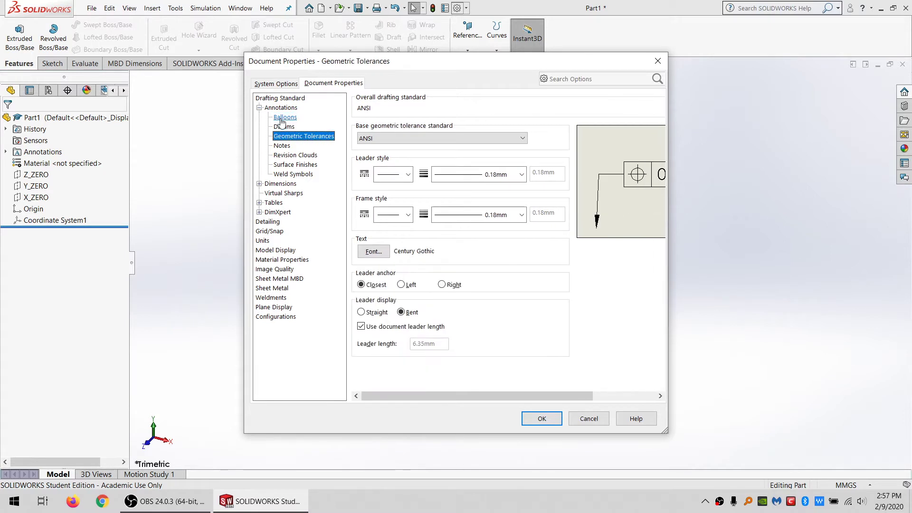
{"action": "key", "text": "Down"}
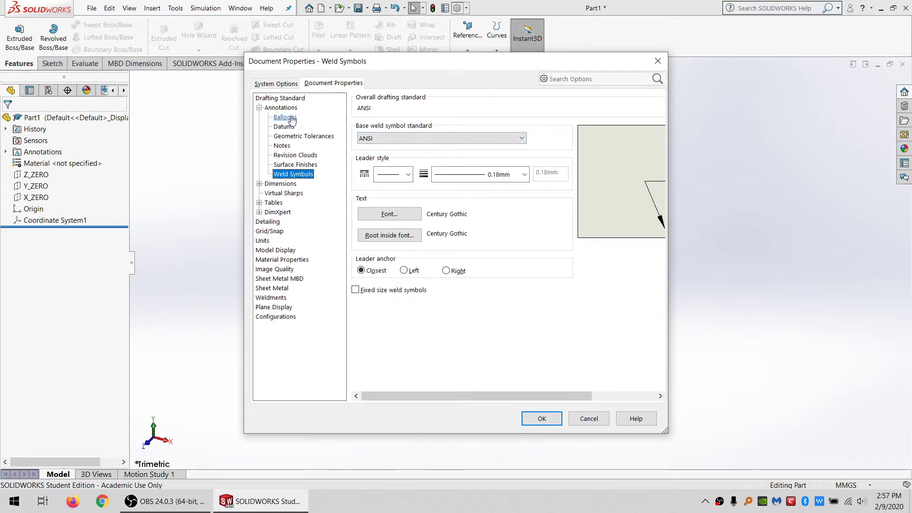
Set both the primary and dual dimension precision to three decimal places (.123), enlarging the options dialog.
{"action": "left_click", "coordinate": [281, 184]}
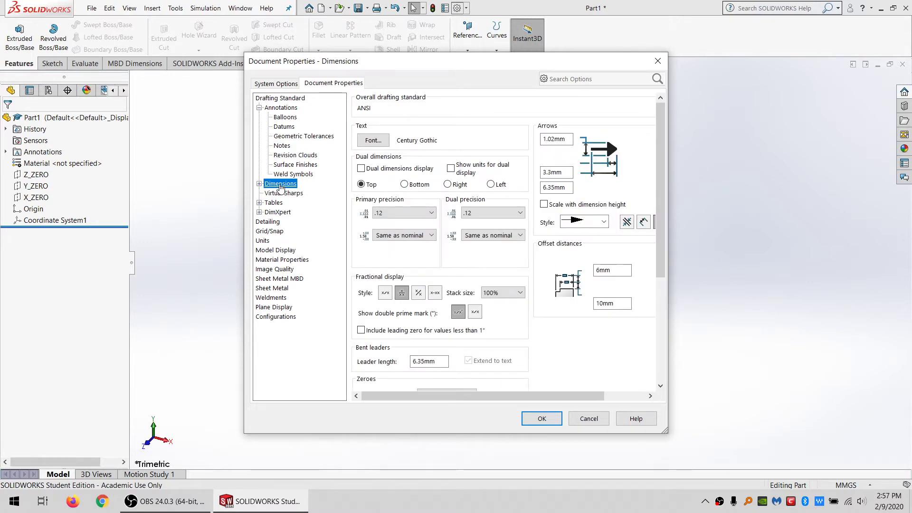
{"action": "left_click_drag", "start_coordinate": [665, 430], "coordinate": [803, 452]}
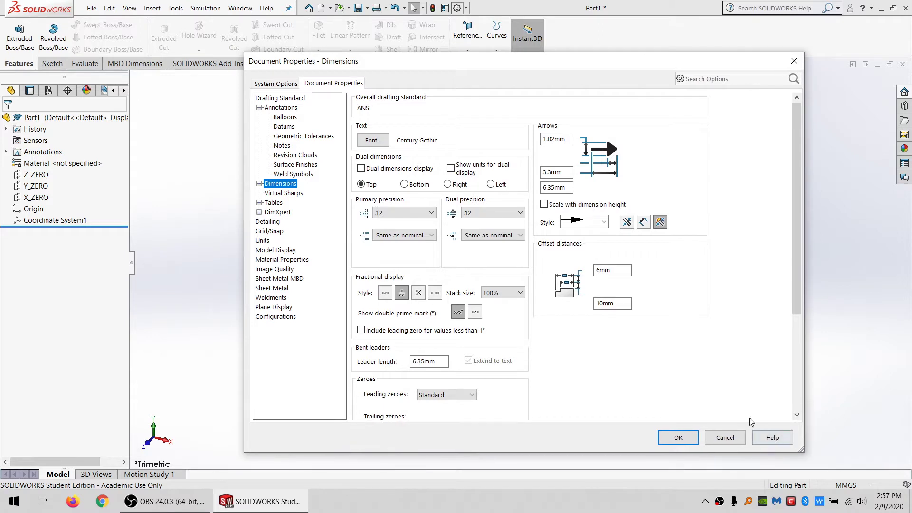
{"action": "left_click", "coordinate": [421, 212]}
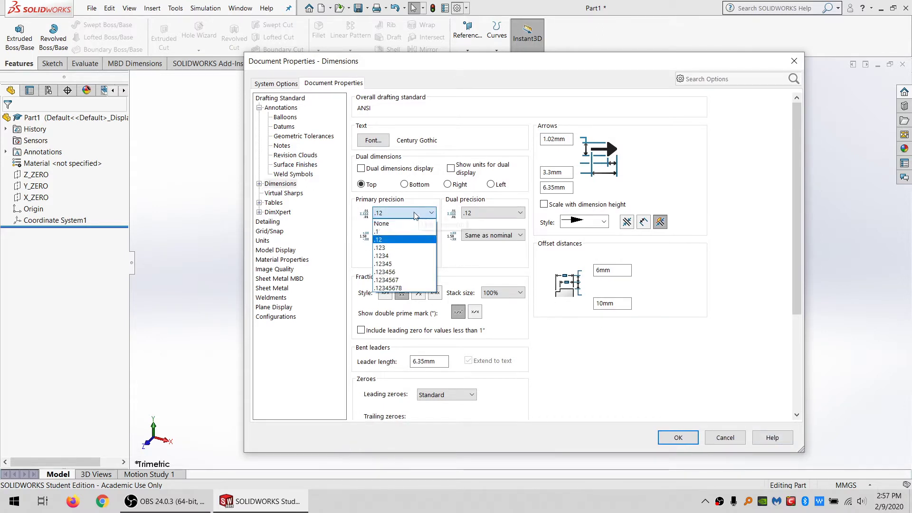
{"action": "left_click", "coordinate": [400, 247]}
{"action": "left_click", "coordinate": [491, 213]}
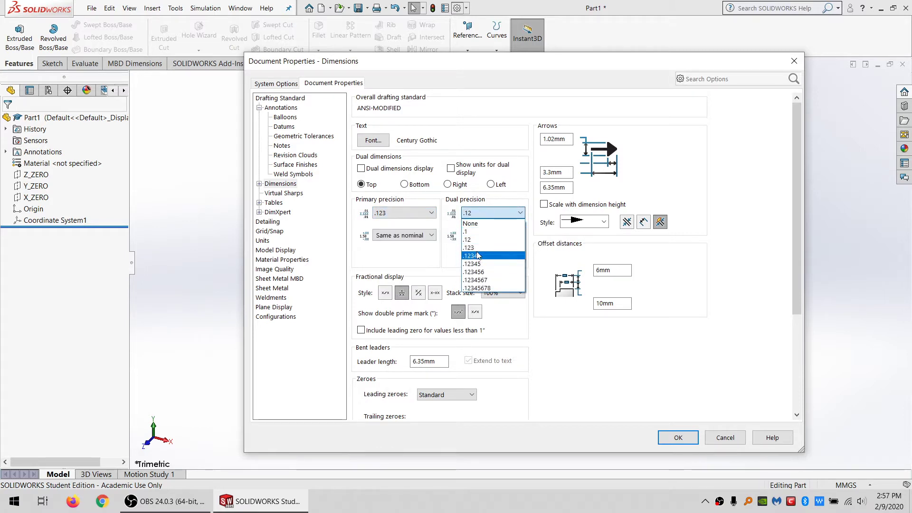
{"action": "left_click", "coordinate": [478, 252]}
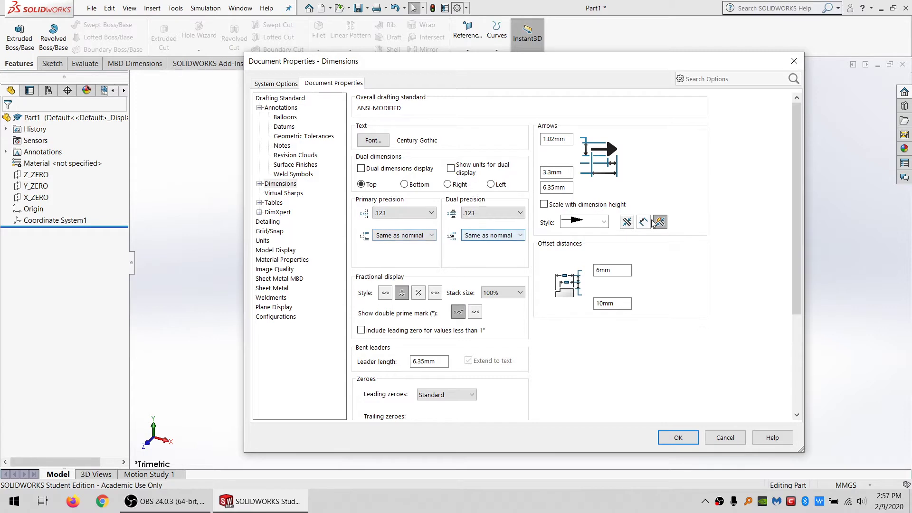
Check the remaining general dimension settings and set the Angle dimension precision to three decimal places (.123).
{"action": "scroll", "coordinate": [673, 326], "scroll_direction": "down", "scroll_amount": 4}
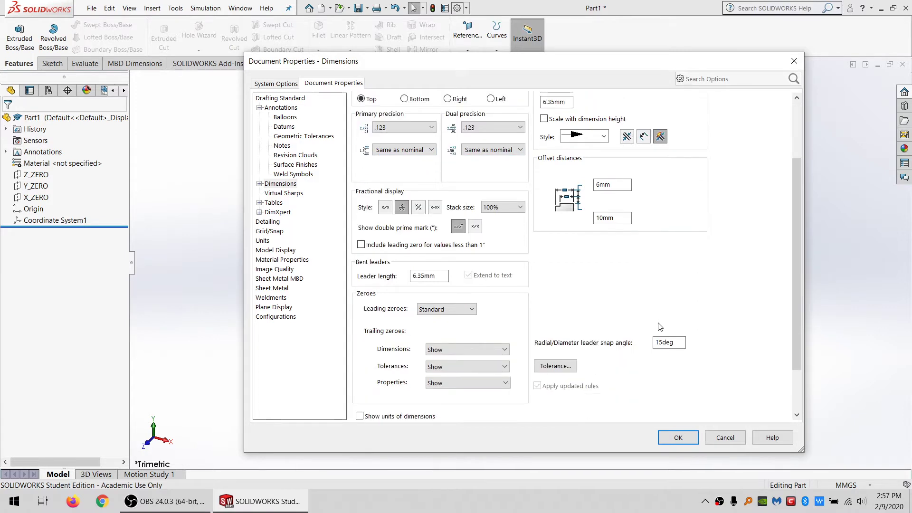
{"action": "scroll", "coordinate": [659, 327], "scroll_direction": "down", "scroll_amount": 1}
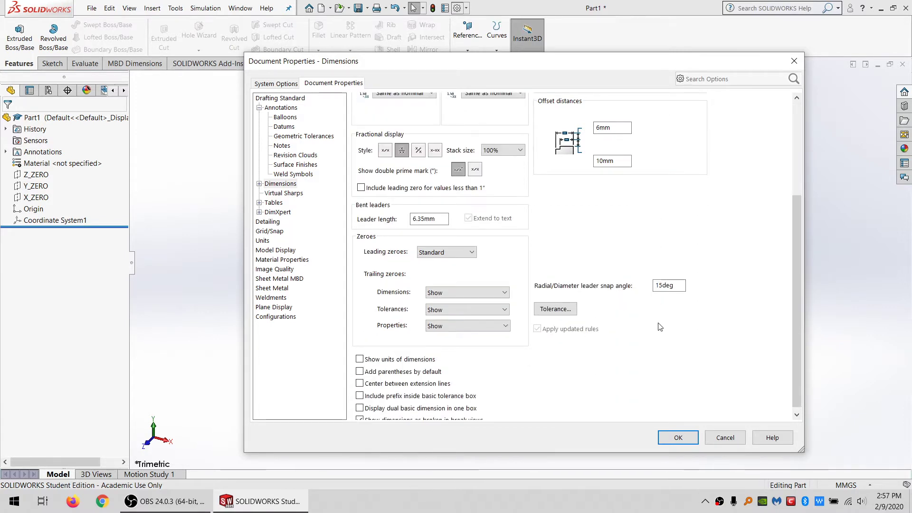
{"action": "scroll", "coordinate": [660, 327], "scroll_direction": "down", "scroll_amount": 1}
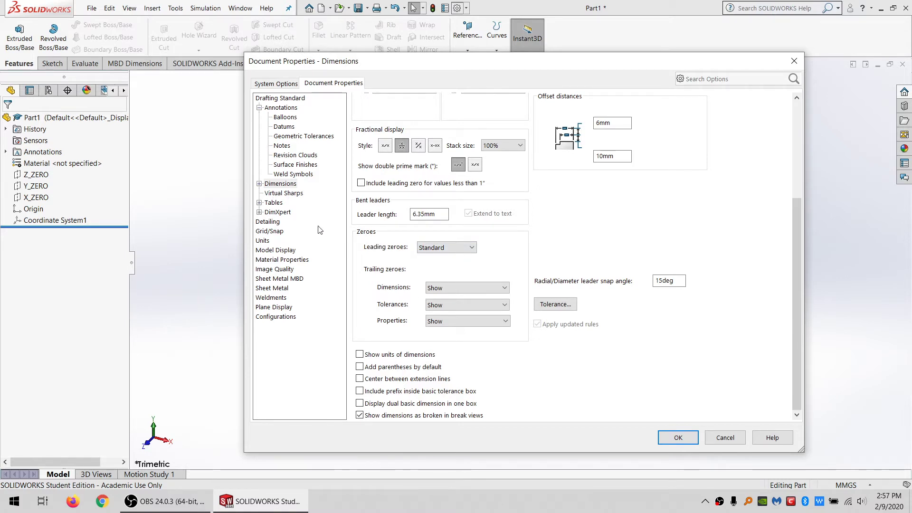
{"action": "left_click", "coordinate": [259, 184]}
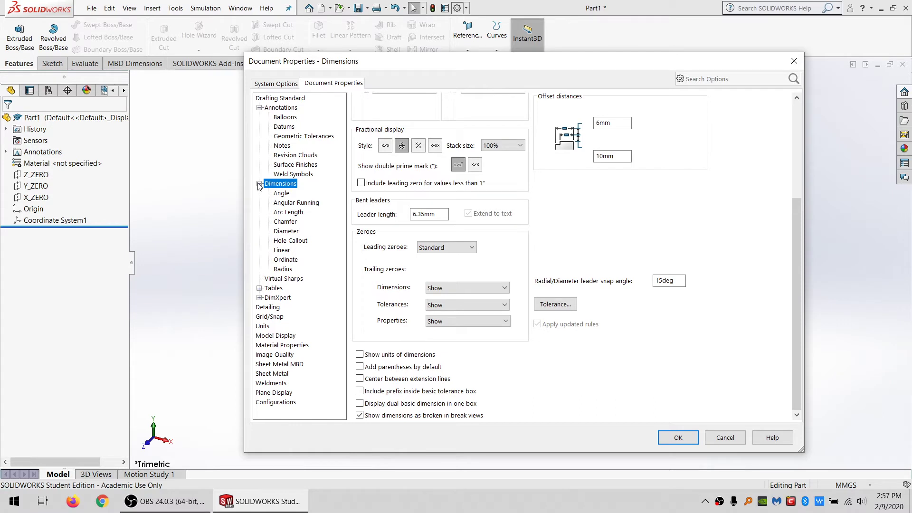
{"action": "left_click", "coordinate": [280, 193]}
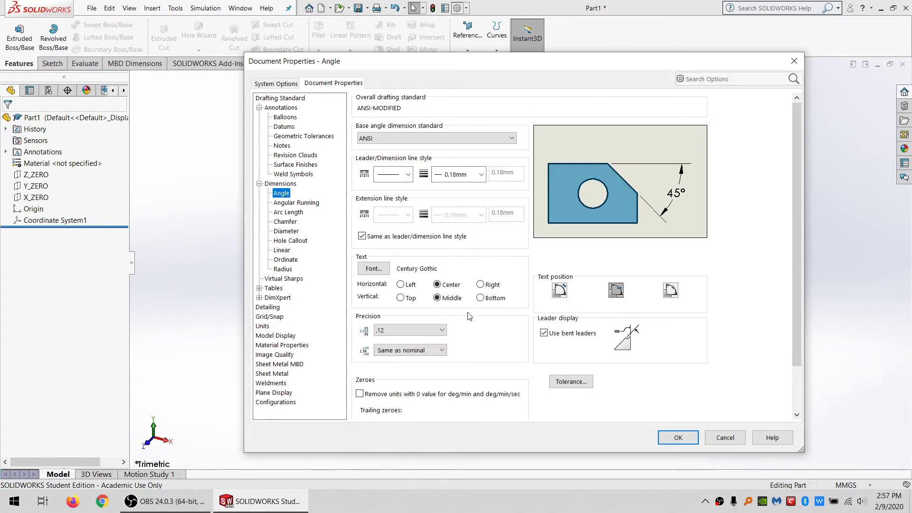
{"action": "left_click", "coordinate": [411, 330]}
{"action": "left_click", "coordinate": [403, 365]}
Set the Angular Running dimension precision to three decimal places (.123).
{"action": "left_click", "coordinate": [292, 203]}
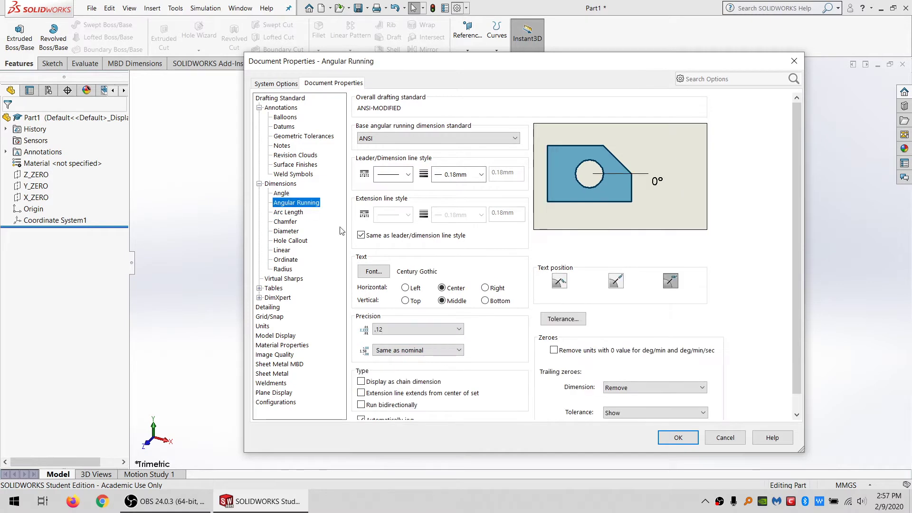
{"action": "left_click", "coordinate": [411, 329]}
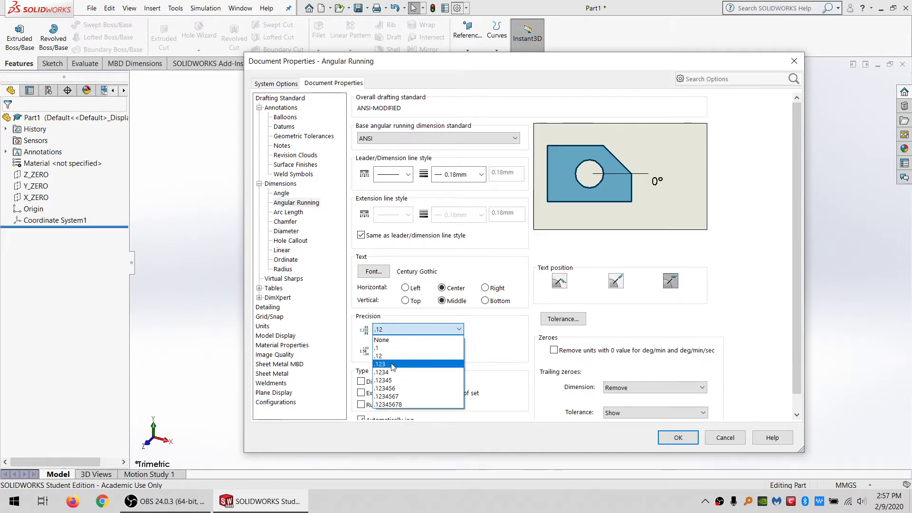
{"action": "left_click", "coordinate": [382, 363]}
Review the settings of the other dimension types, from Arc Length through Radius, checking their primary and dual precision.
{"action": "left_click", "coordinate": [288, 212]}
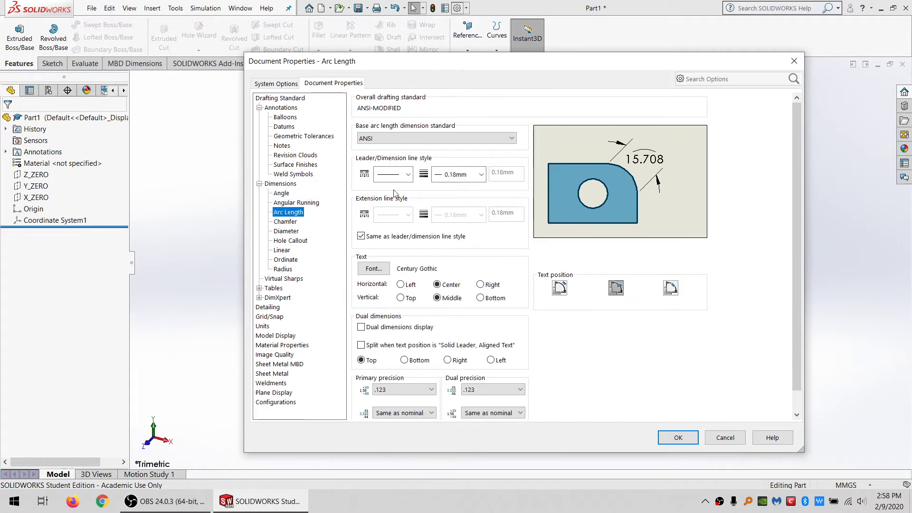
{"action": "left_click", "coordinate": [284, 222]}
{"action": "left_click", "coordinate": [285, 232]}
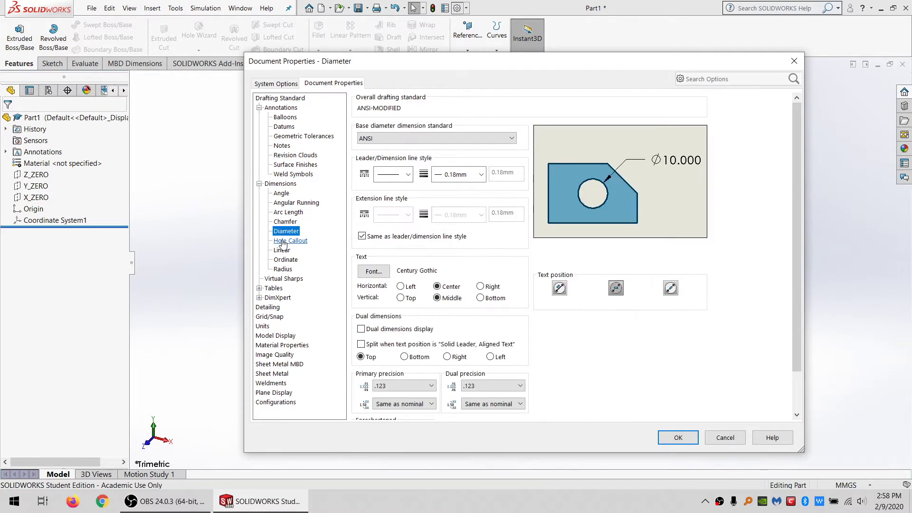
{"action": "left_click", "coordinate": [287, 240]}
{"action": "left_click", "coordinate": [282, 250]}
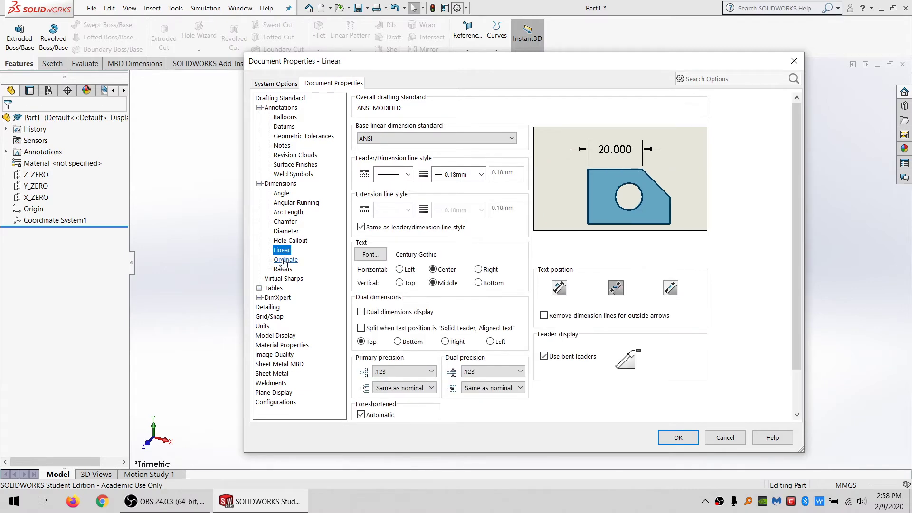
{"action": "left_click", "coordinate": [285, 259]}
{"action": "left_click", "coordinate": [283, 269]}
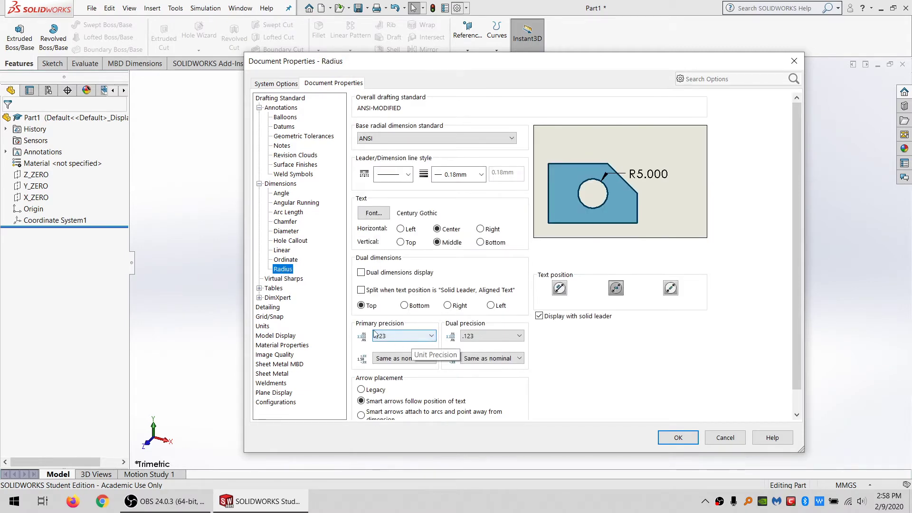
Choose the Witness display style for virtual sharps.
{"action": "left_click", "coordinate": [284, 279]}
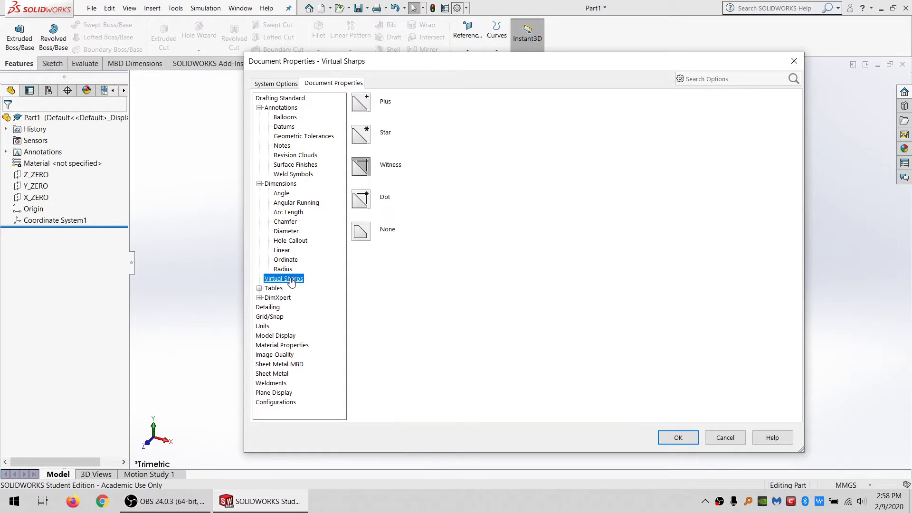
{"action": "left_click", "coordinate": [369, 167]}
{"action": "left_click", "coordinate": [273, 288]}
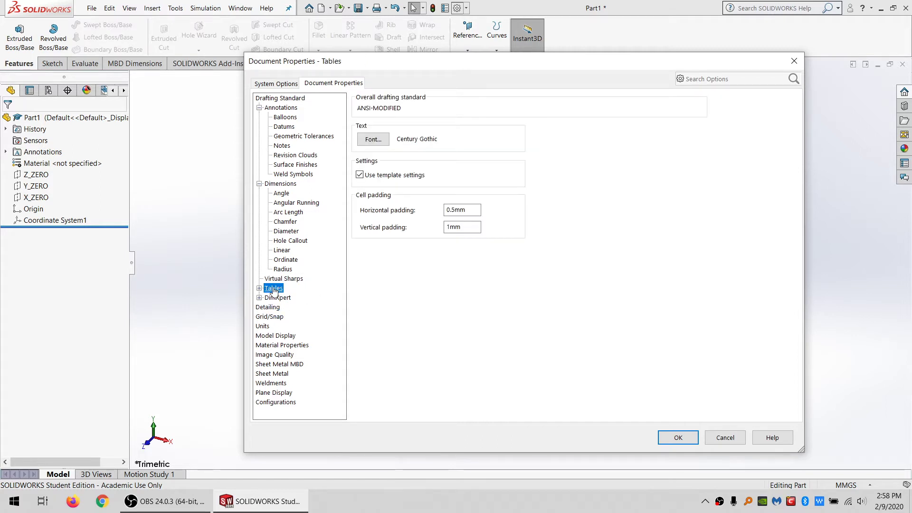
{"action": "left_click", "coordinate": [282, 269]}
{"action": "left_click", "coordinate": [276, 280]}
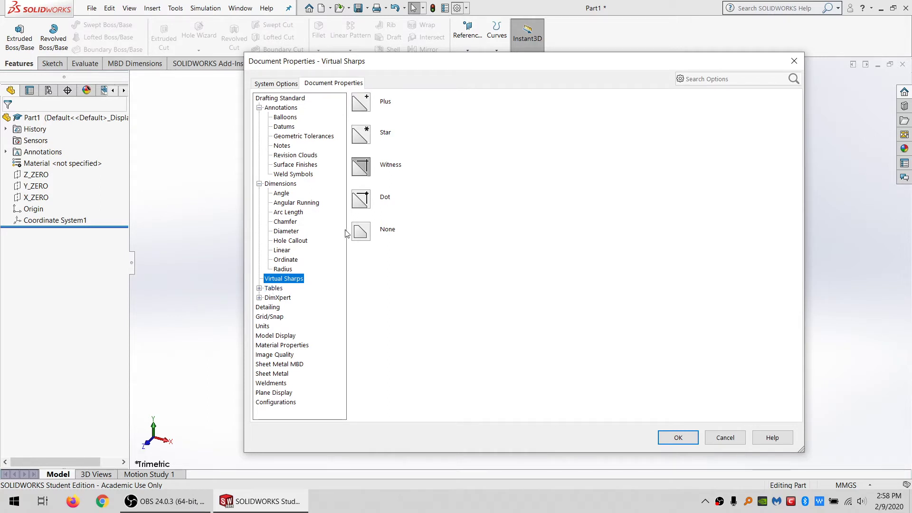
Review the Tables, DimXpert, Detailing and Grid/Snap settings in the document properties.
{"action": "left_click", "coordinate": [275, 289]}
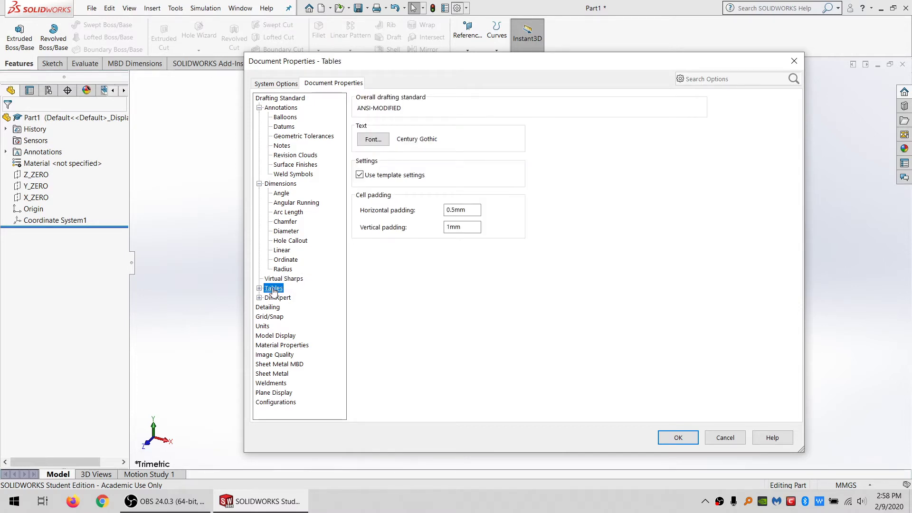
{"action": "double_click", "coordinate": [274, 289]}
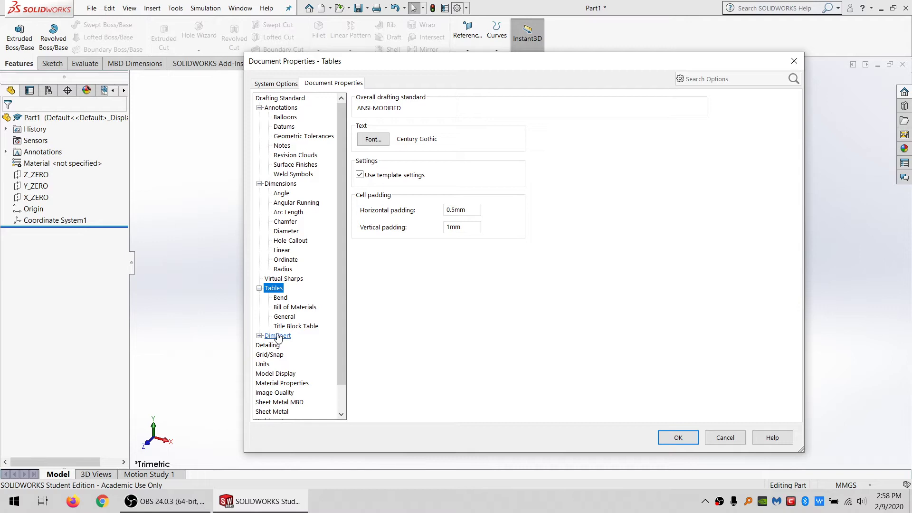
{"action": "left_click", "coordinate": [277, 336]}
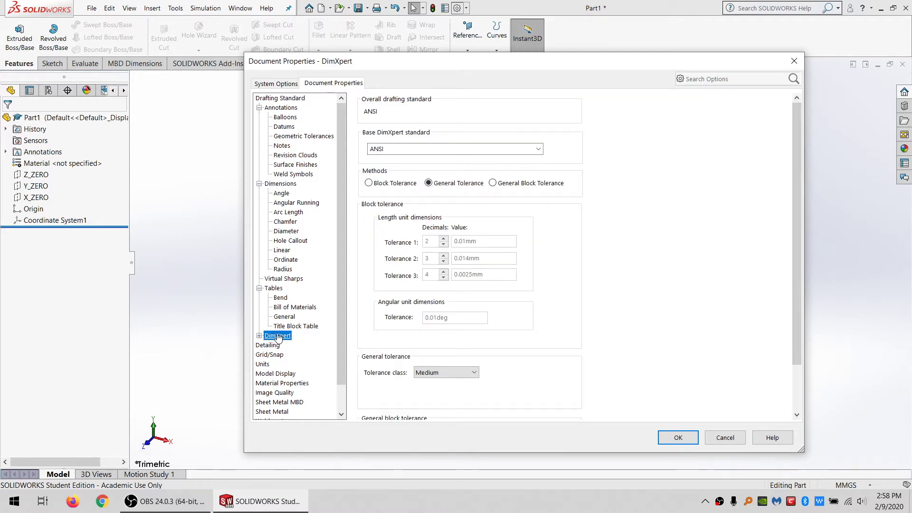
{"action": "scroll", "coordinate": [280, 327], "scroll_direction": "down", "scroll_amount": 1}
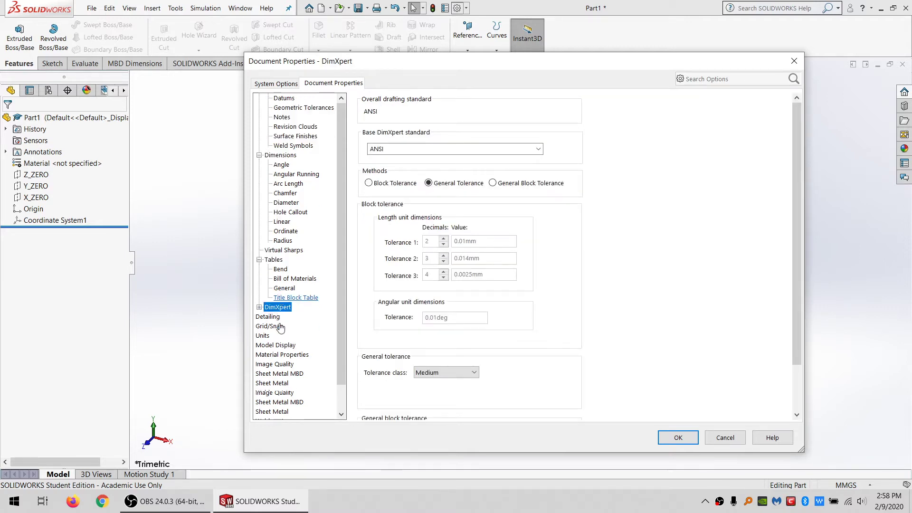
{"action": "left_click", "coordinate": [267, 317]}
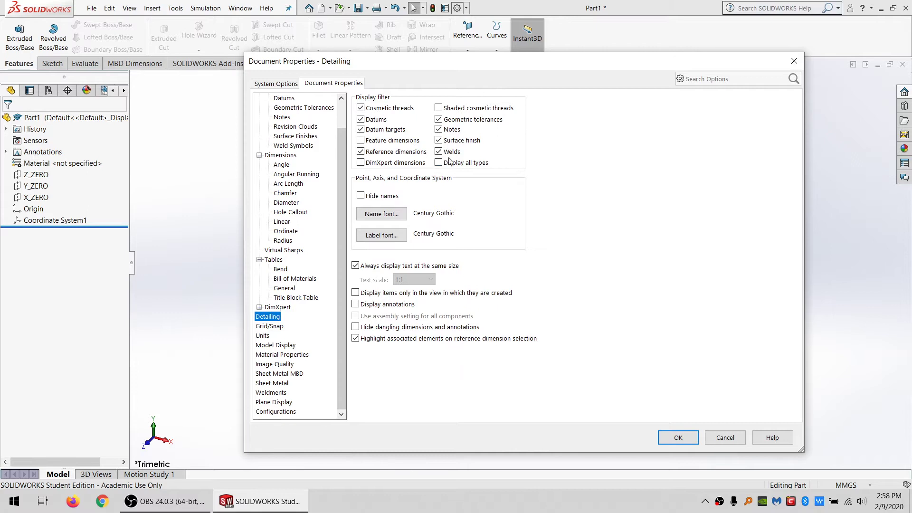
{"action": "left_click", "coordinate": [270, 326]}
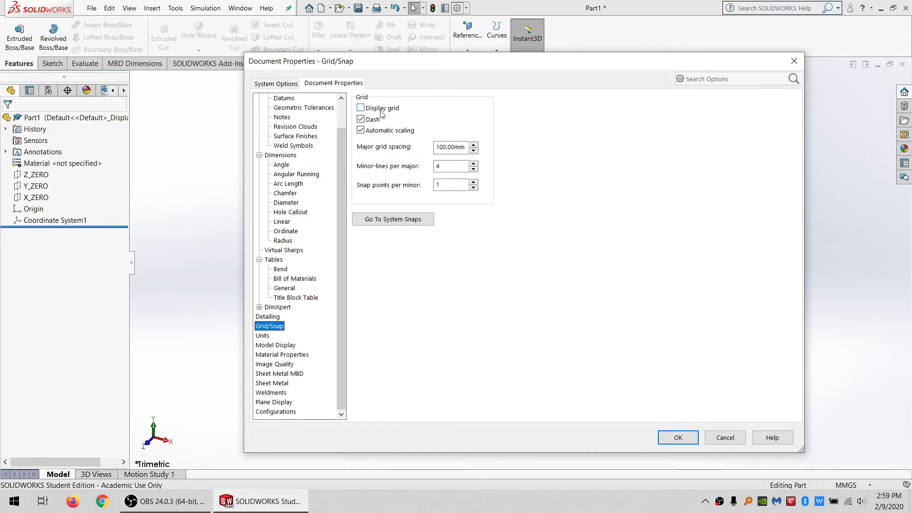
Set the decimals of the basic units Length, Dual Dimension Length and Angle to .123.
{"action": "left_click", "coordinate": [263, 335]}
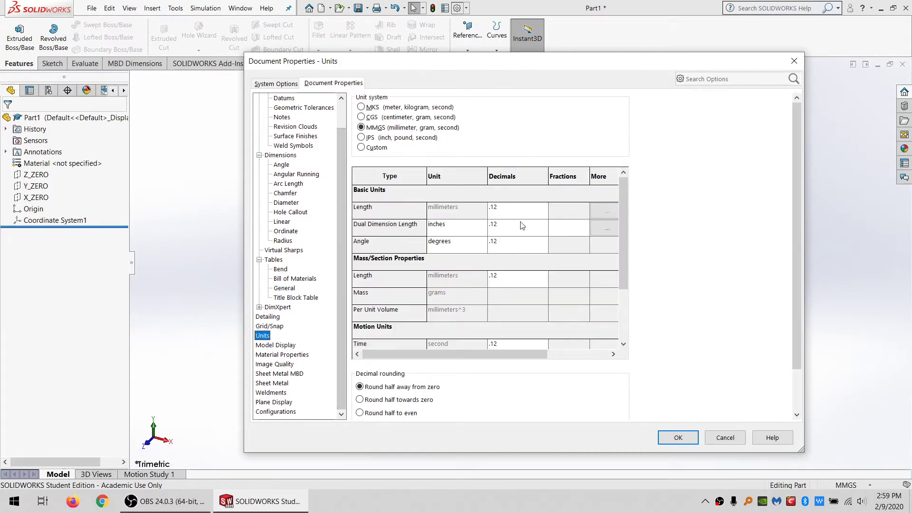
{"action": "left_click", "coordinate": [513, 211]}
{"action": "left_click", "coordinate": [512, 210]}
{"action": "left_click", "coordinate": [504, 229]}
{"action": "left_click", "coordinate": [504, 228]}
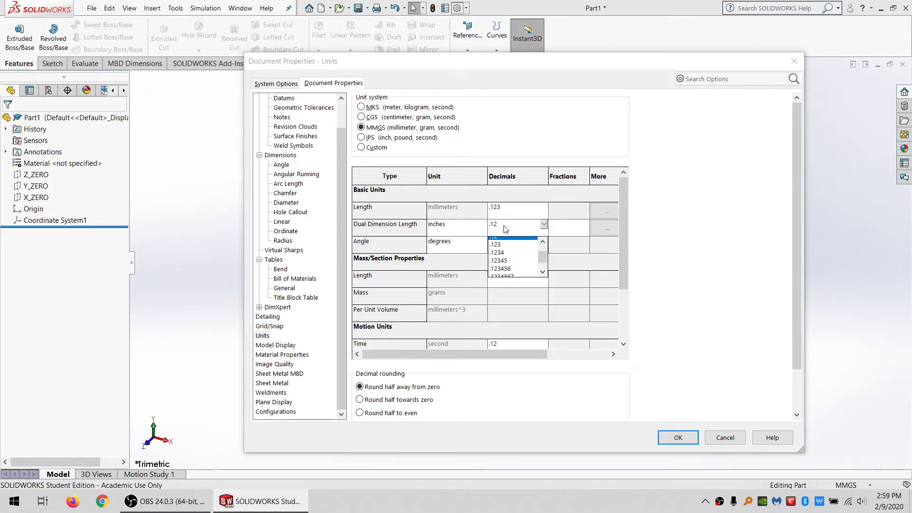
{"action": "left_click", "coordinate": [504, 228]}
{"action": "left_click", "coordinate": [501, 223]}
{"action": "left_click", "coordinate": [501, 210]}
{"action": "left_click", "coordinate": [503, 242]}
{"action": "left_click", "coordinate": [501, 250]}
{"action": "left_click", "coordinate": [503, 242]}
{"action": "left_click", "coordinate": [504, 267]}
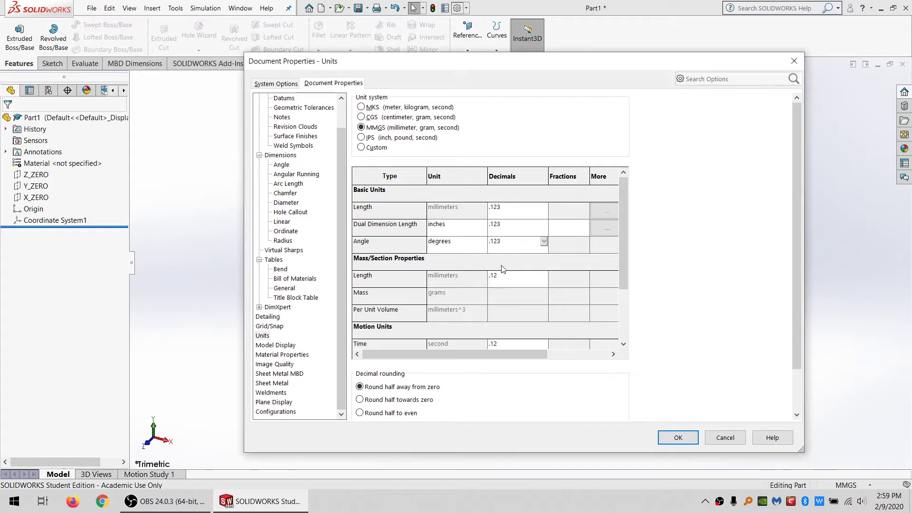
Set the decimals of the Mass/Section Properties length and the Motion Units time to .123.
{"action": "left_click", "coordinate": [497, 278]}
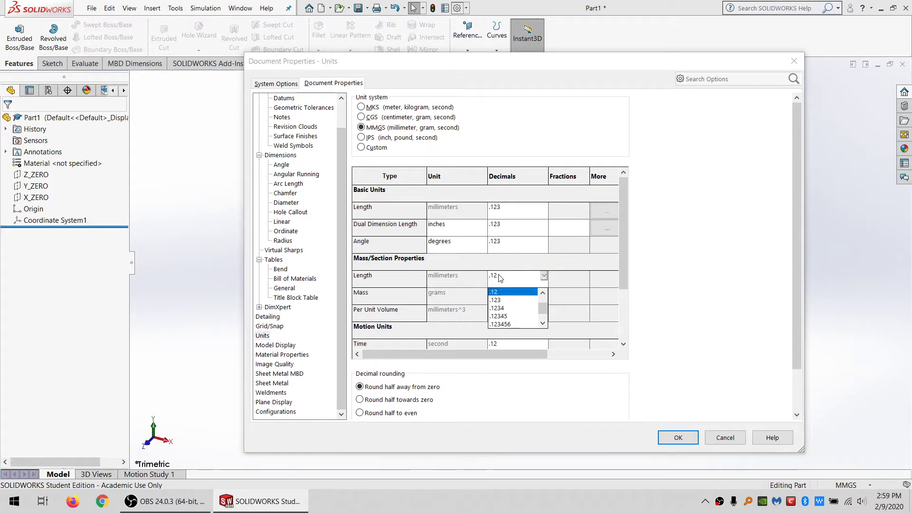
{"action": "left_click", "coordinate": [503, 301]}
{"action": "left_click", "coordinate": [502, 347]}
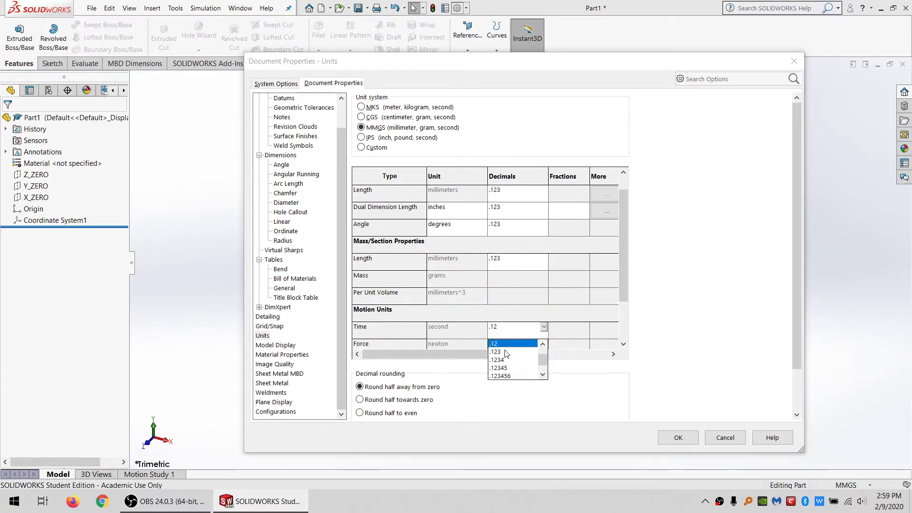
{"action": "left_click", "coordinate": [505, 353]}
{"action": "left_click_drag", "start_coordinate": [625, 284], "coordinate": [625, 310]}
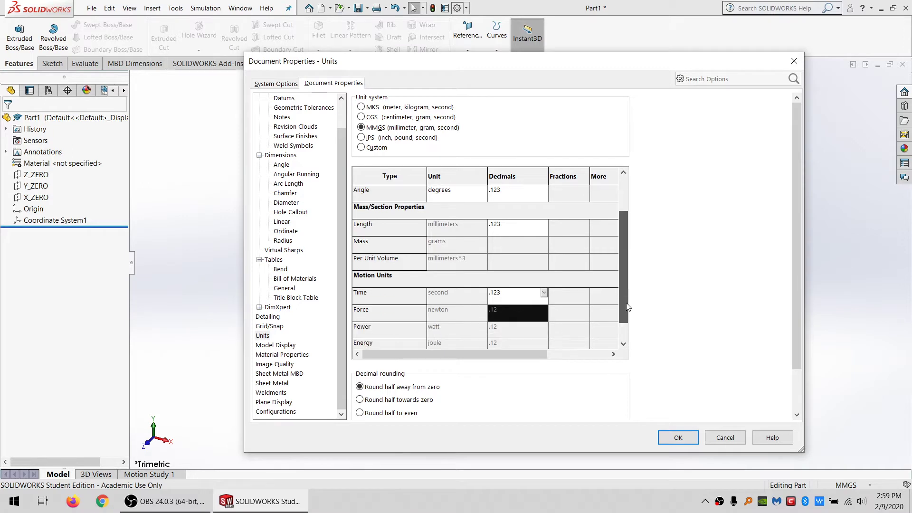
{"action": "left_click", "coordinate": [537, 306]}
{"action": "left_click", "coordinate": [521, 309]}
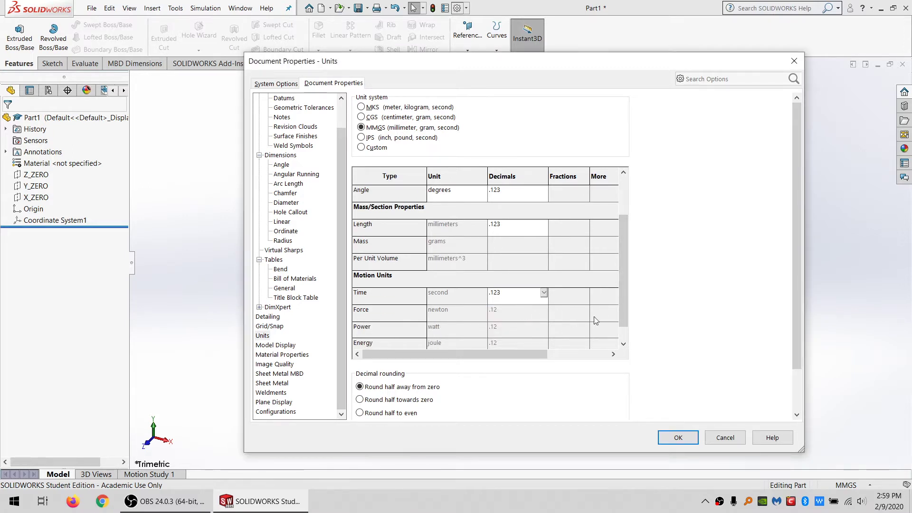
{"action": "left_click_drag", "start_coordinate": [622, 289], "coordinate": [621, 320]}
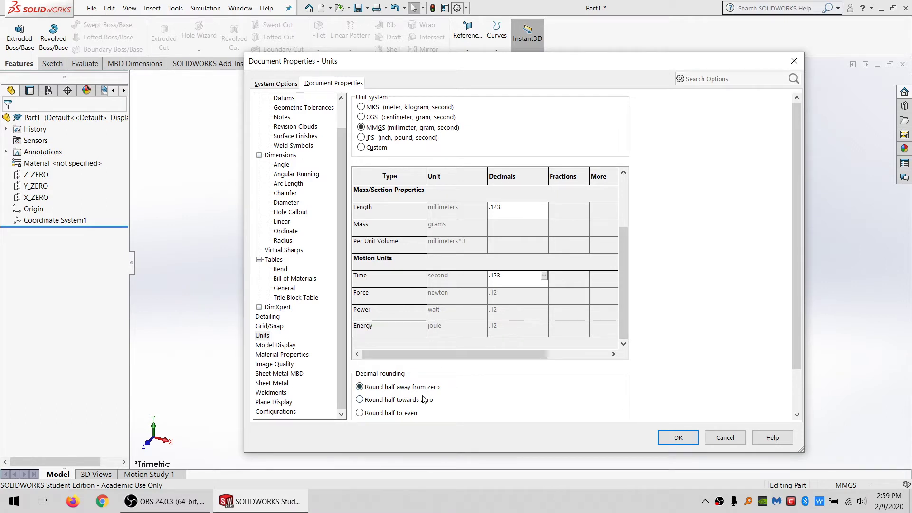
Review the document properties from Model Display through Configurations and accept all the changed settings.
{"action": "left_click", "coordinate": [273, 346]}
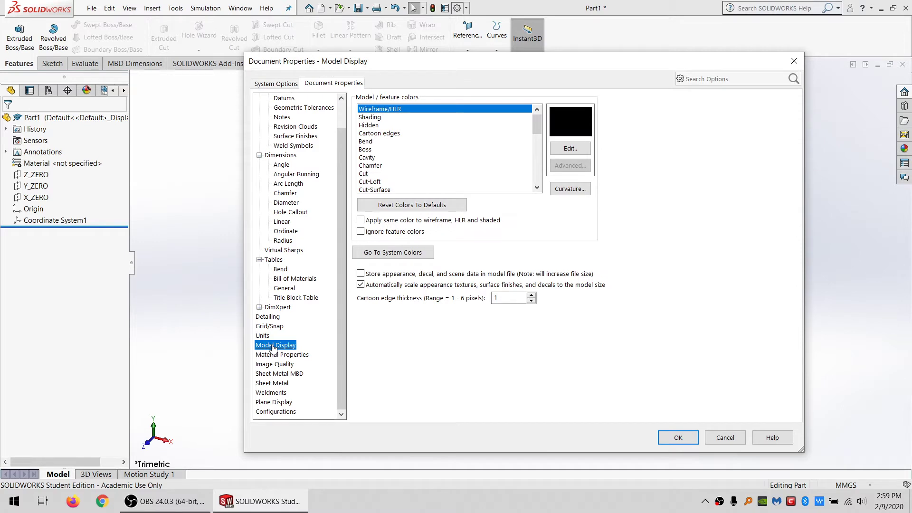
{"action": "key", "text": "Down"}
{"action": "key", "text": "Down"}
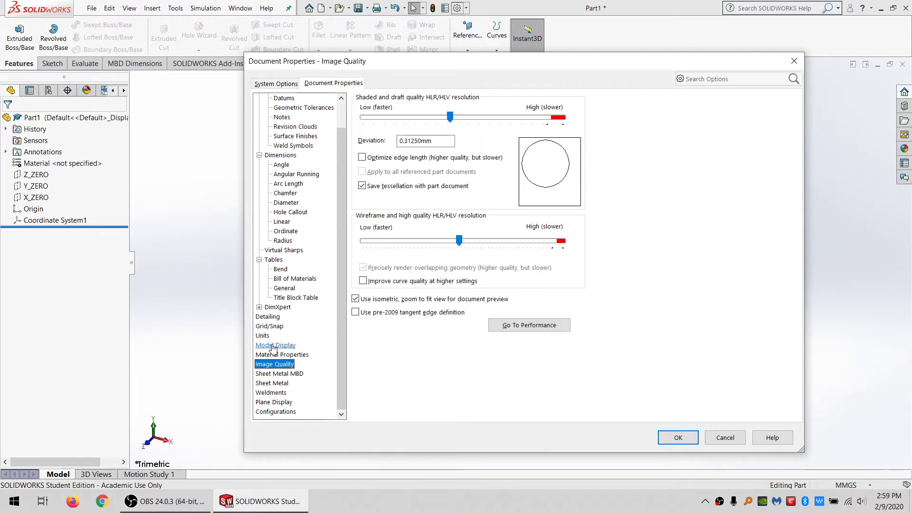
{"action": "key", "text": "Down"}
{"action": "key", "text": "Down"}
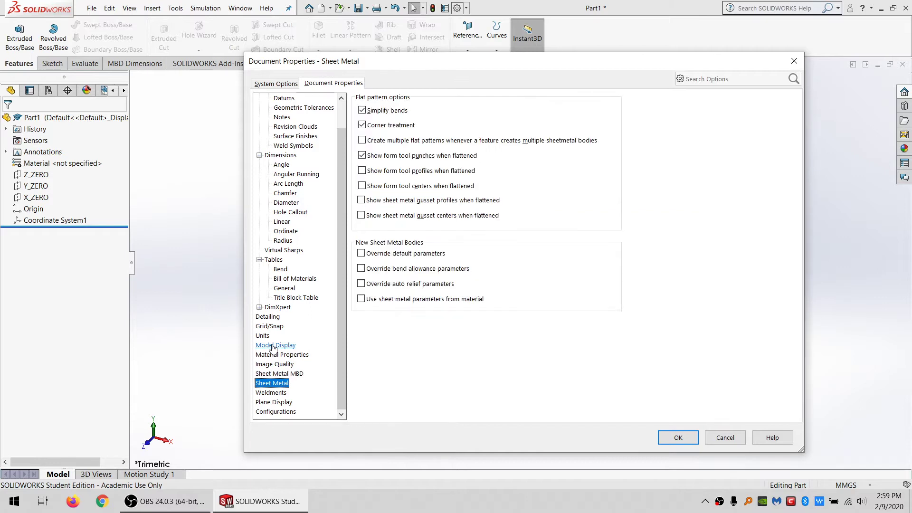
{"action": "key", "text": "Down"}
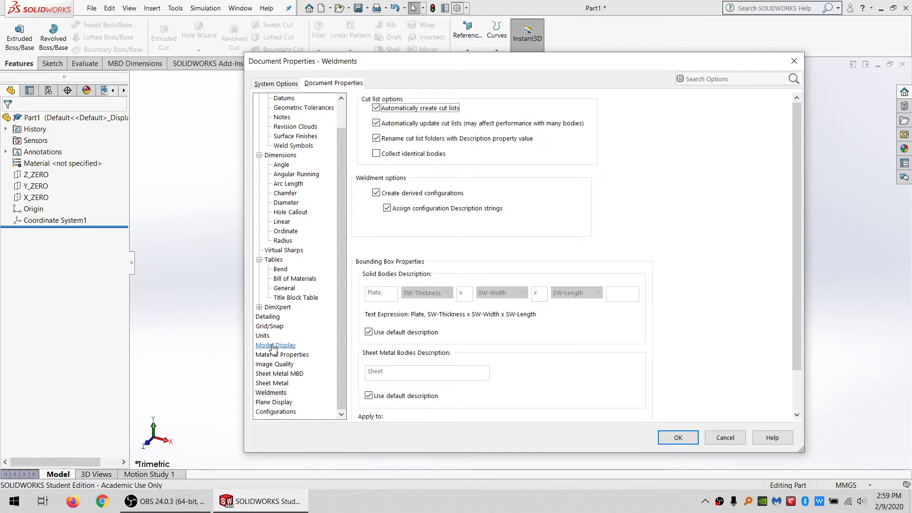
{"action": "key", "text": "Down"}
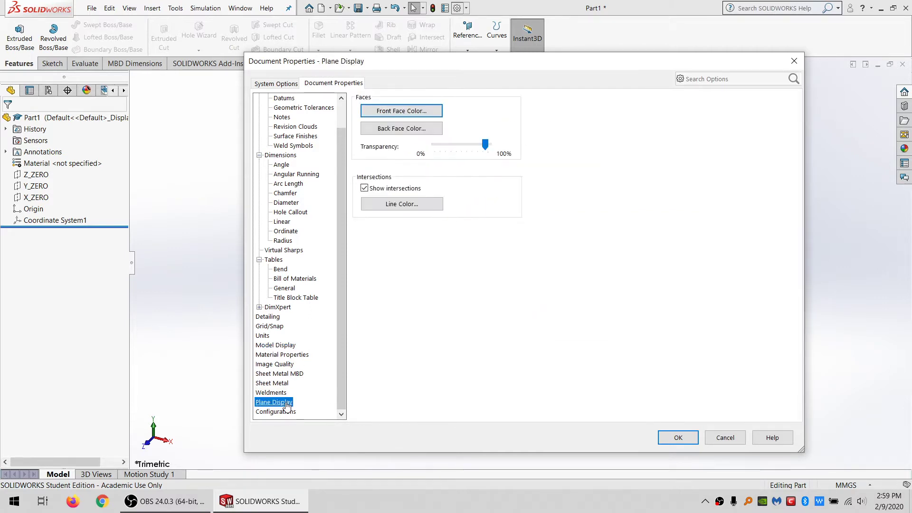
{"action": "key", "text": "Down"}
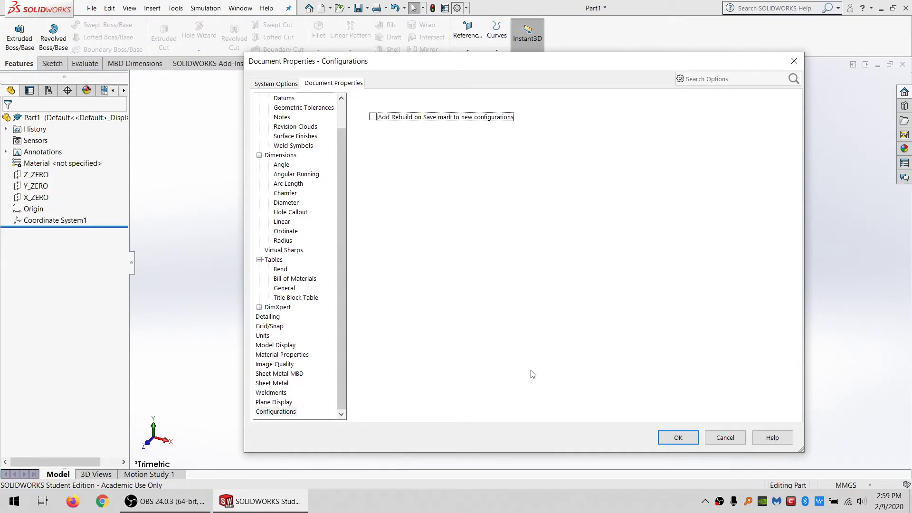
{"action": "left_click", "coordinate": [678, 438]}
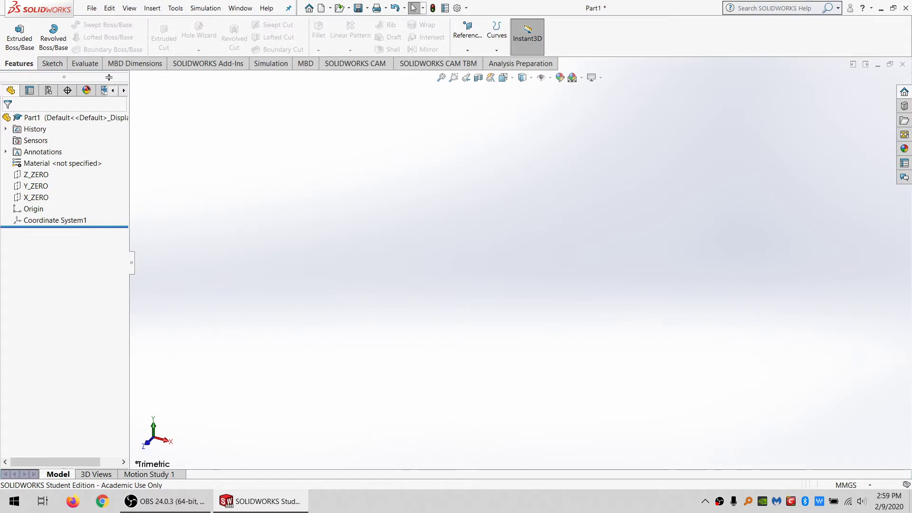
Save the part as a Part Templates (*.prtdot) file in the templates folder, overwriting the existing Part.prtdot.
{"action": "left_click", "coordinate": [89, 8]}
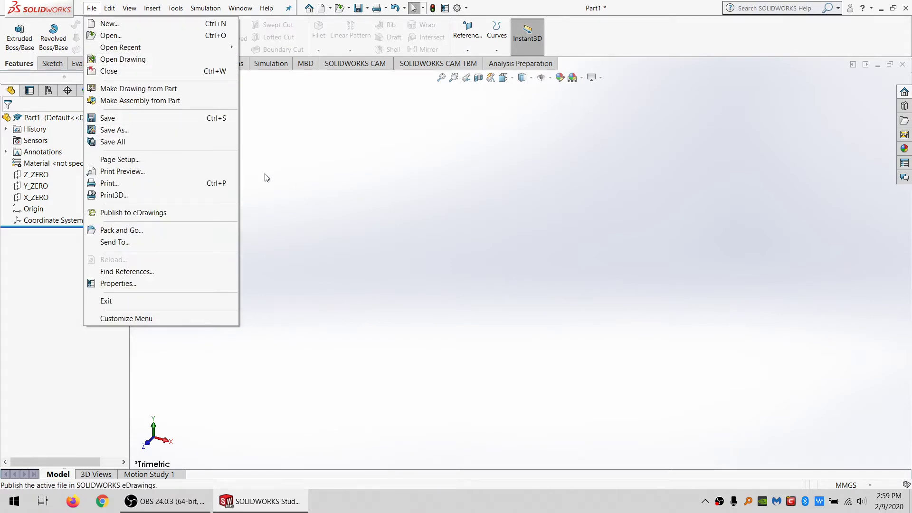
{"action": "left_click", "coordinate": [116, 131]}
{"action": "left_click", "coordinate": [392, 270]}
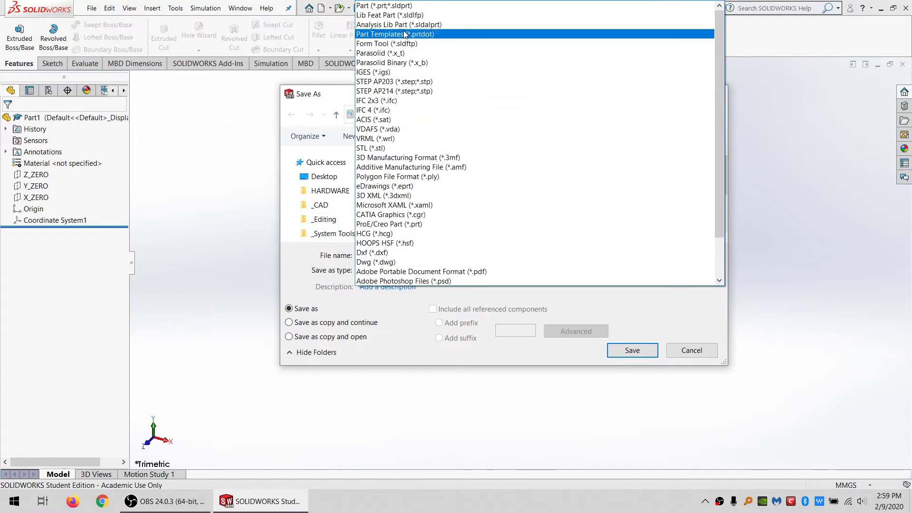
{"action": "left_click", "coordinate": [404, 34]}
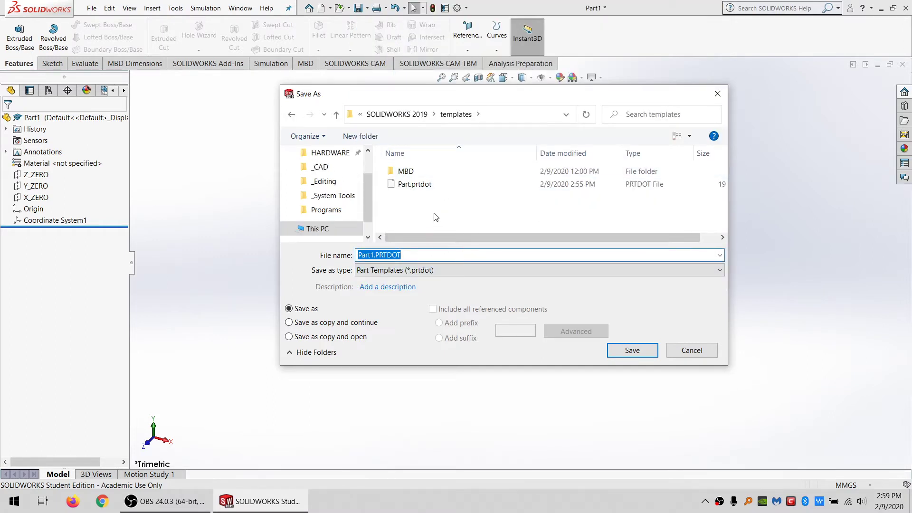
{"action": "left_click", "coordinate": [417, 184]}
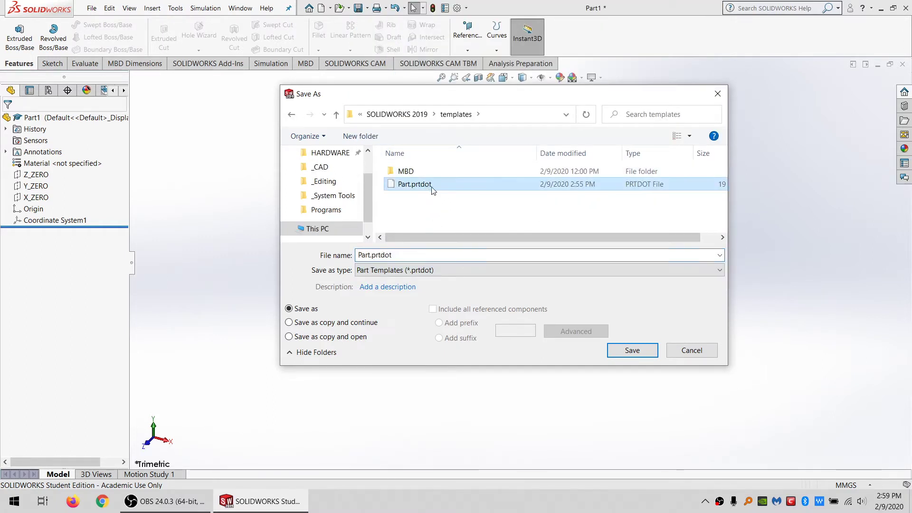
{"action": "left_click", "coordinate": [632, 351]}
{"action": "left_click", "coordinate": [482, 251]}
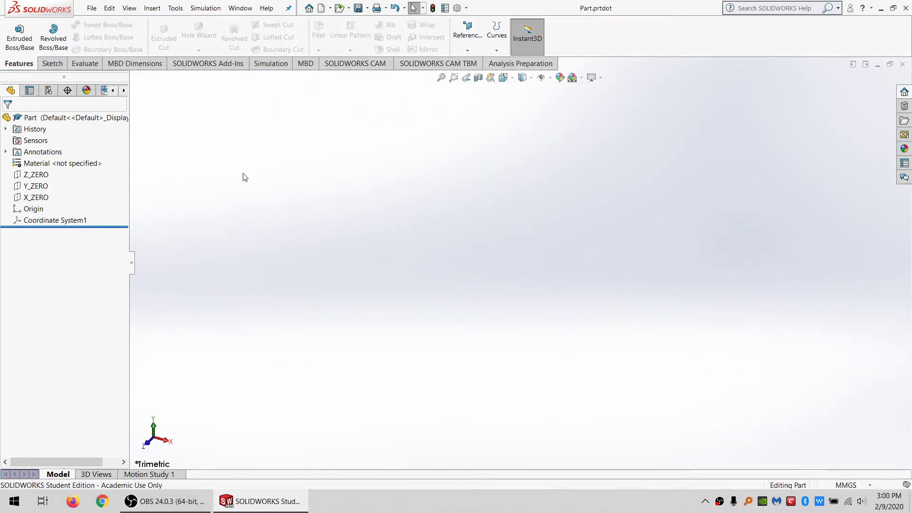
Create a new assembly document without inserting any component.
{"action": "left_click", "coordinate": [321, 8]}
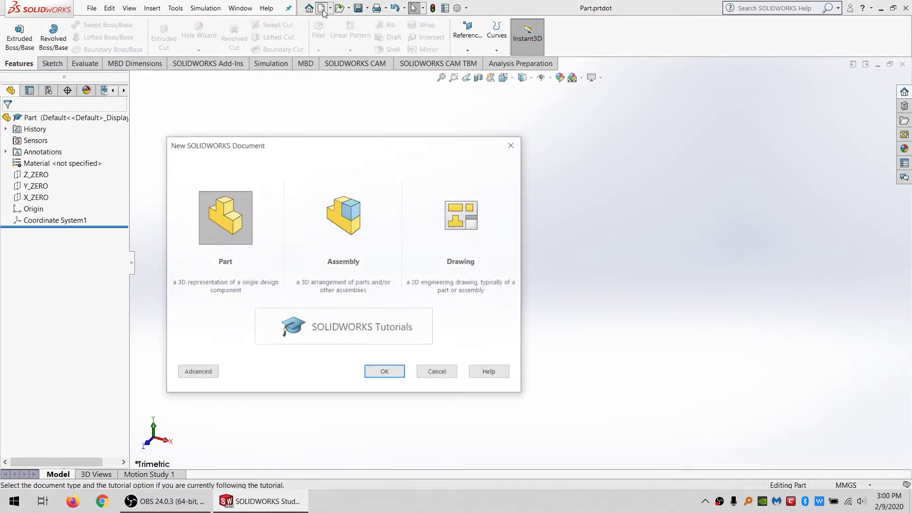
{"action": "double_click", "coordinate": [343, 232]}
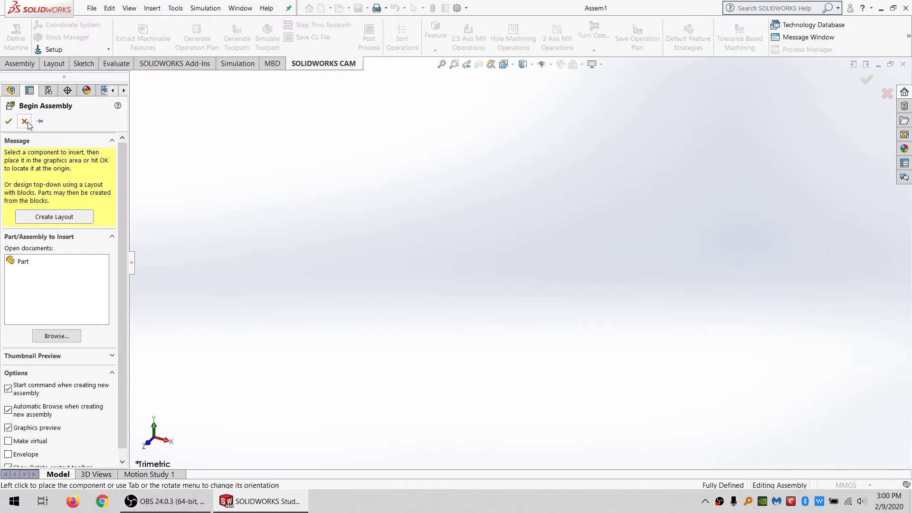
{"action": "left_click", "coordinate": [25, 122]}
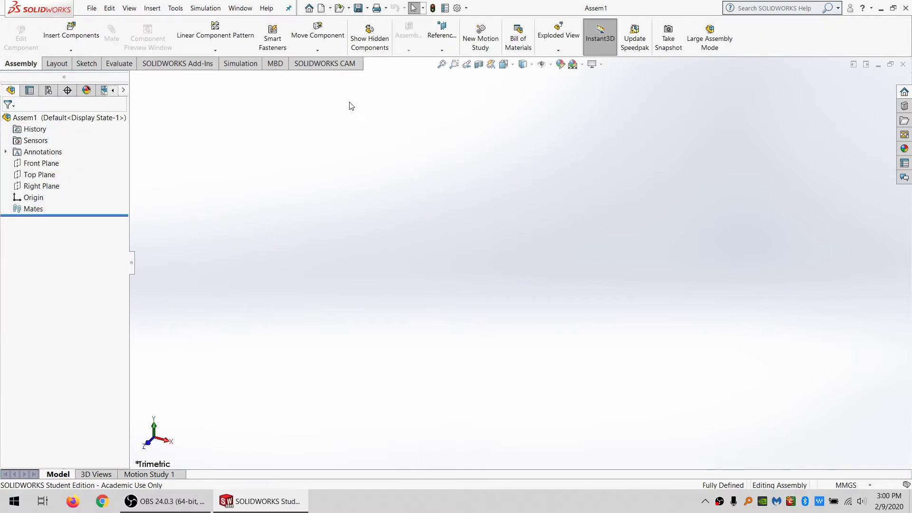
Add a coordinate system at the assembly's origin and turn on the display of coordinate systems.
{"action": "left_click", "coordinate": [446, 49]}
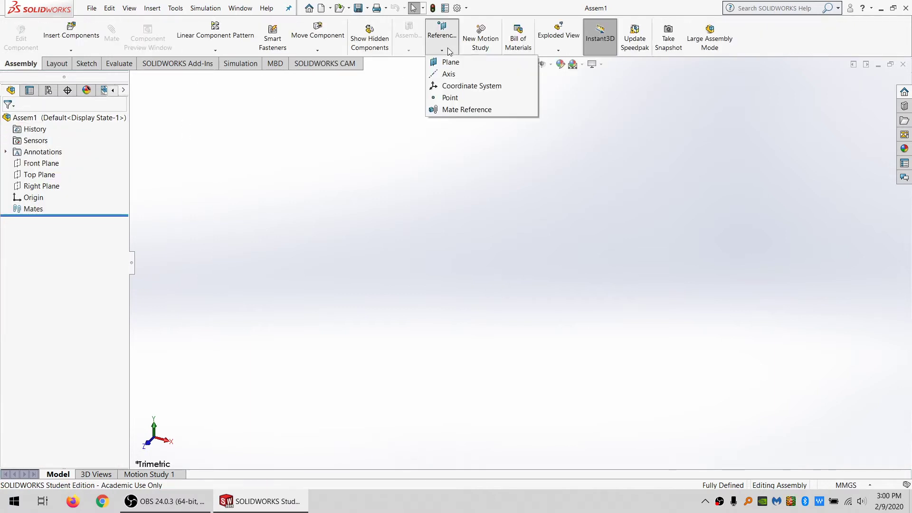
{"action": "left_click", "coordinate": [465, 86]}
{"action": "left_click", "coordinate": [8, 122]}
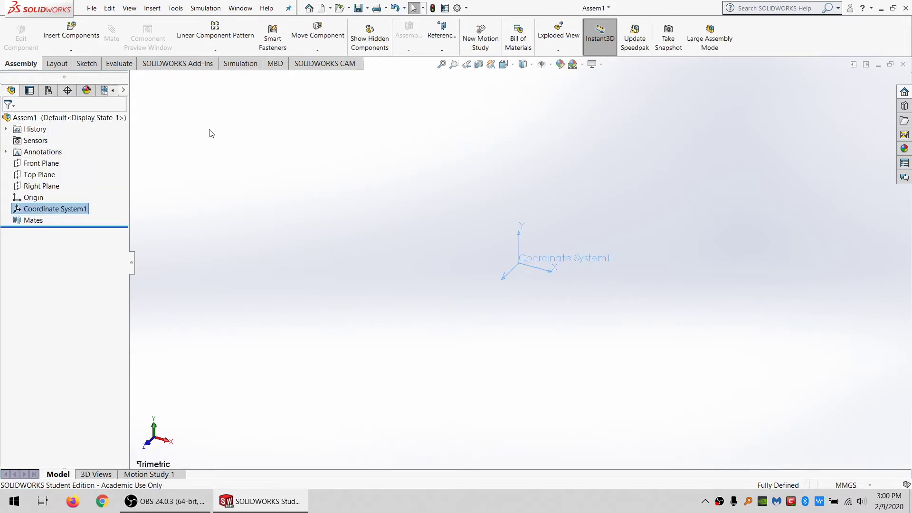
{"action": "left_click", "coordinate": [26, 164]}
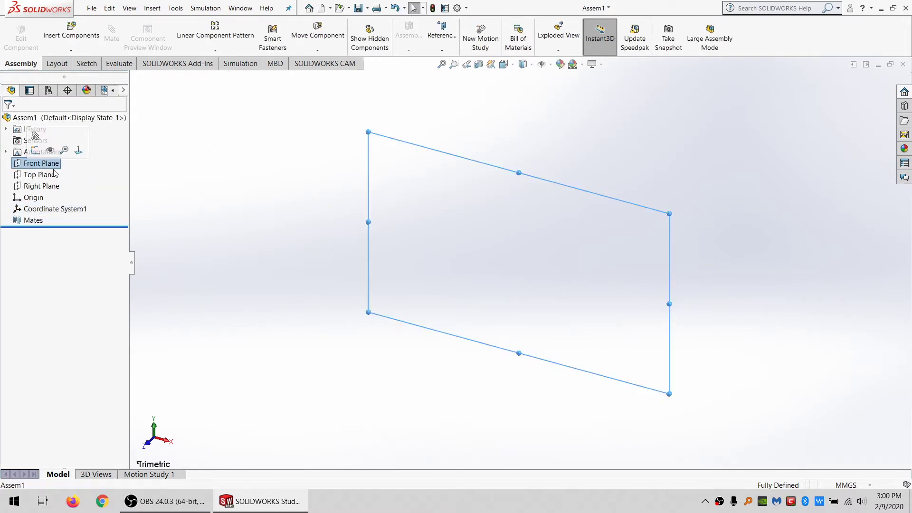
{"action": "left_click", "coordinate": [556, 107]}
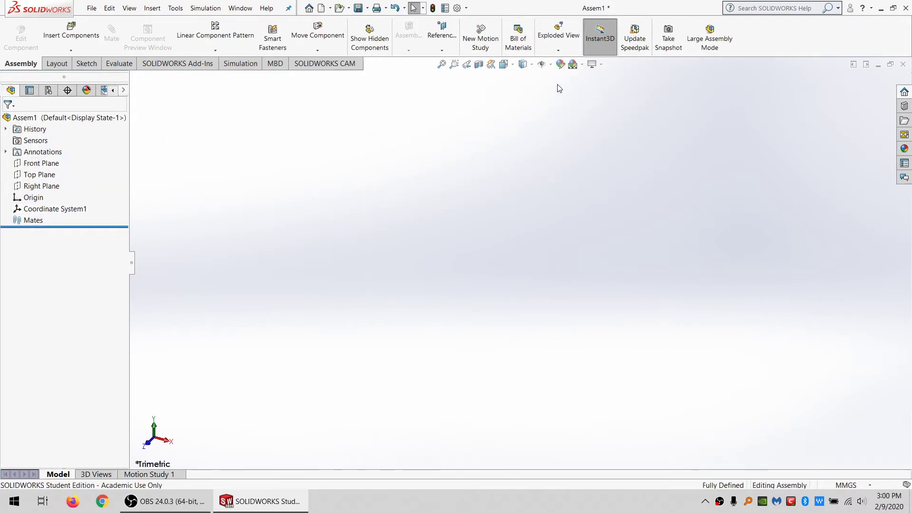
{"action": "left_click", "coordinate": [550, 66]}
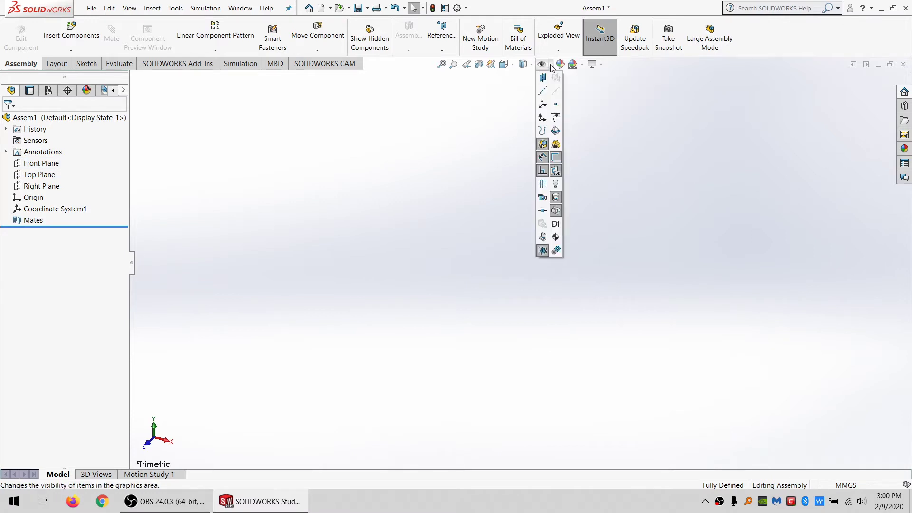
{"action": "left_click", "coordinate": [542, 106]}
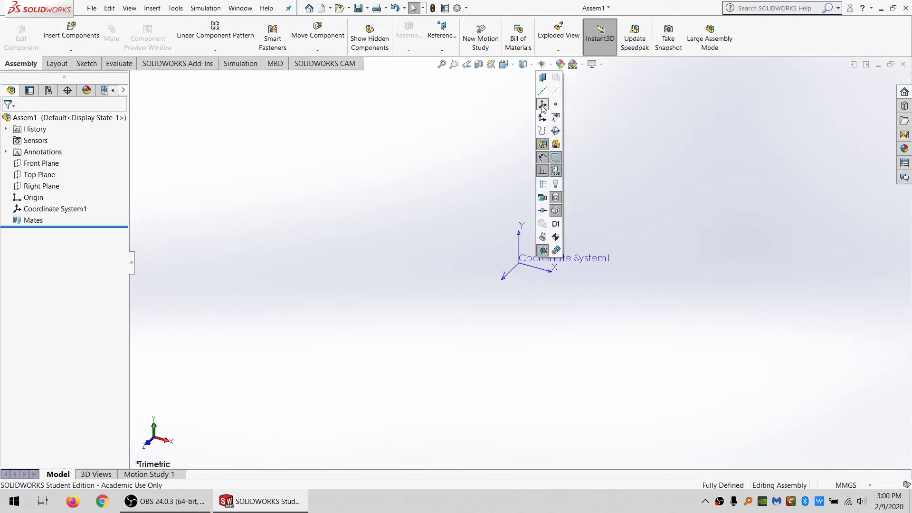
Rename the assembly's Front Plane to Z_ZERO, Top Plane to Y_ZERO and Right Plane to X_ZERO.
{"action": "left_click", "coordinate": [19, 164]}
{"action": "left_click", "coordinate": [37, 164]}
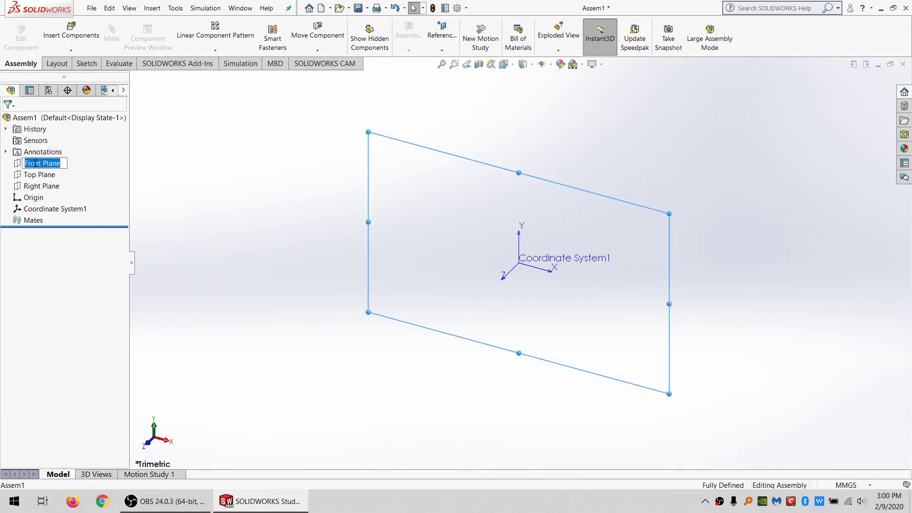
{"action": "type", "text": "Z_ZERO"}
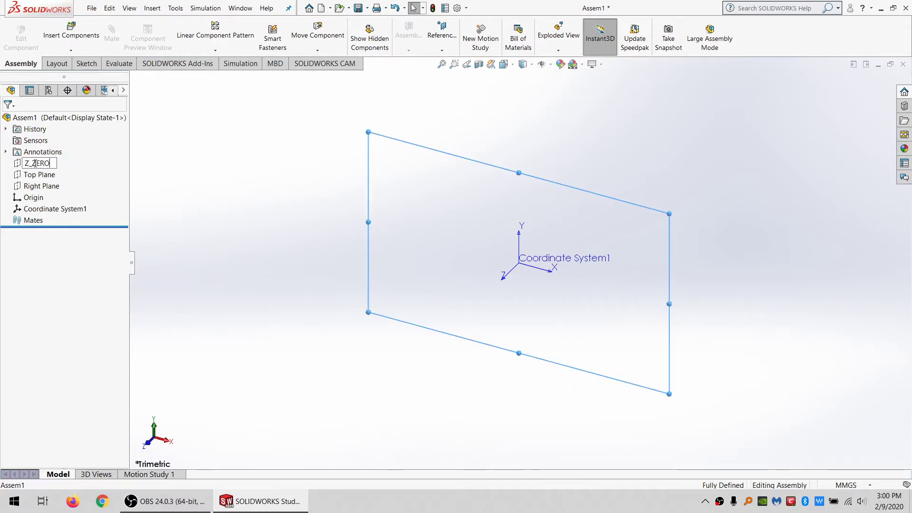
{"action": "left_click", "coordinate": [42, 176]}
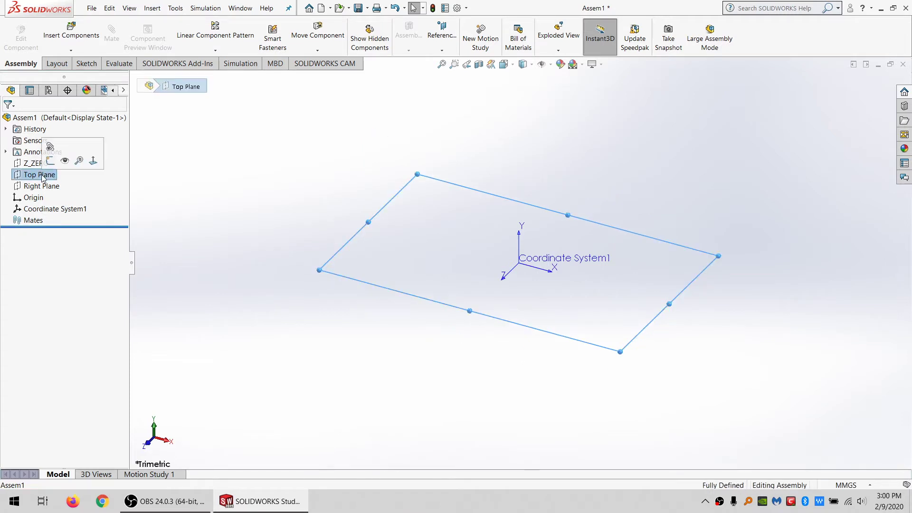
{"action": "left_click", "coordinate": [41, 175]}
{"action": "type", "text": "Y_ZERO"}
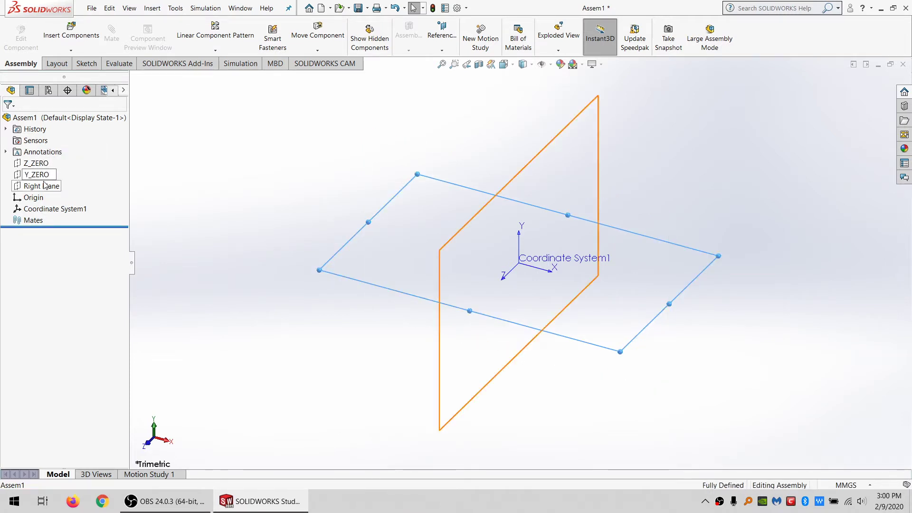
{"action": "left_click", "coordinate": [42, 186]}
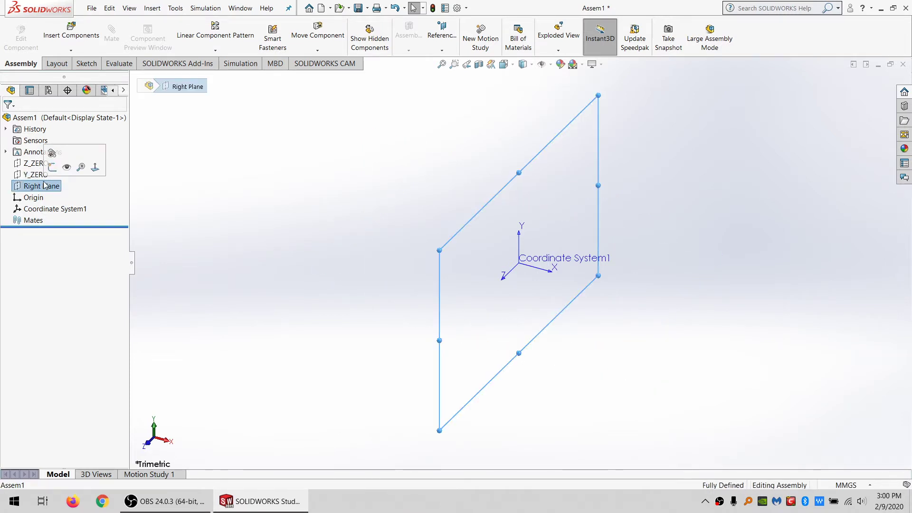
{"action": "left_click", "coordinate": [42, 185]}
{"action": "type", "text": "X_ZERO"}
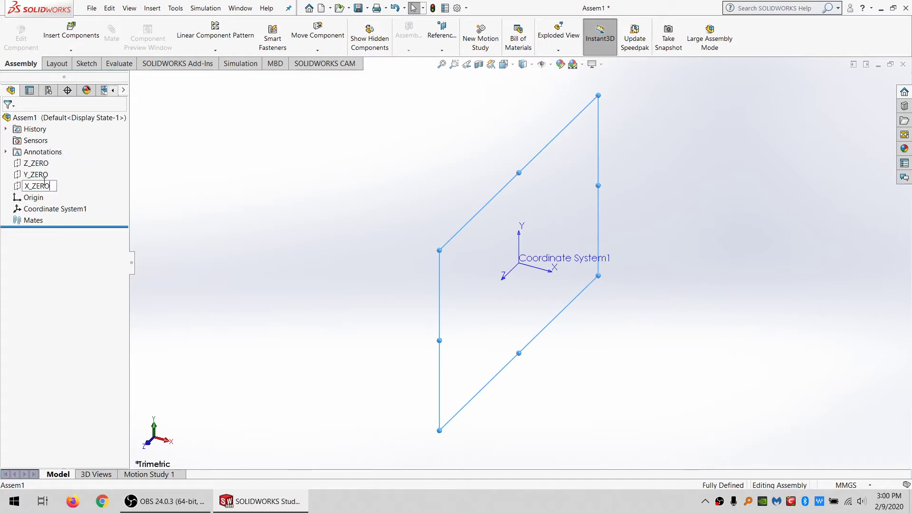
Hide the assembly's coordinate system and origin.
{"action": "left_click", "coordinate": [42, 209]}
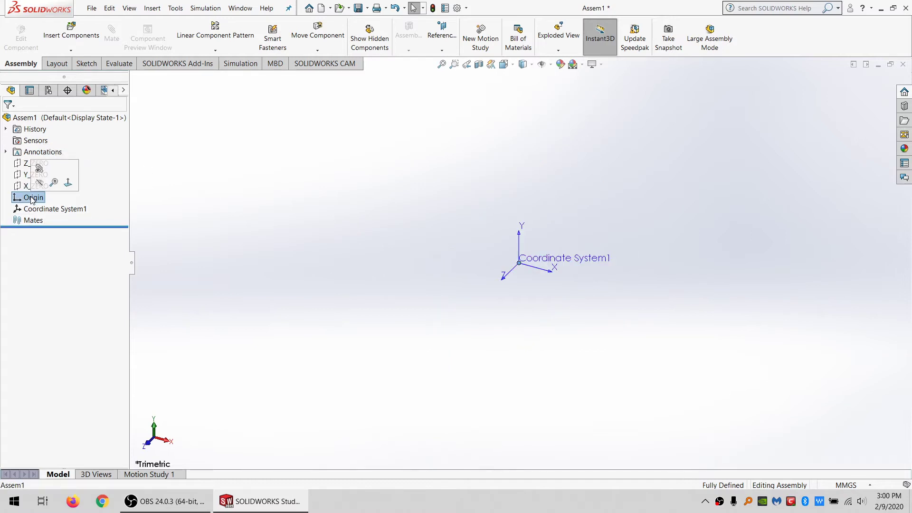
{"action": "left_click", "coordinate": [47, 199]}
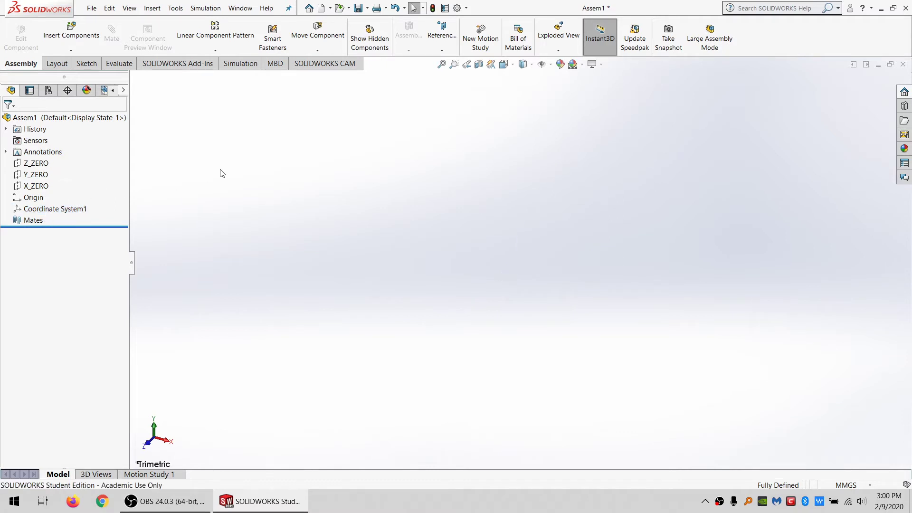
Set the primary and dual precision of the assembly's Dimensions to .123 in the document properties.
{"action": "left_click", "coordinate": [456, 8]}
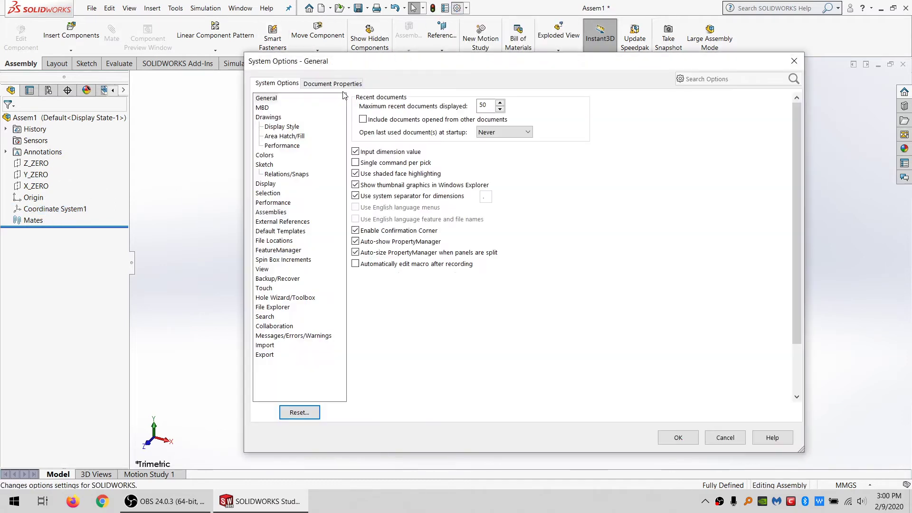
{"action": "left_click", "coordinate": [342, 84]}
{"action": "left_click", "coordinate": [281, 107]}
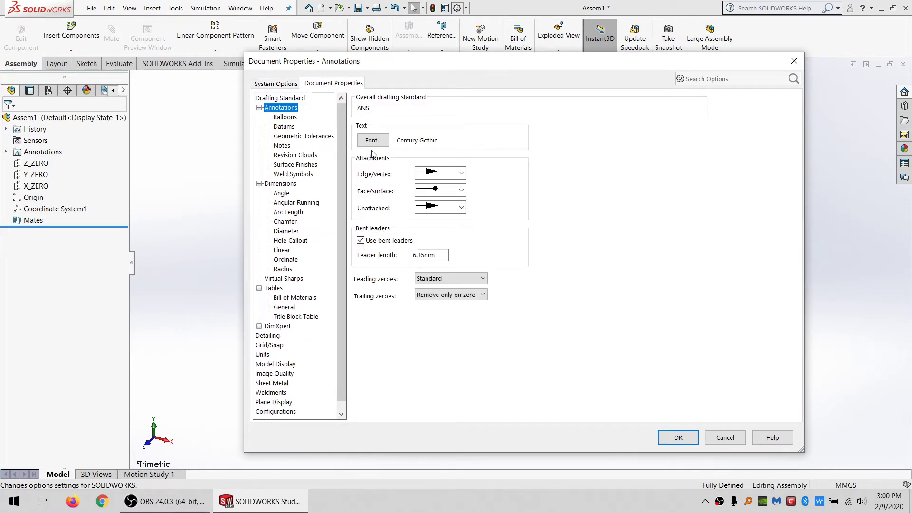
{"action": "left_click", "coordinate": [285, 117]}
{"action": "left_click", "coordinate": [283, 126]}
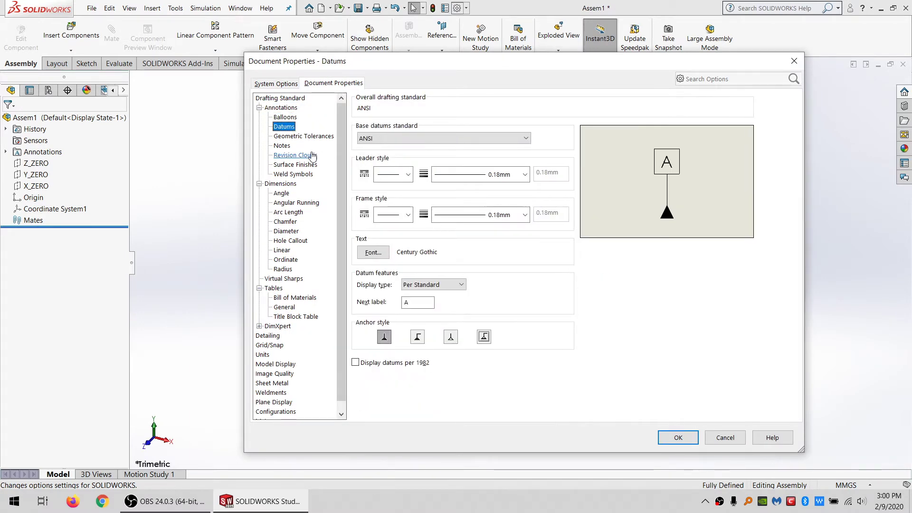
{"action": "left_click", "coordinate": [280, 183]}
{"action": "left_click", "coordinate": [407, 213]}
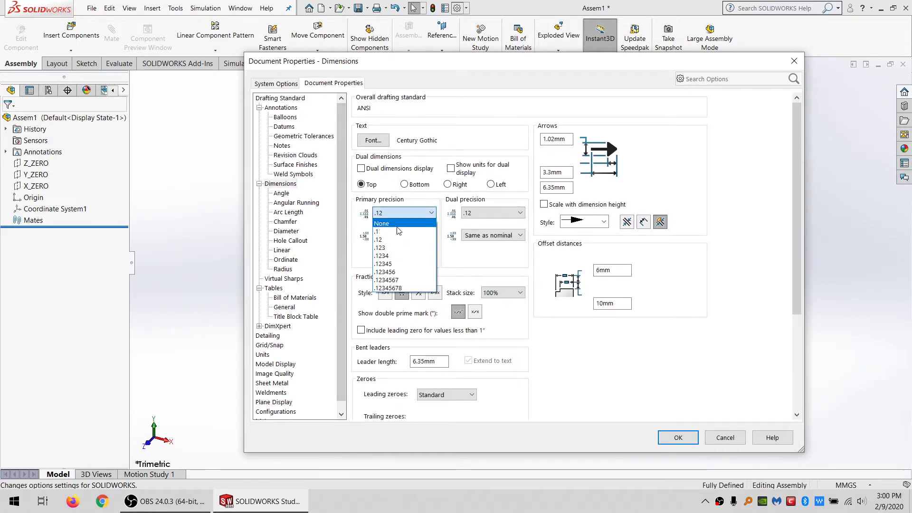
{"action": "left_click", "coordinate": [402, 242]}
{"action": "left_click", "coordinate": [482, 214]}
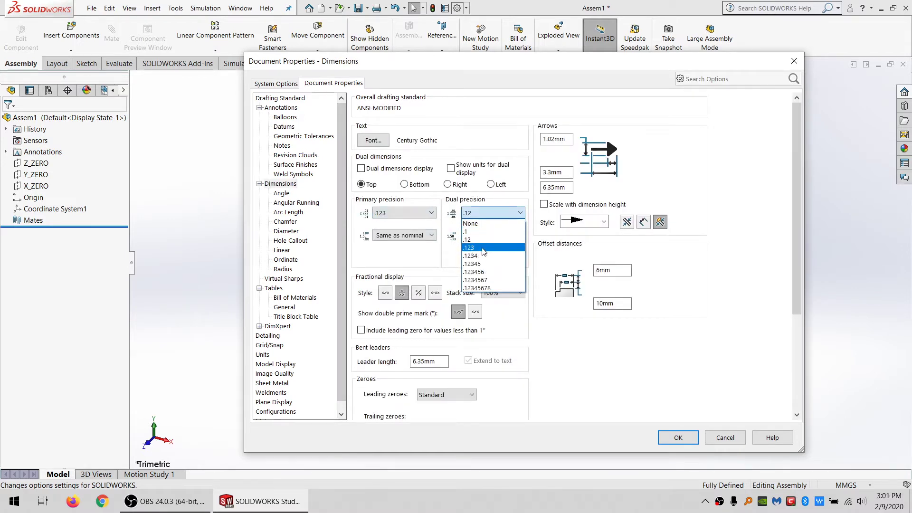
{"action": "left_click", "coordinate": [483, 254]}
Set the precision of the Angle and Angular Running dimensions to .123.
{"action": "left_click", "coordinate": [281, 194]}
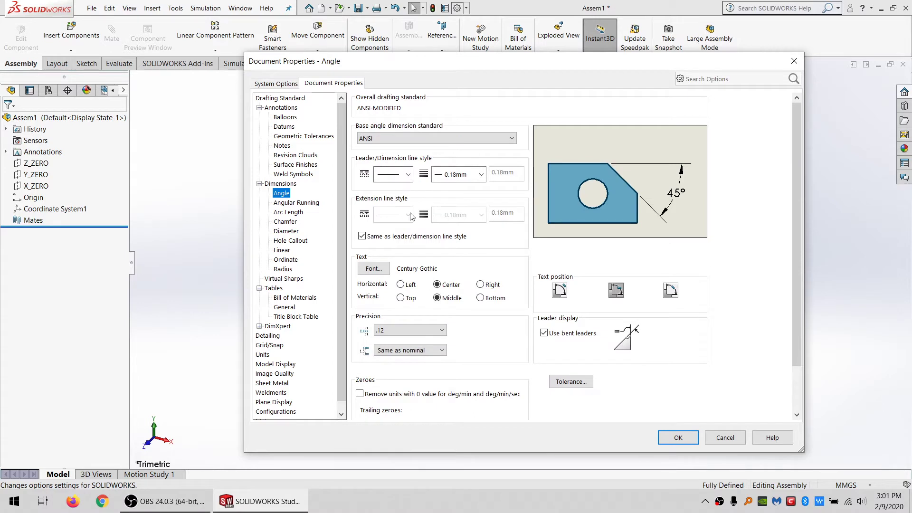
{"action": "left_click", "coordinate": [409, 330]}
{"action": "left_click", "coordinate": [388, 365]}
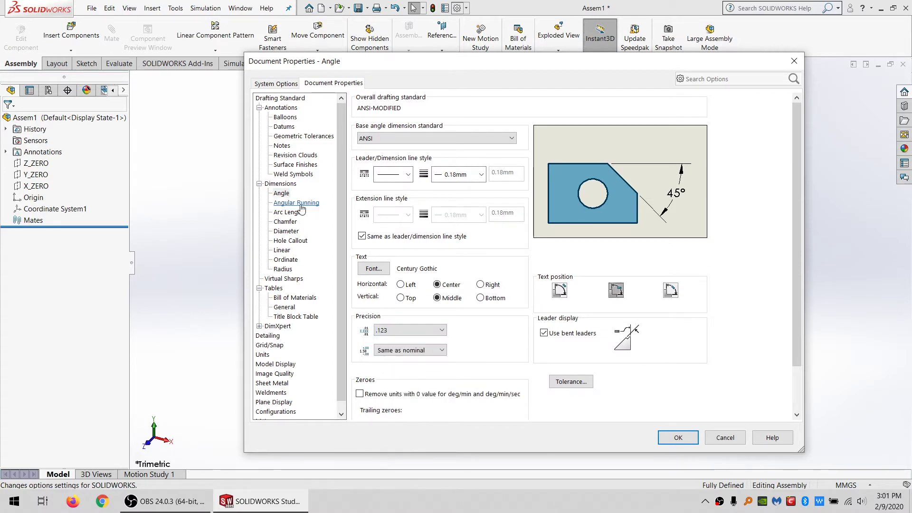
{"action": "left_click", "coordinate": [296, 203]}
{"action": "left_click", "coordinate": [430, 330]}
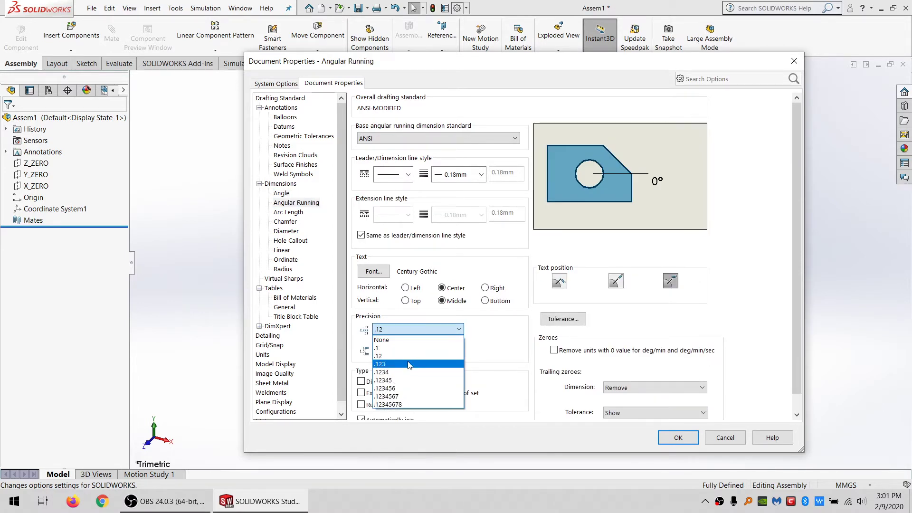
{"action": "left_click", "coordinate": [399, 361]}
Review the Arc Length, Chamfer, Ordinate, Radius, Virtual Sharps and Detailing settings in the document properties.
{"action": "left_click", "coordinate": [287, 212]}
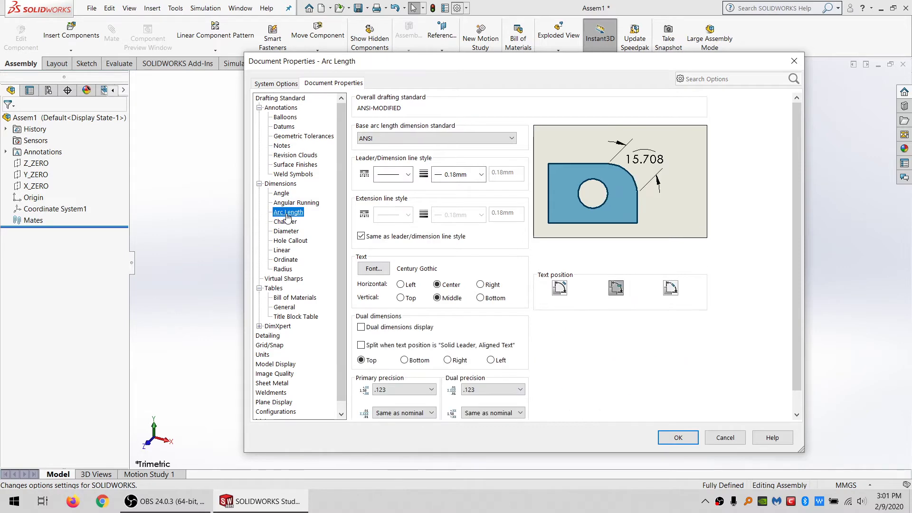
{"action": "left_click", "coordinate": [286, 221]}
{"action": "left_click", "coordinate": [283, 260]}
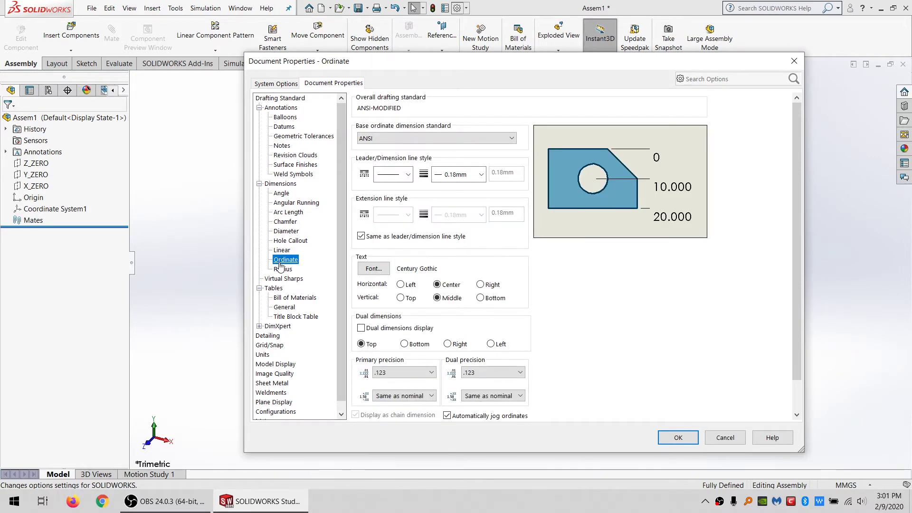
{"action": "left_click", "coordinate": [282, 269]}
{"action": "left_click", "coordinate": [280, 280]}
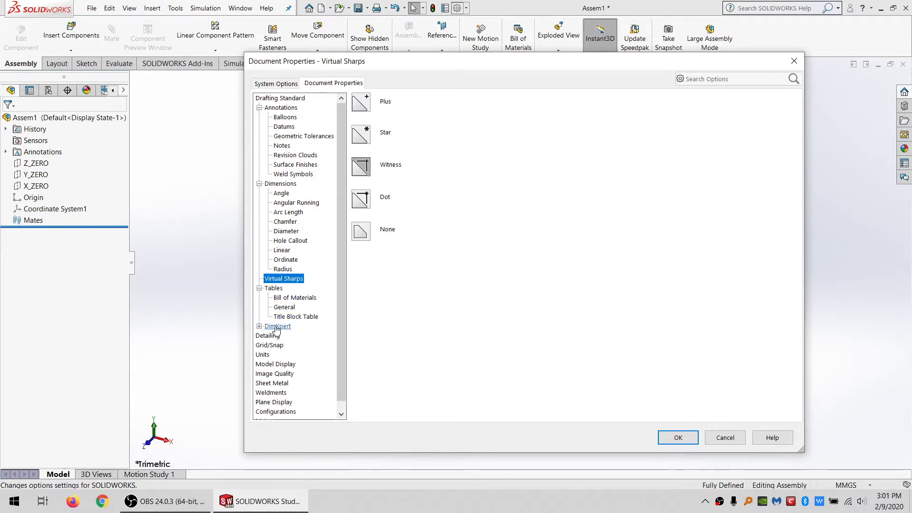
{"action": "left_click", "coordinate": [267, 336]}
Set the decimals of the assembly's length, dual dimension length, angle and mass/section property length units to .123.
{"action": "left_click", "coordinate": [263, 355]}
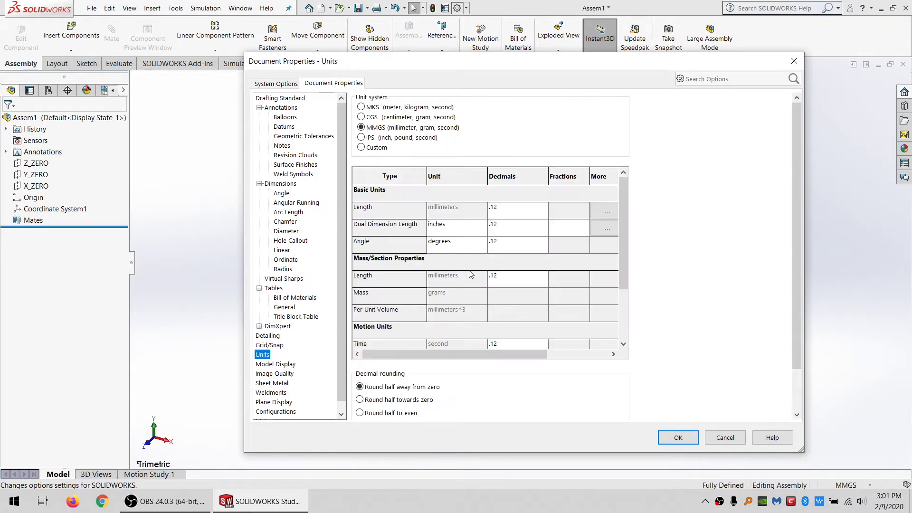
{"action": "left_click", "coordinate": [517, 209]}
{"action": "left_click", "coordinate": [544, 207]}
{"action": "left_click", "coordinate": [498, 230]}
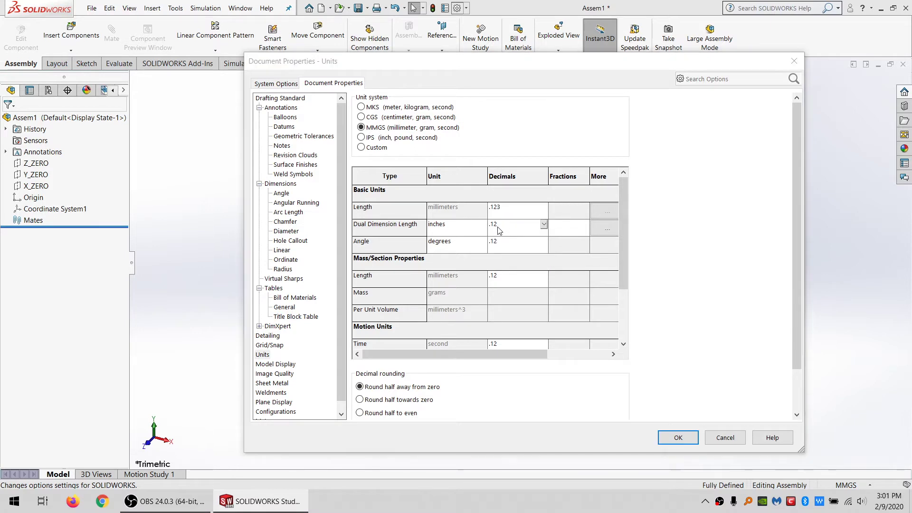
{"action": "left_click", "coordinate": [499, 230]}
{"action": "left_click", "coordinate": [498, 247]}
{"action": "left_click", "coordinate": [501, 243]}
{"action": "left_click", "coordinate": [502, 243]}
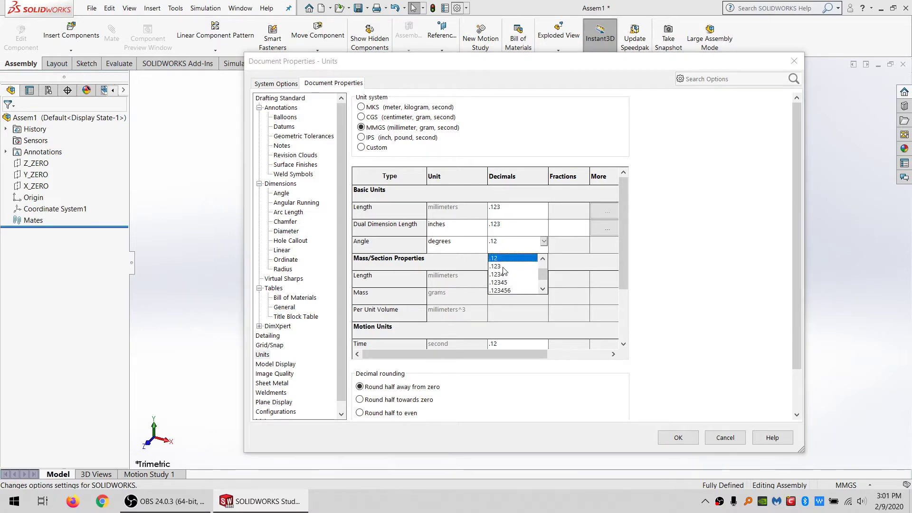
{"action": "left_click", "coordinate": [504, 267]}
{"action": "left_click", "coordinate": [503, 280]}
{"action": "left_click", "coordinate": [503, 284]}
{"action": "left_click", "coordinate": [505, 300]}
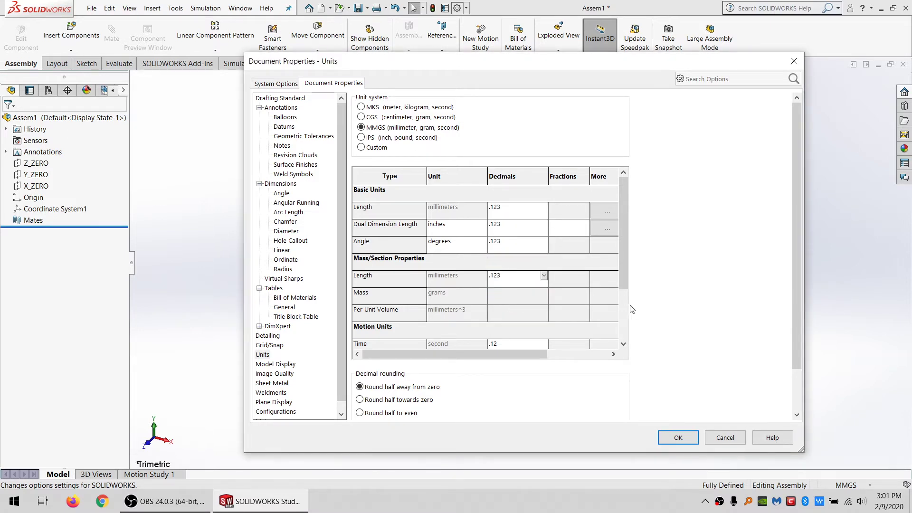
Set the decimals of the motion units Time, Force, Power and Energy to .123.
{"action": "scroll", "coordinate": [623, 309], "scroll_direction": "down", "scroll_amount": 3}
{"action": "left_click", "coordinate": [516, 276]}
{"action": "left_click", "coordinate": [516, 275]}
{"action": "left_click", "coordinate": [514, 304]}
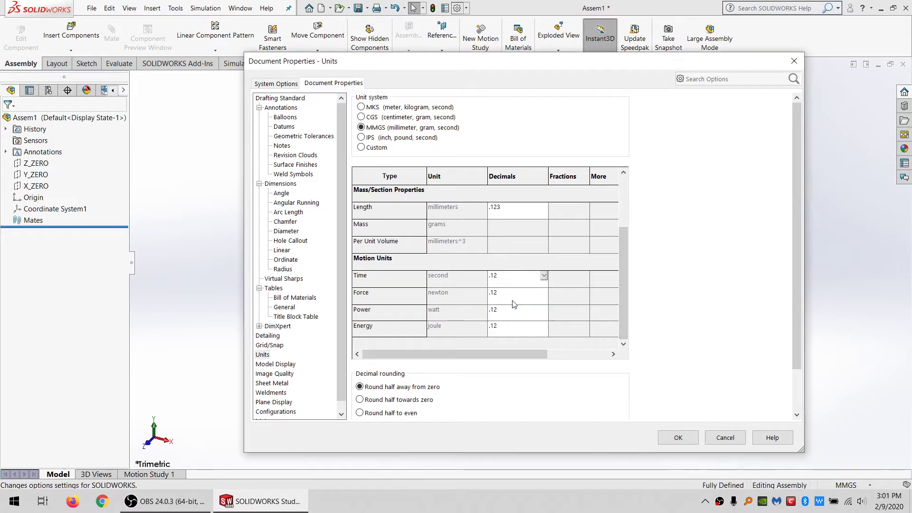
{"action": "left_click", "coordinate": [514, 299]}
{"action": "left_click", "coordinate": [514, 298]}
{"action": "left_click", "coordinate": [504, 316]}
{"action": "left_click", "coordinate": [504, 317]}
{"action": "left_click", "coordinate": [505, 317]}
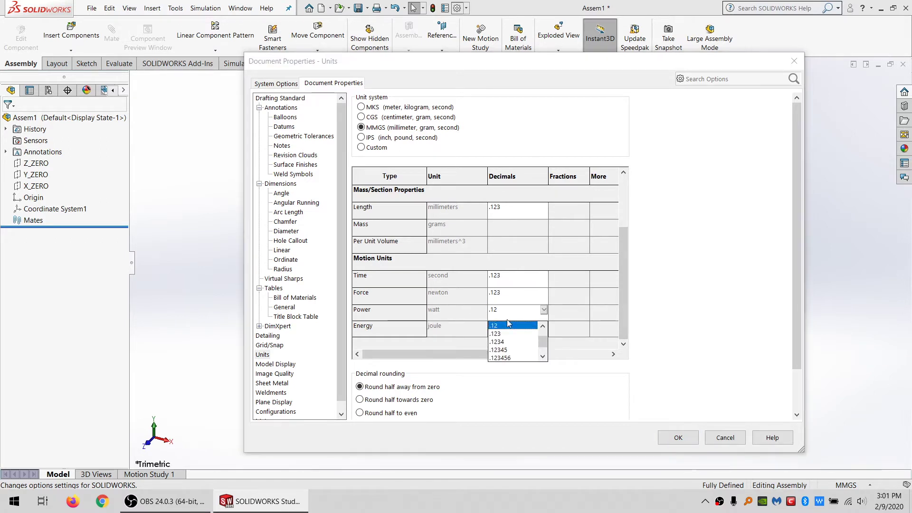
{"action": "left_click", "coordinate": [506, 333]}
{"action": "left_click", "coordinate": [509, 327]}
{"action": "left_click", "coordinate": [509, 327]}
{"action": "left_click", "coordinate": [511, 350]}
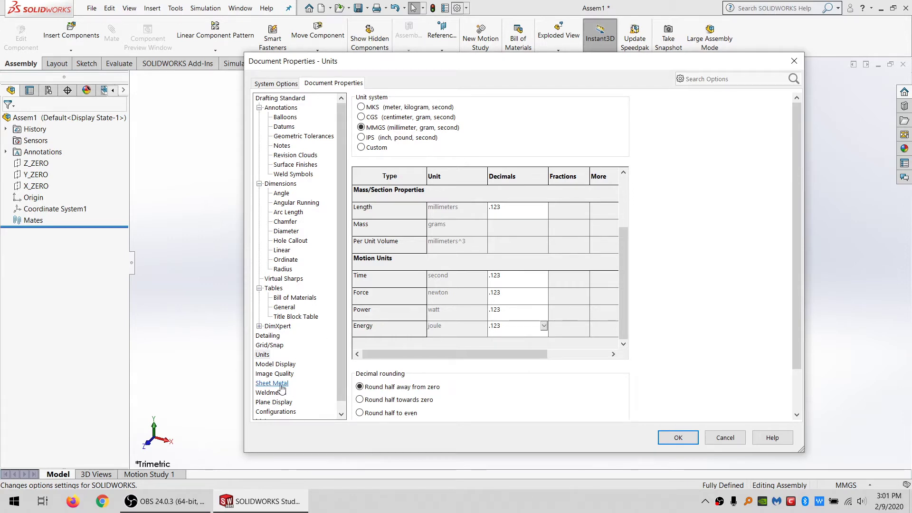
Check the Model Display, Image Quality and Configurations settings, and accept the document properties.
{"action": "left_click", "coordinate": [275, 364]}
{"action": "left_click", "coordinate": [274, 373]}
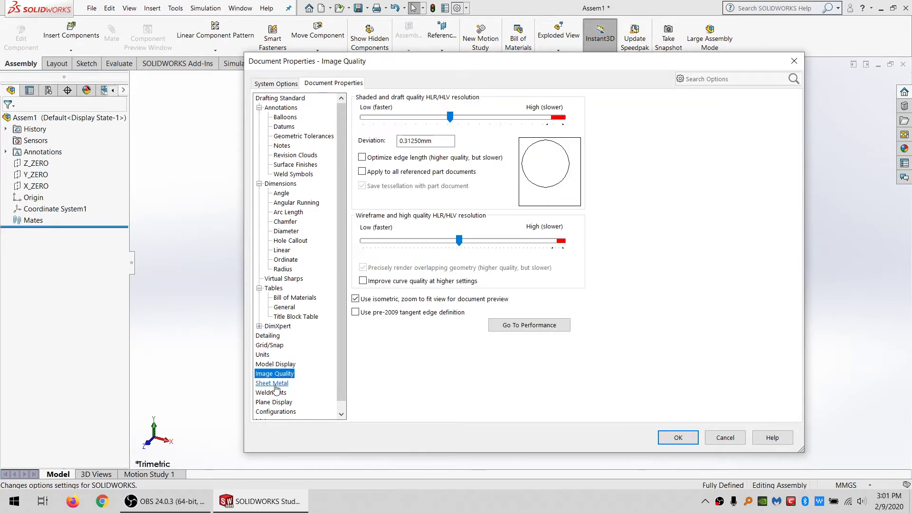
{"action": "left_click", "coordinate": [278, 412]}
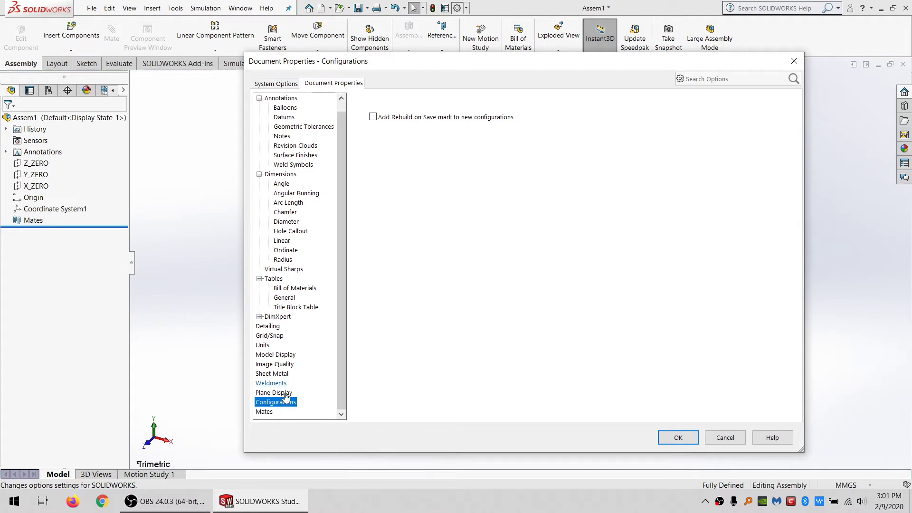
{"action": "left_click", "coordinate": [673, 436]}
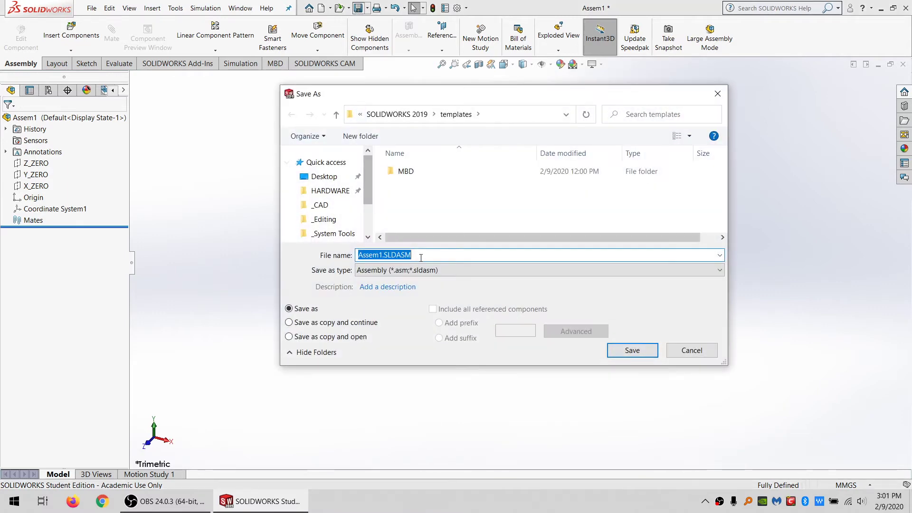
Save the assembly as an Assembly Templates (*.asmdot) file, overwriting Assembly.asmdot in the templates folder.
{"action": "left_click", "coordinate": [451, 270]}
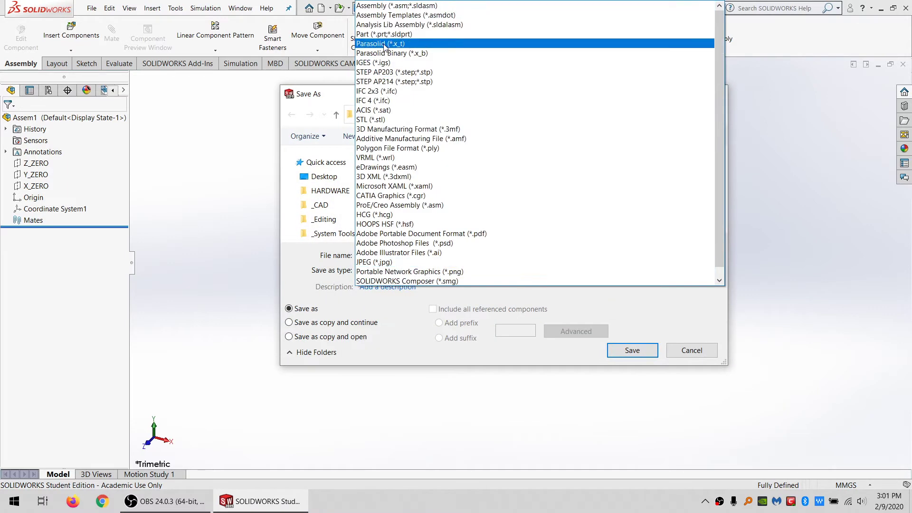
{"action": "left_click", "coordinate": [393, 15]}
{"action": "left_click", "coordinate": [421, 185]}
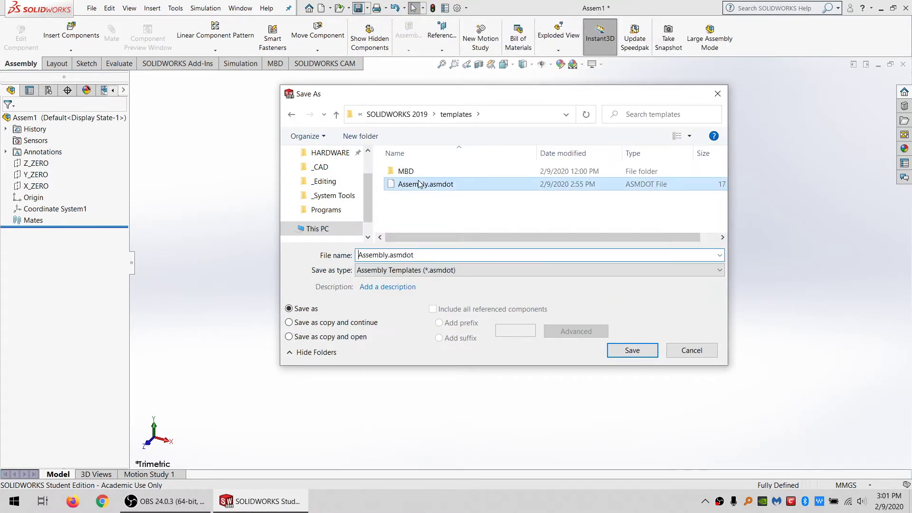
{"action": "left_click", "coordinate": [632, 350]}
{"action": "left_click", "coordinate": [485, 253]}
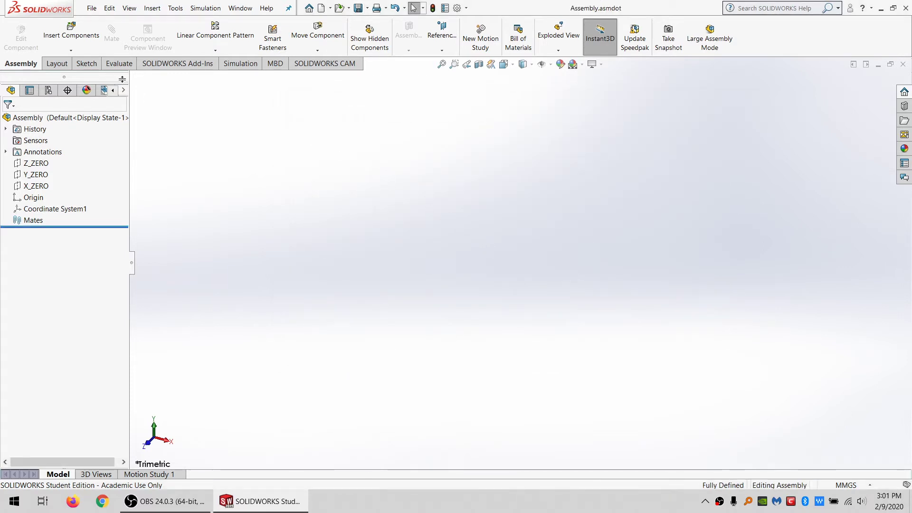
Start a new drawing document and look through the available standard sheet sizes.
{"action": "left_click", "coordinate": [321, 8]}
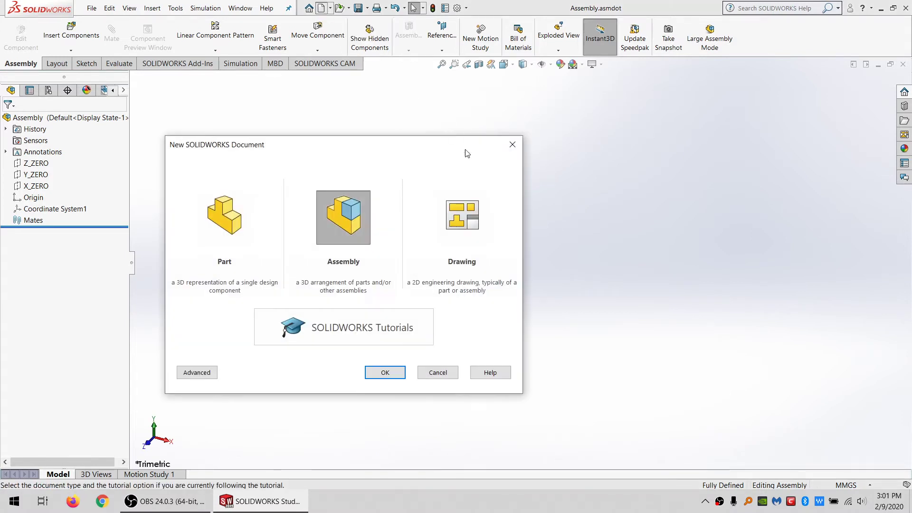
{"action": "double_click", "coordinate": [453, 220]}
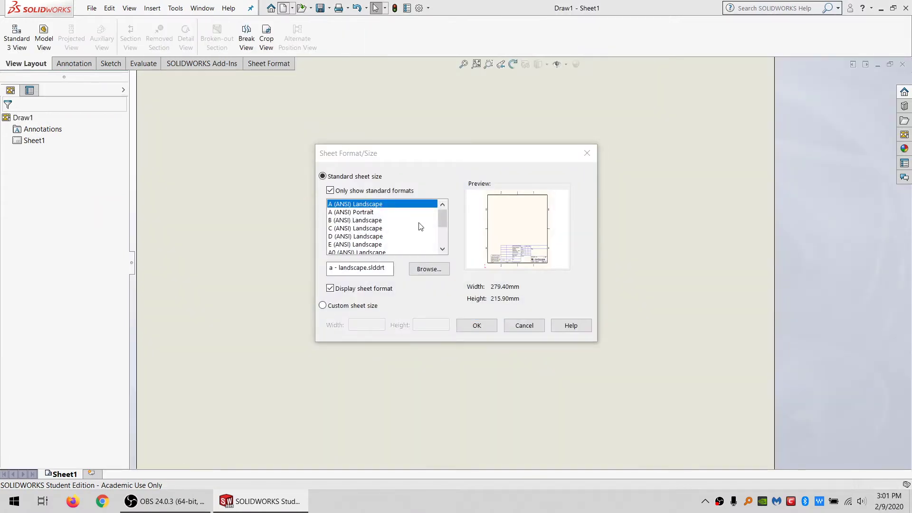
{"action": "scroll", "coordinate": [420, 227], "scroll_direction": "down", "scroll_amount": 2}
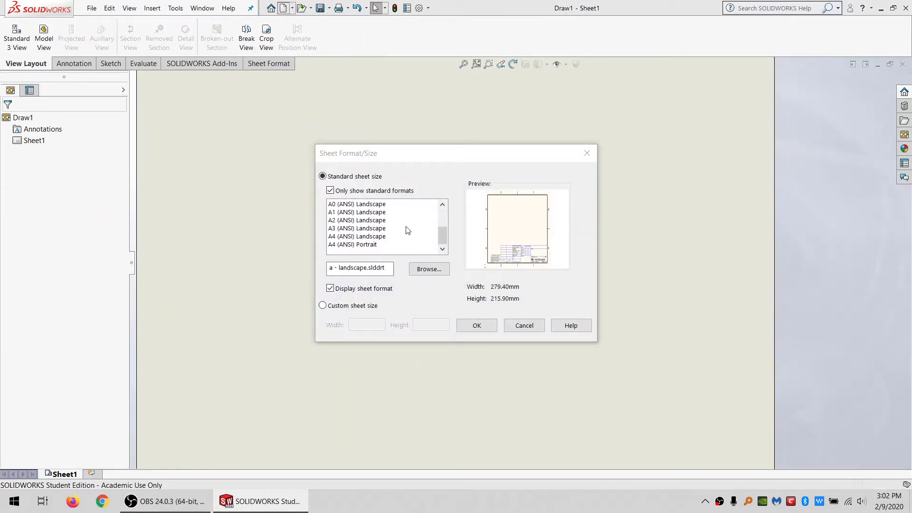
{"action": "scroll", "coordinate": [411, 233], "scroll_direction": "up", "scroll_amount": 2}
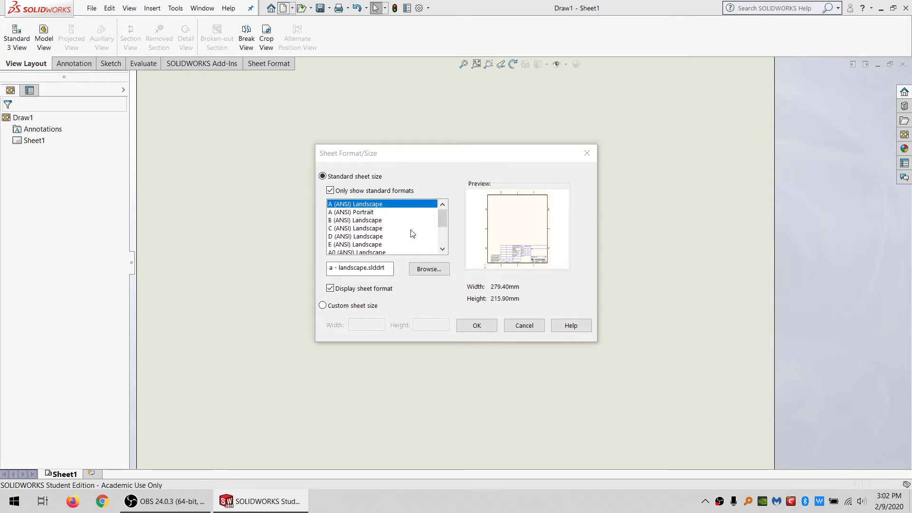
{"action": "scroll", "coordinate": [391, 231], "scroll_direction": "down", "scroll_amount": 3}
{"action": "scroll", "coordinate": [361, 221], "scroll_direction": "up", "scroll_amount": 3}
{"action": "scroll", "coordinate": [349, 215], "scroll_direction": "down", "scroll_amount": 1}
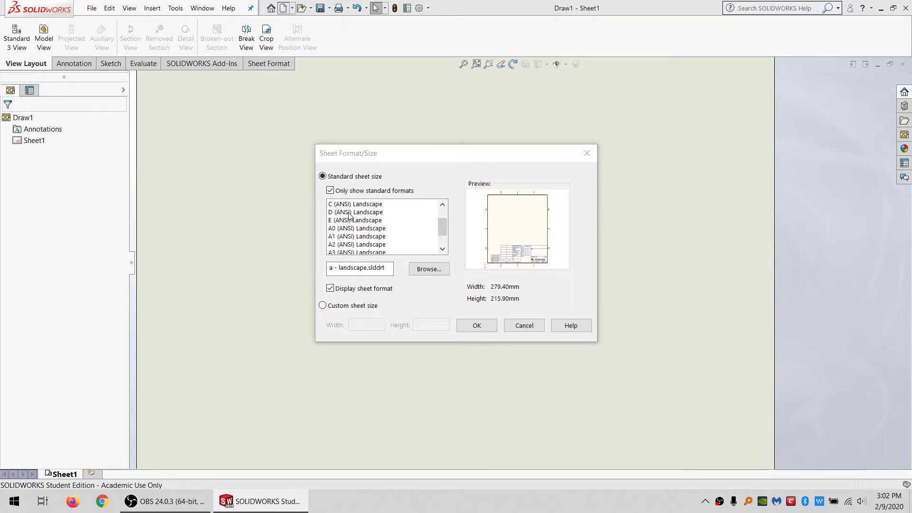
{"action": "scroll", "coordinate": [350, 215], "scroll_direction": "up", "scroll_amount": 1}
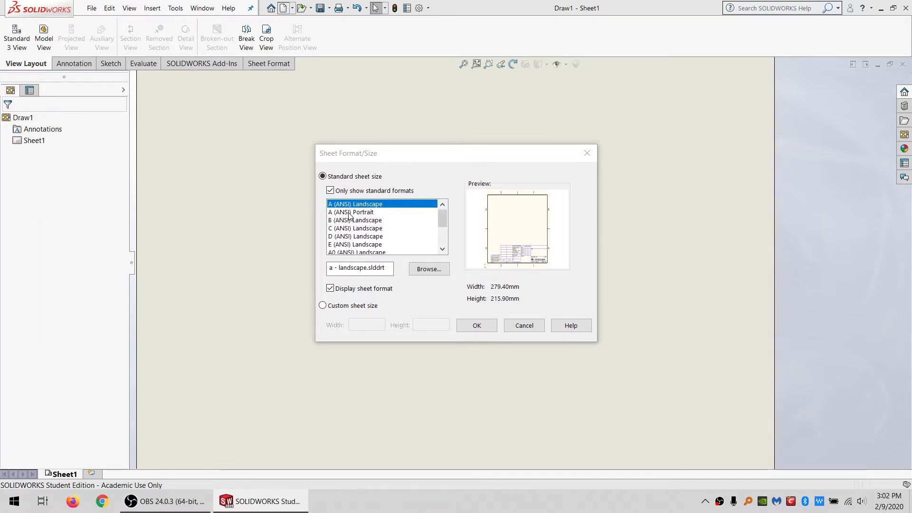
Compare the previews and dimensions of the A, C, D and E (ANSI) Landscape sheet sizes.
{"action": "left_click", "coordinate": [340, 245]}
{"action": "left_click", "coordinate": [341, 204]}
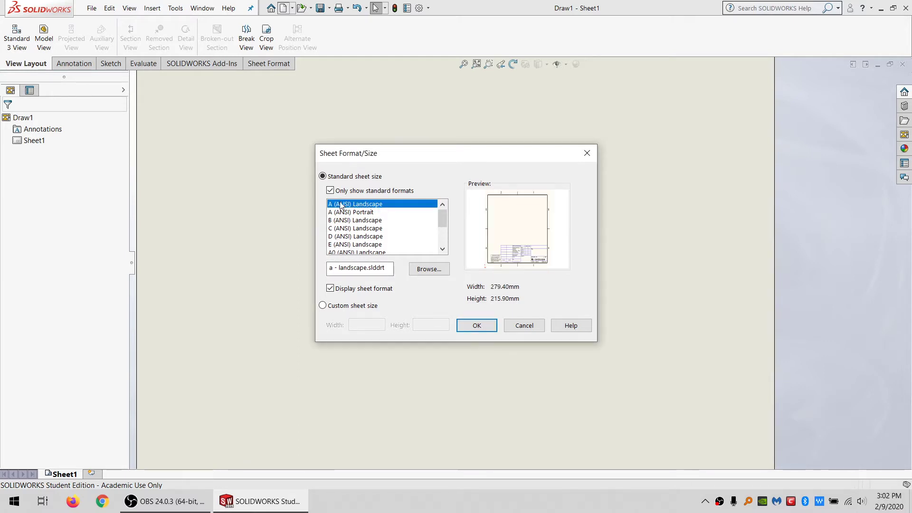
{"action": "left_click", "coordinate": [340, 252]}
{"action": "left_click", "coordinate": [342, 238]}
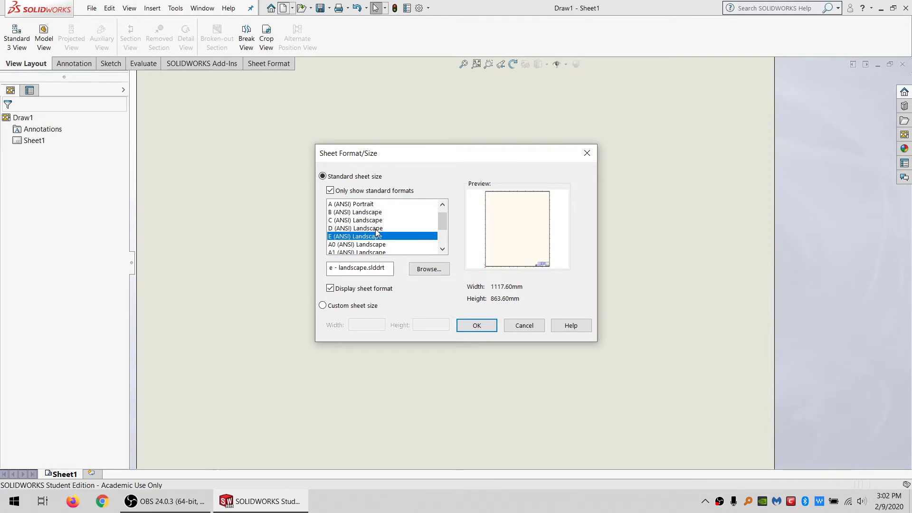
{"action": "scroll", "coordinate": [376, 233], "scroll_direction": "up", "scroll_amount": 1}
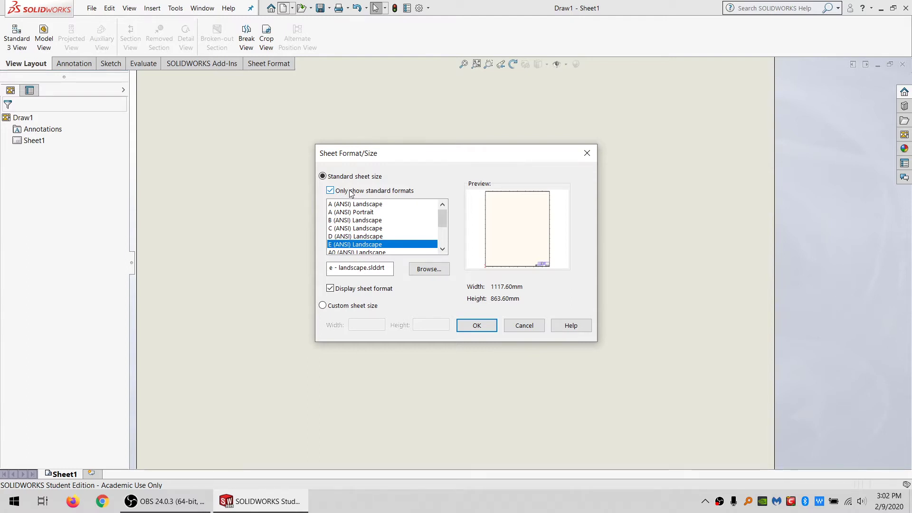
{"action": "left_click", "coordinate": [358, 204]}
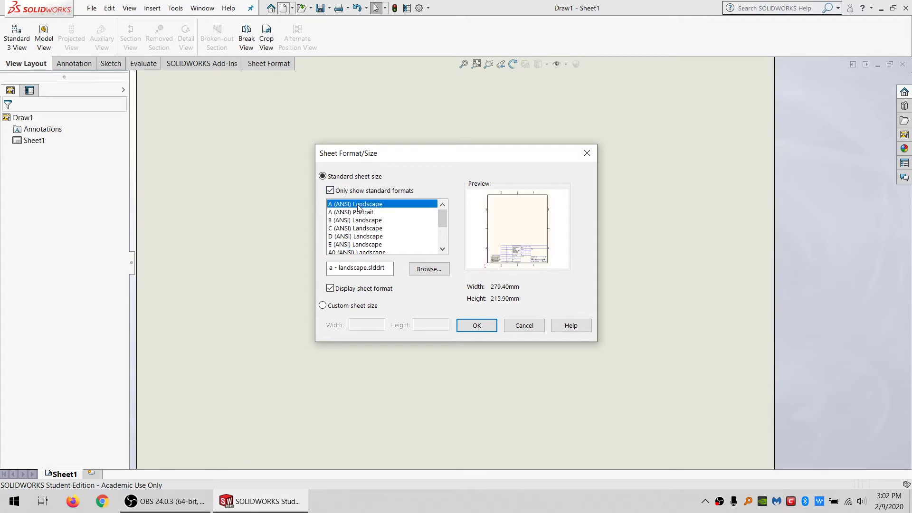
{"action": "left_click", "coordinate": [350, 245]}
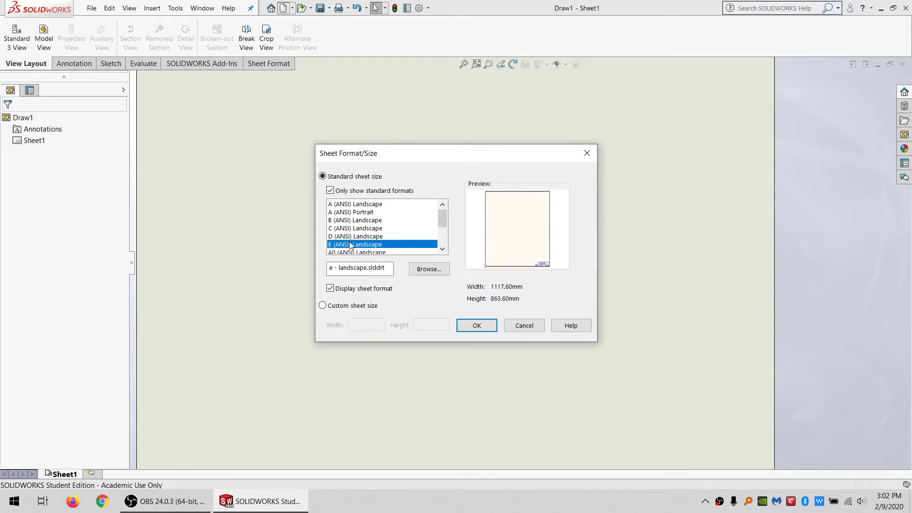
{"action": "left_click", "coordinate": [348, 237]}
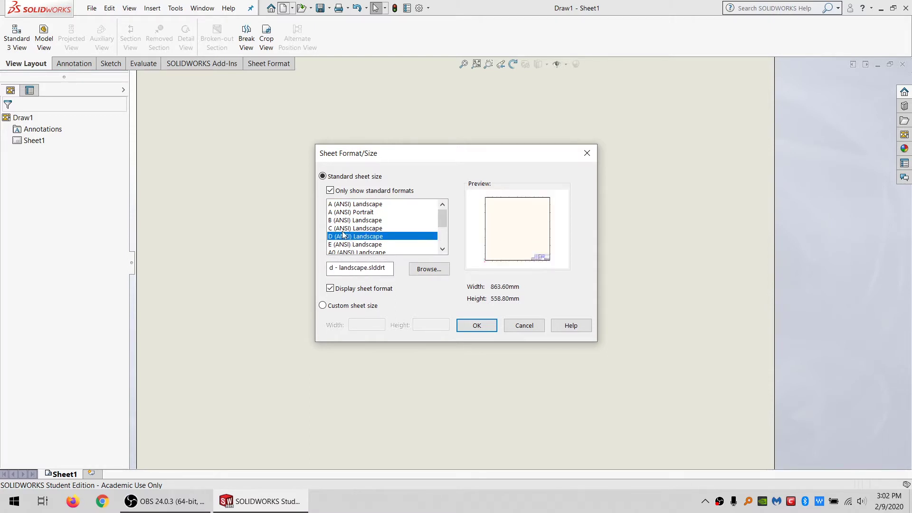
{"action": "left_click", "coordinate": [342, 231]}
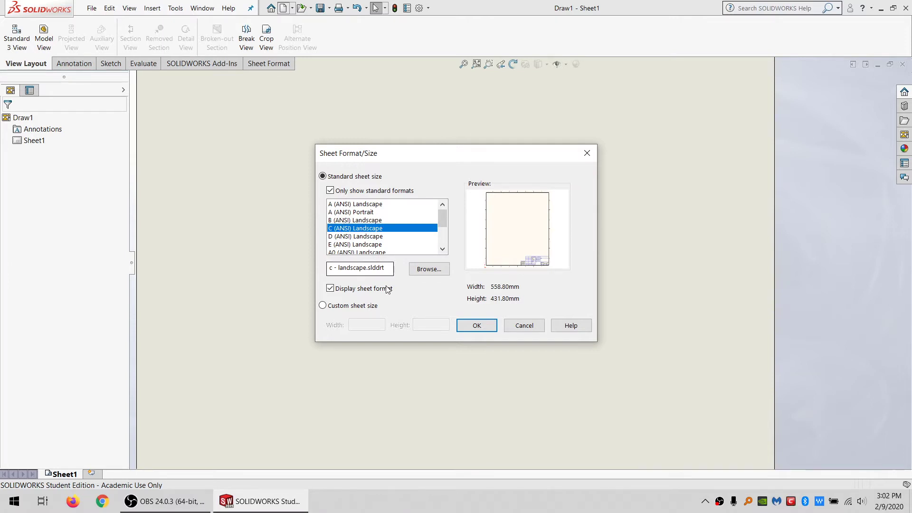
{"action": "scroll", "coordinate": [377, 251], "scroll_direction": "down", "scroll_amount": 2}
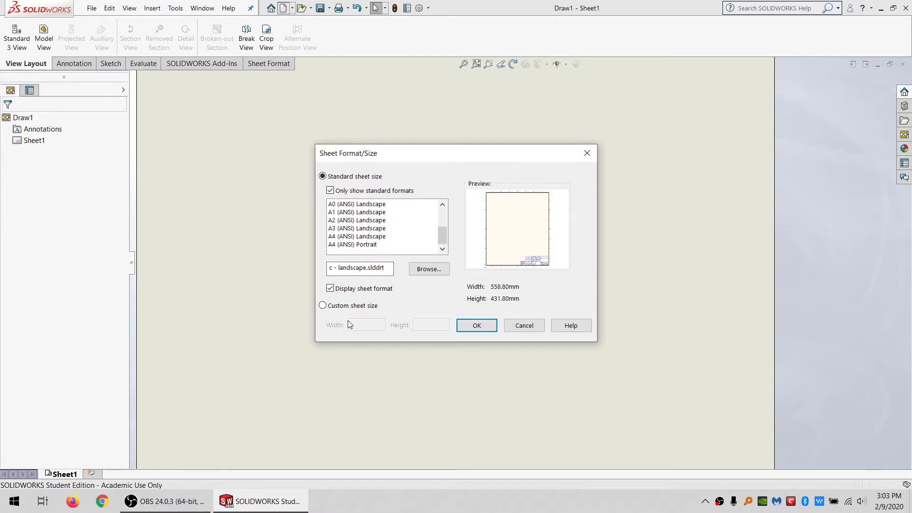
{"action": "scroll", "coordinate": [352, 243], "scroll_direction": "up", "scroll_amount": 1}
{"action": "scroll", "coordinate": [351, 243], "scroll_direction": "up", "scroll_amount": 1}
Create the drawing sheet with the E (ANSI) Landscape format and cancel the Model View command.
{"action": "left_click", "coordinate": [354, 244]}
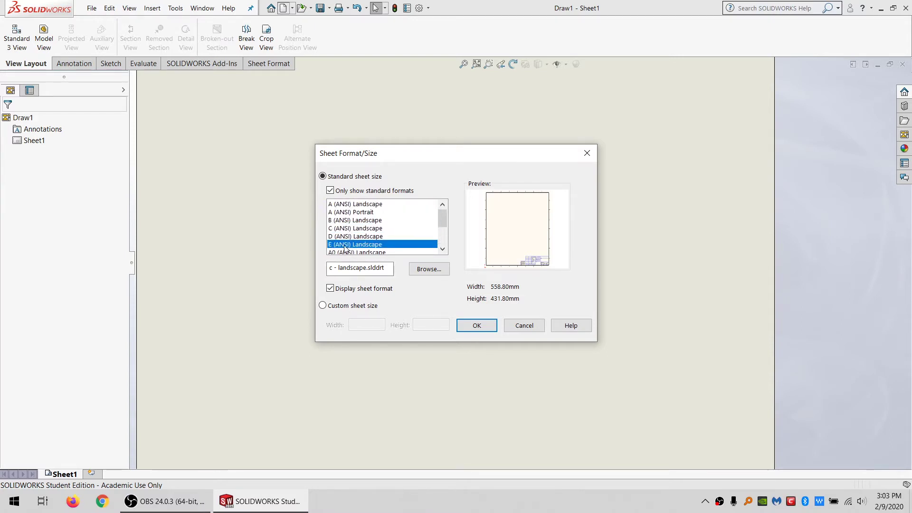
{"action": "left_click", "coordinate": [476, 325]}
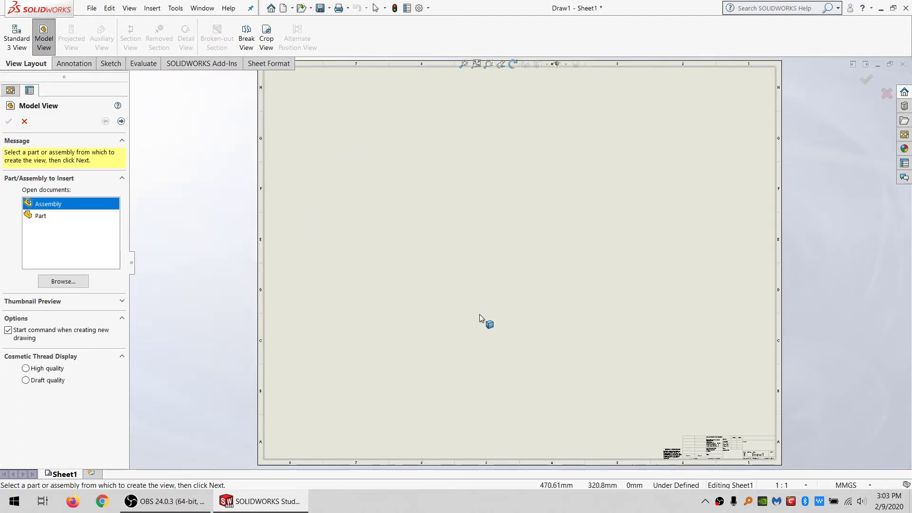
{"action": "left_click", "coordinate": [24, 122]}
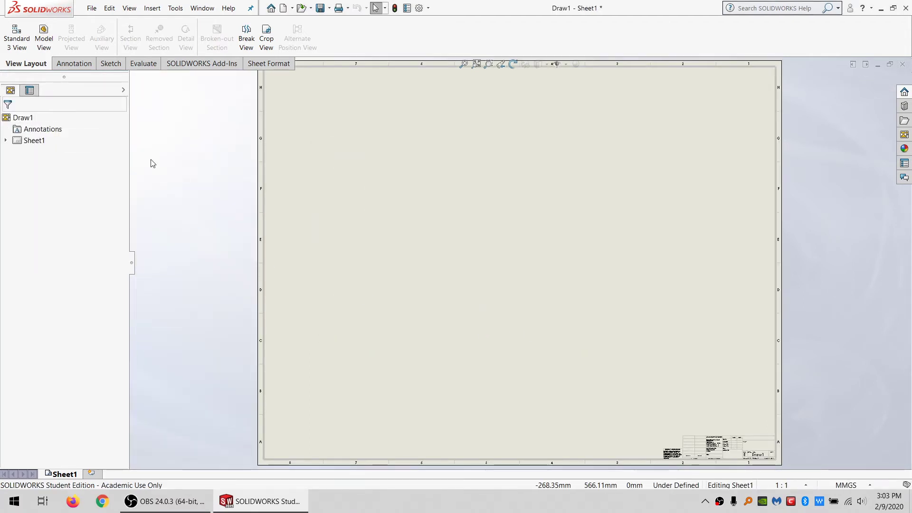
Edit the sheet format and delete the lines and text of the title block.
{"action": "scroll", "coordinate": [639, 324], "scroll_direction": "down", "scroll_amount": 2}
{"action": "scroll", "coordinate": [723, 400], "scroll_direction": "up", "scroll_amount": 2}
{"action": "scroll", "coordinate": [700, 403], "scroll_direction": "down", "scroll_amount": 1}
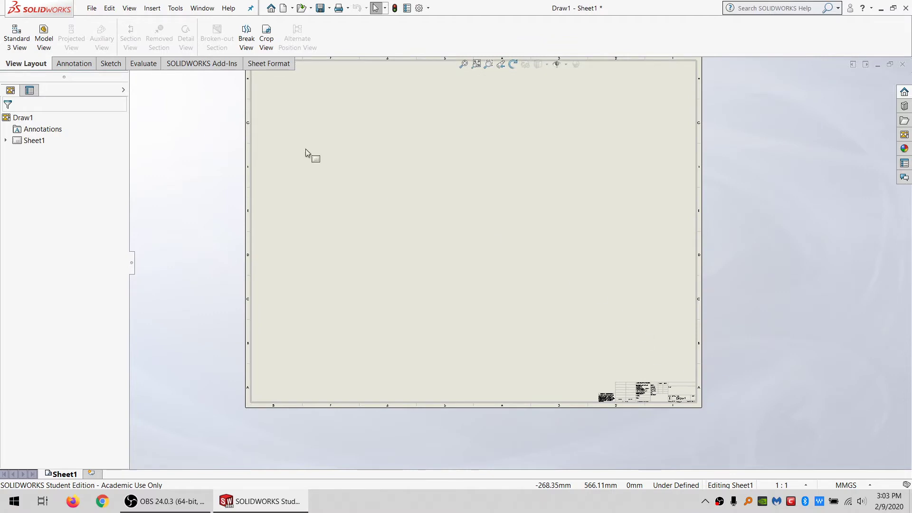
{"action": "right_click", "coordinate": [395, 164]}
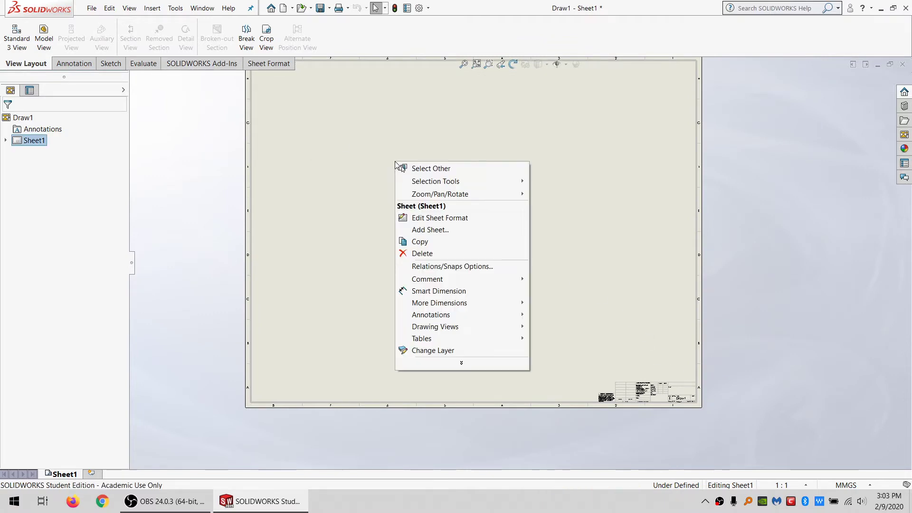
{"action": "left_click", "coordinate": [451, 221]}
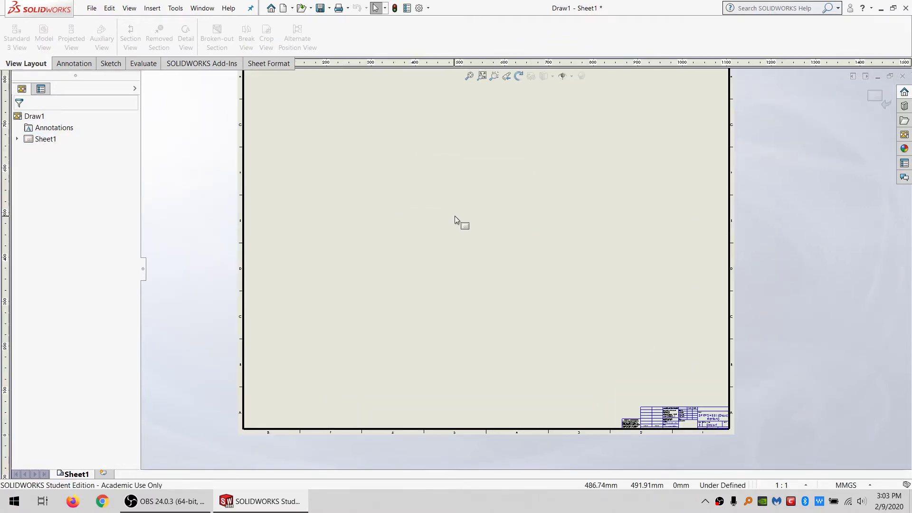
{"action": "scroll", "coordinate": [472, 202], "scroll_direction": "up", "scroll_amount": 3}
{"action": "left_click_drag", "start_coordinate": [723, 113], "coordinate": [274, 426]}
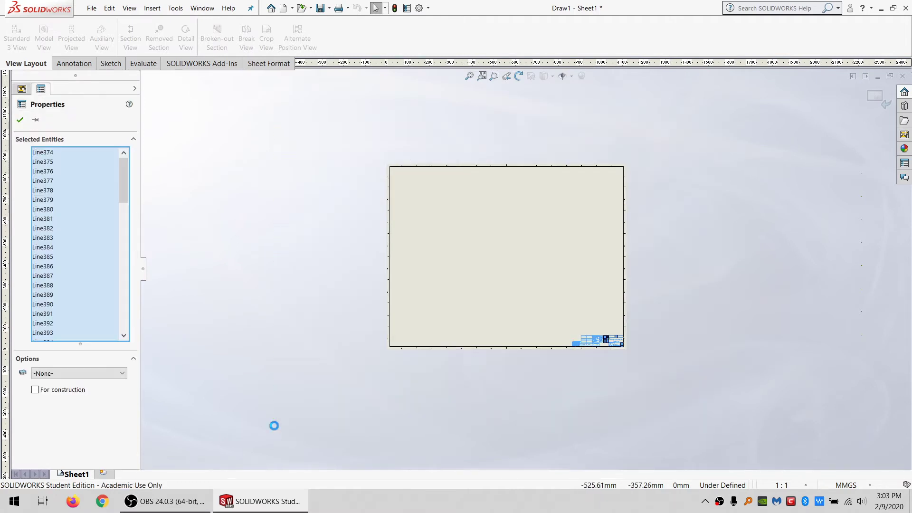
{"action": "key", "text": "Delete"}
{"action": "scroll", "coordinate": [523, 227], "scroll_direction": "up", "scroll_amount": 3}
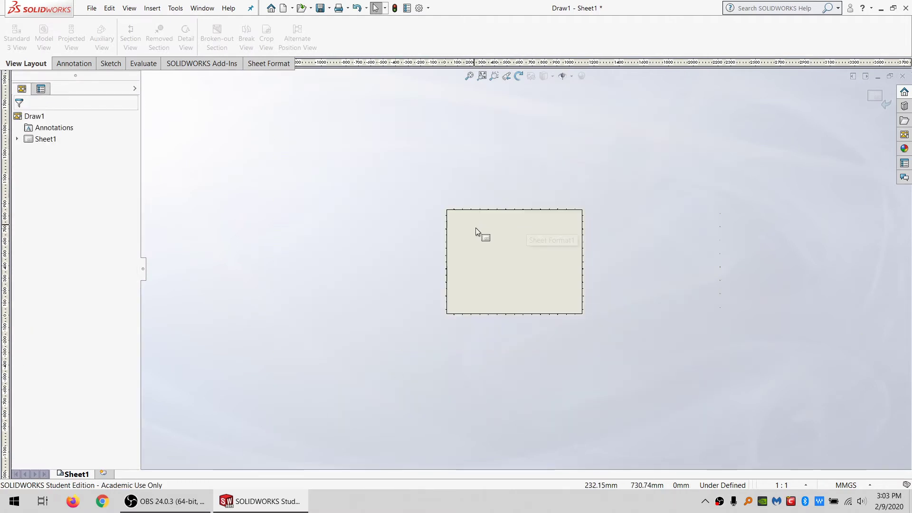
Leave sheet format editing and return to the drawing sheet.
{"action": "right_click", "coordinate": [500, 255]}
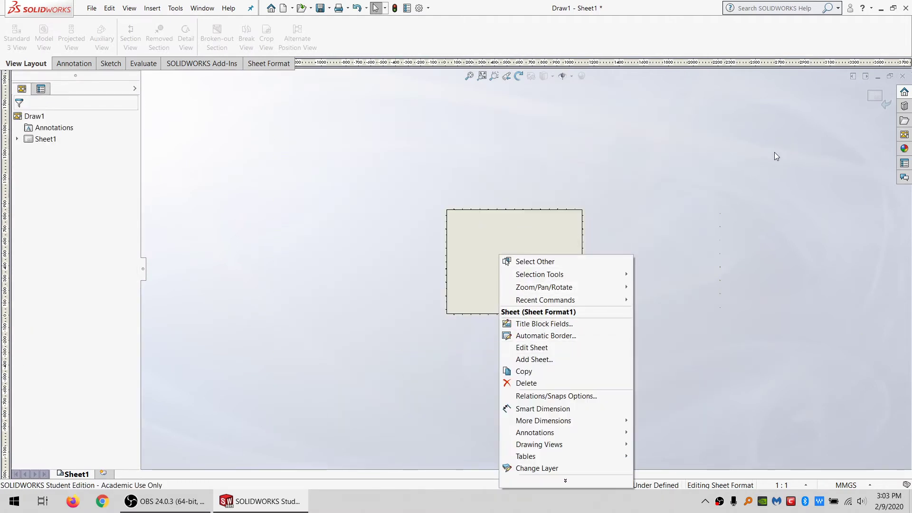
{"action": "left_click", "coordinate": [873, 101]}
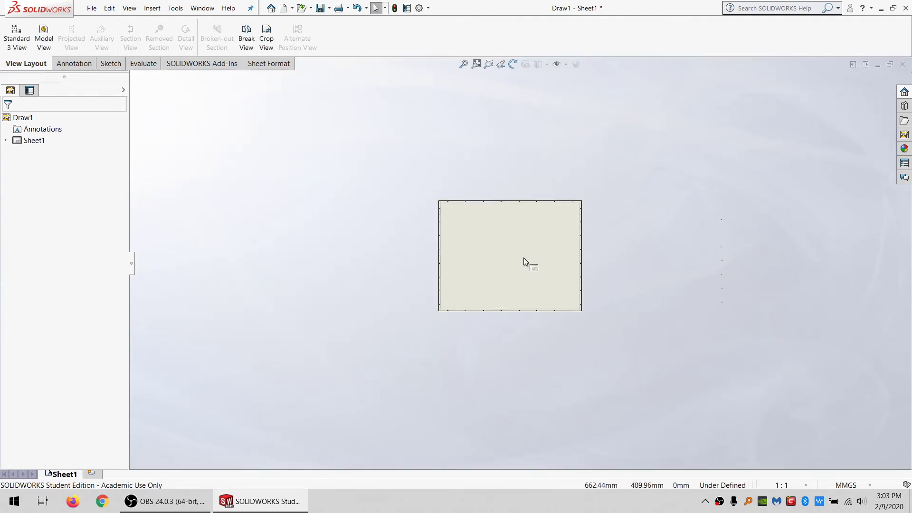
{"action": "scroll", "coordinate": [523, 257], "scroll_direction": "down", "scroll_amount": 3}
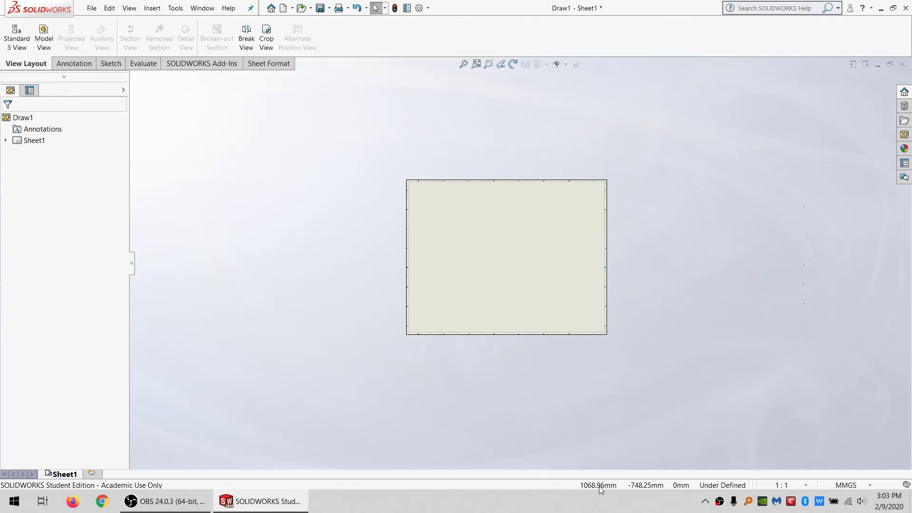
Set the zone size of Sheet1 to 1 row and 1 column in its sheet properties.
{"action": "right_click", "coordinate": [44, 141]}
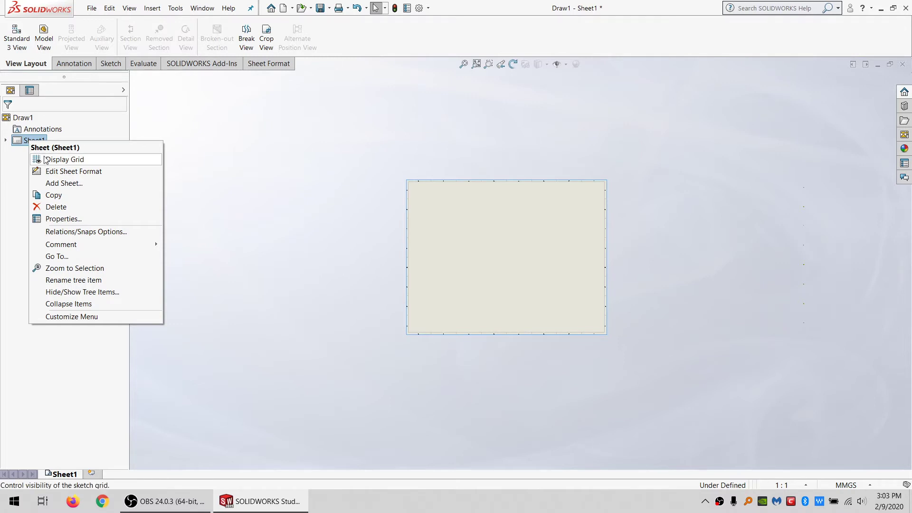
{"action": "left_click", "coordinate": [62, 218]}
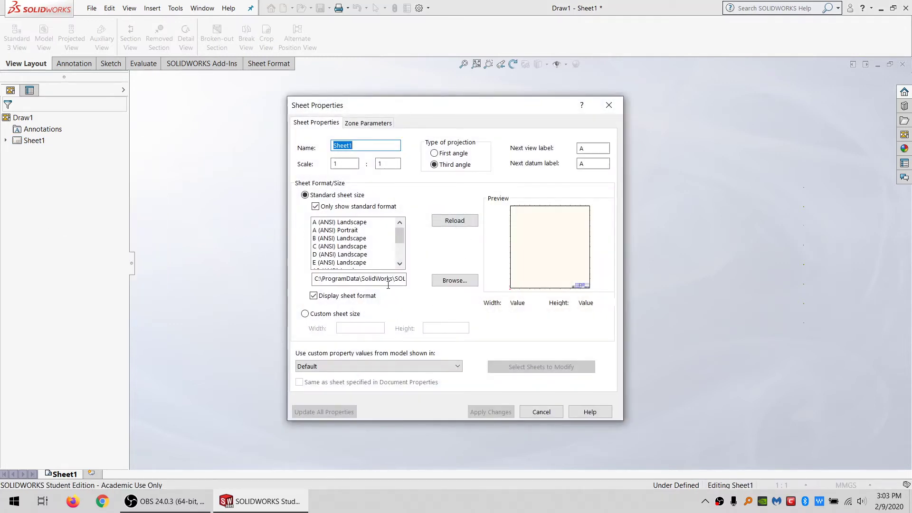
{"action": "left_click", "coordinate": [355, 125]}
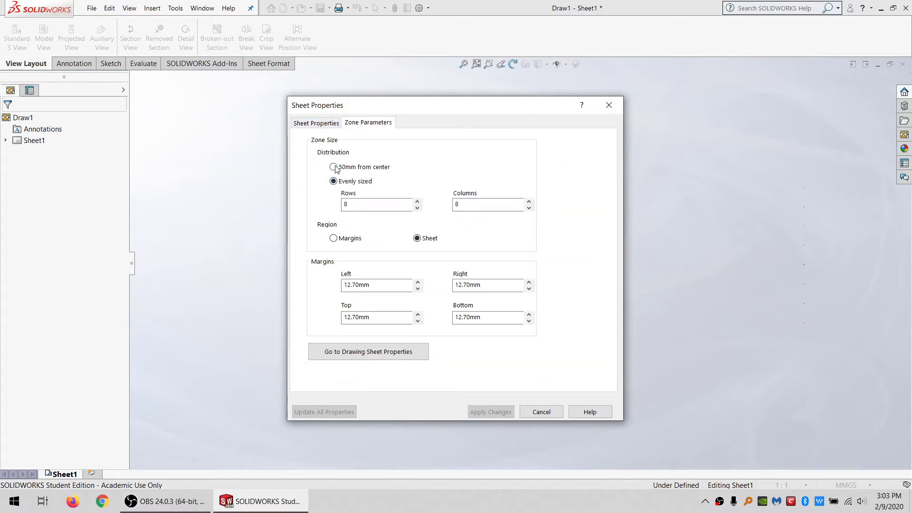
{"action": "double_click", "coordinate": [363, 205]}
{"action": "type", "text": "1"}
{"action": "double_click", "coordinate": [466, 208]}
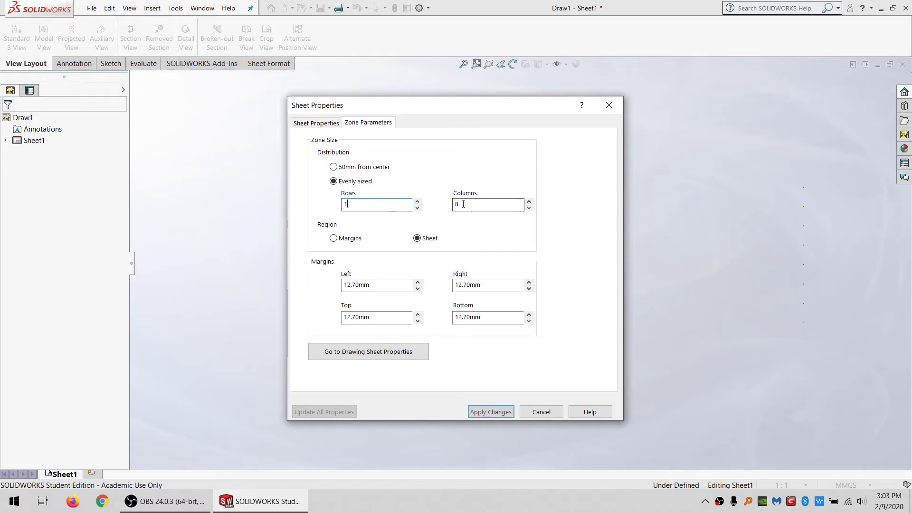
{"action": "type", "text": "1"}
Set the left, right, bottom and top zone margins to 0 mm and apply the changes.
{"action": "double_click", "coordinate": [366, 284]}
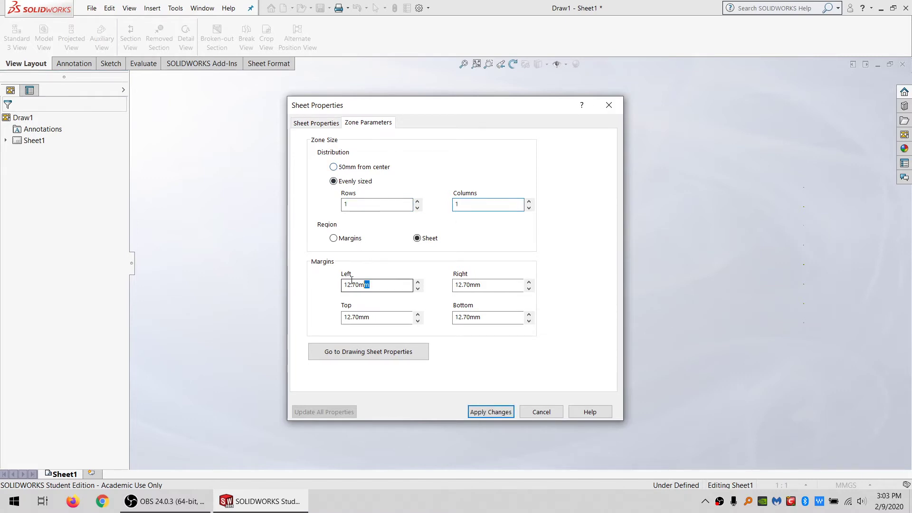
{"action": "type", "text": "0"}
{"action": "double_click", "coordinate": [489, 285]}
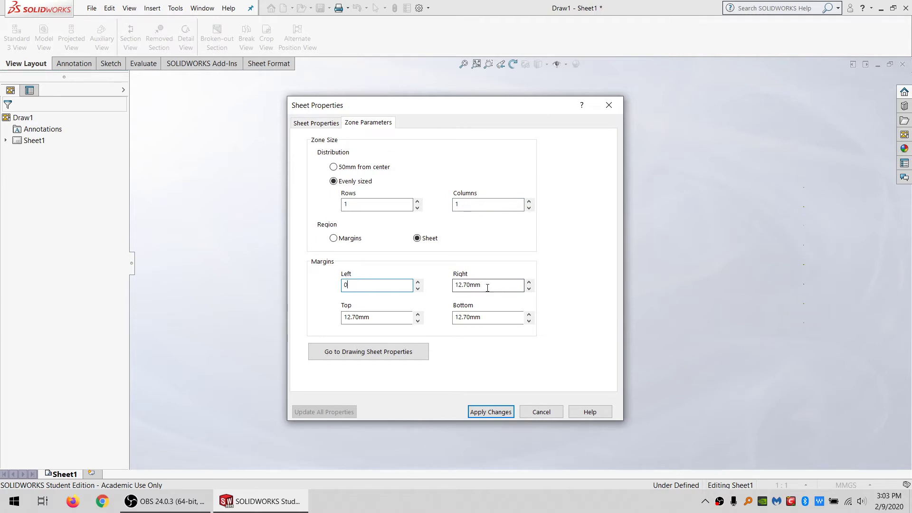
{"action": "type", "text": "0"}
{"action": "double_click", "coordinate": [475, 317]}
{"action": "type", "text": "0"}
{"action": "double_click", "coordinate": [356, 317]}
{"action": "type", "text": "0"}
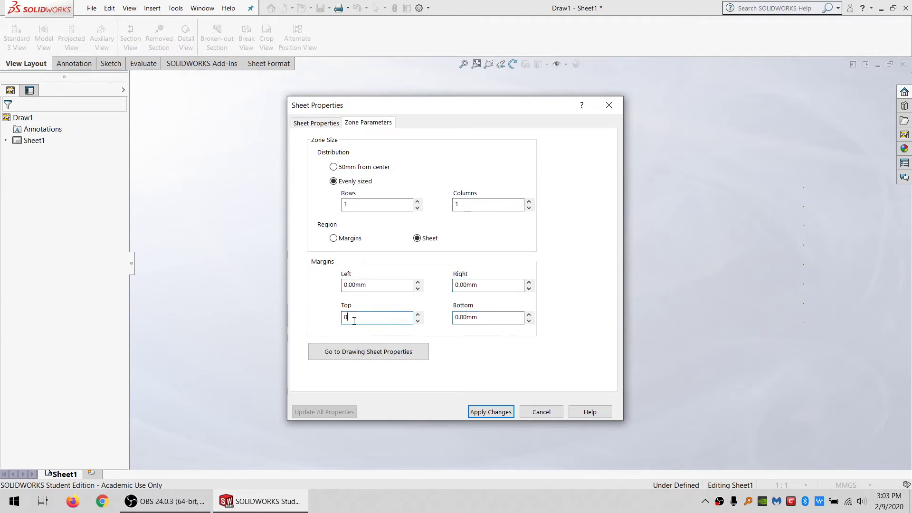
{"action": "left_click", "coordinate": [497, 412]}
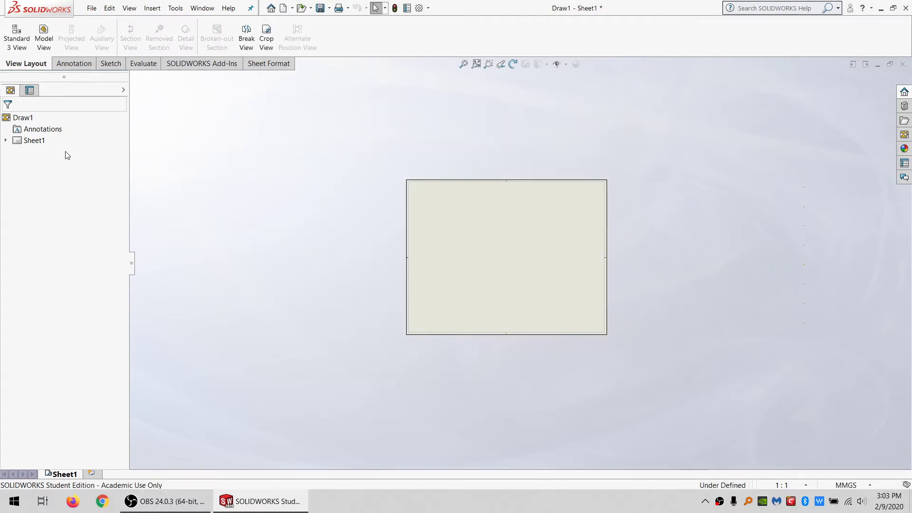
Switch Sheet1 to a custom sheet size with a width of 700 mm and a height of 500 mm.
{"action": "right_click", "coordinate": [29, 143]}
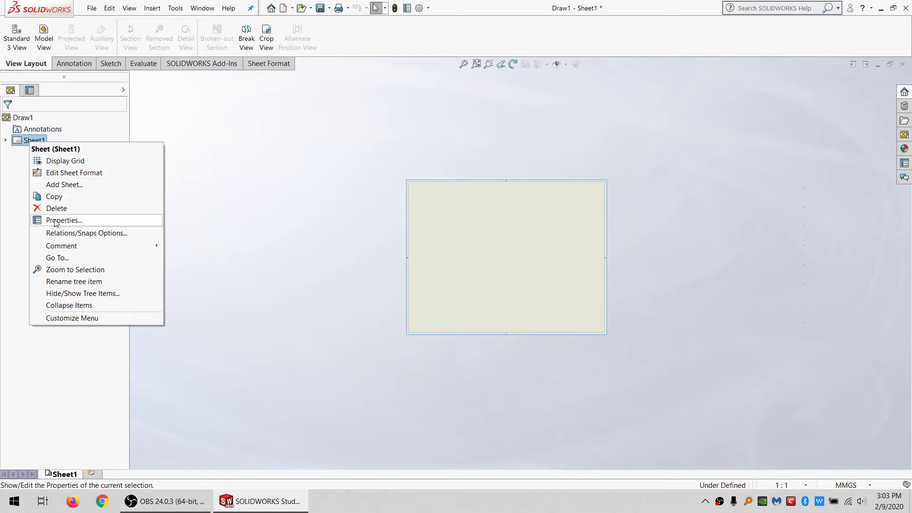
{"action": "right_click", "coordinate": [20, 118]}
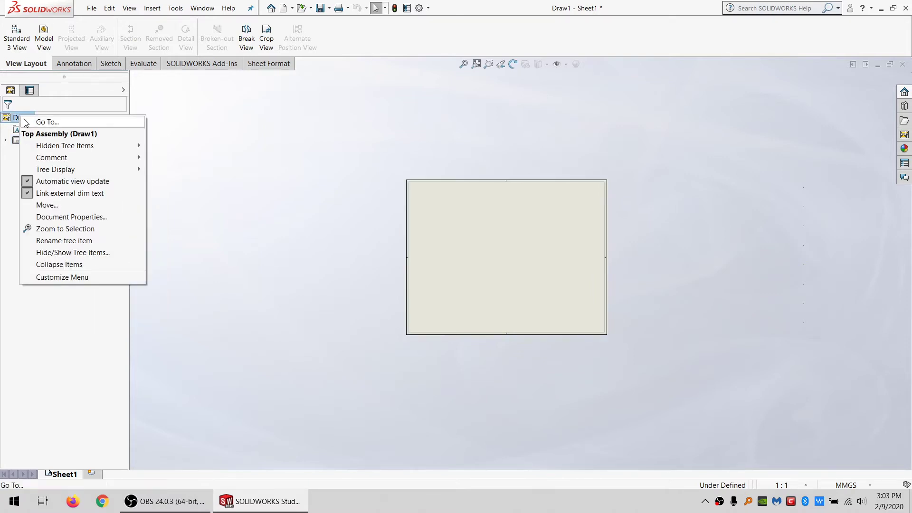
{"action": "left_click", "coordinate": [17, 141]}
{"action": "right_click", "coordinate": [17, 141]}
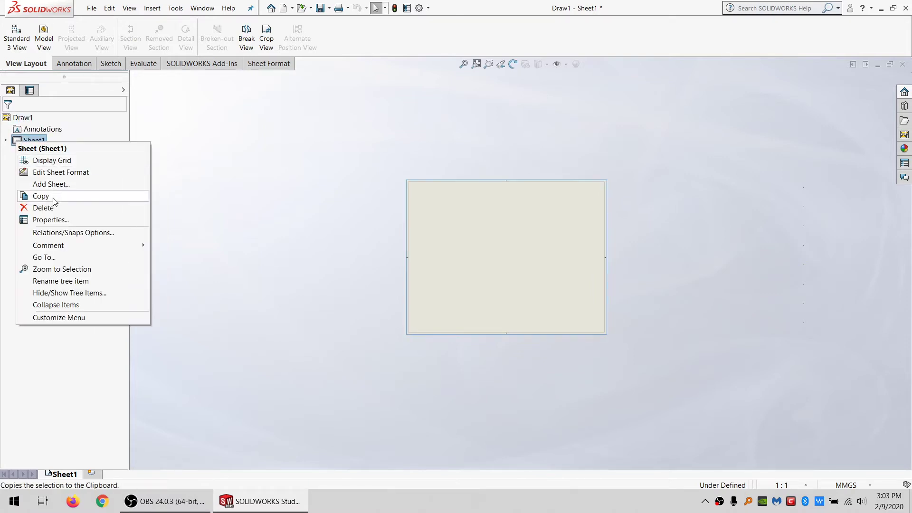
{"action": "left_click", "coordinate": [48, 218]}
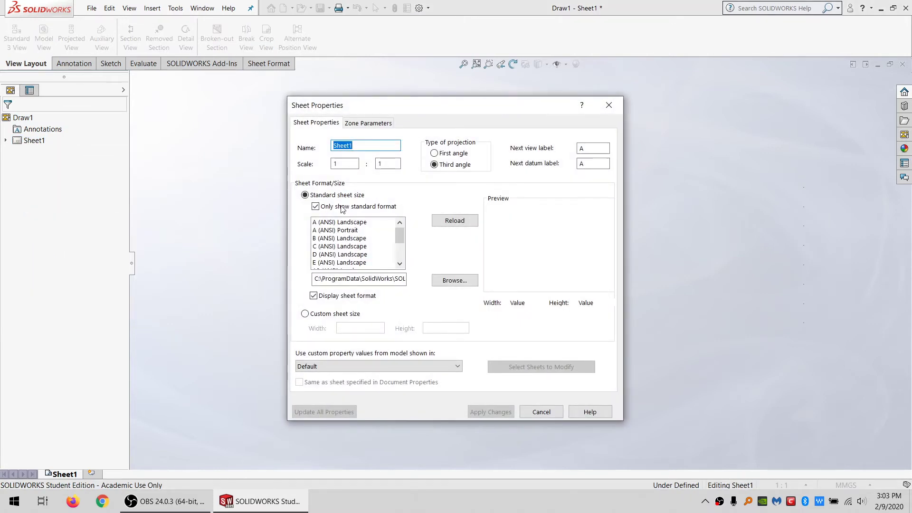
{"action": "left_click", "coordinate": [325, 314]}
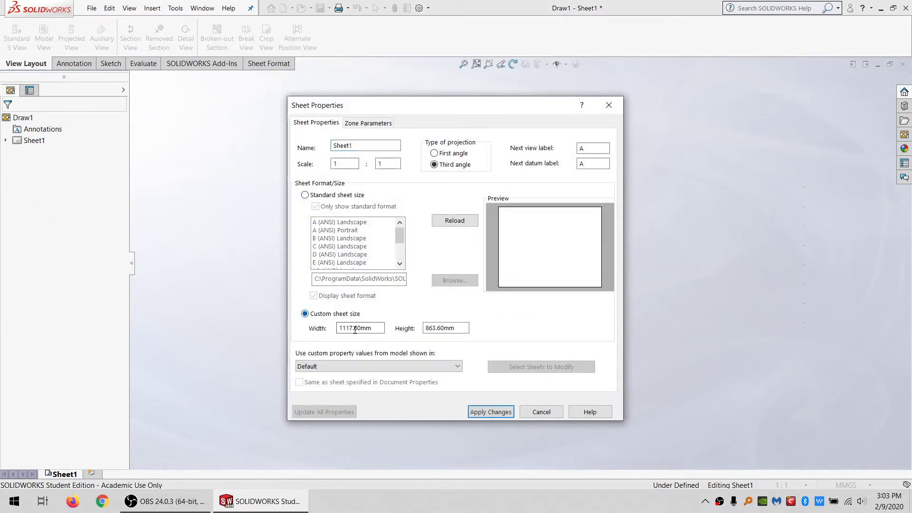
{"action": "key", "text": "Tab"}
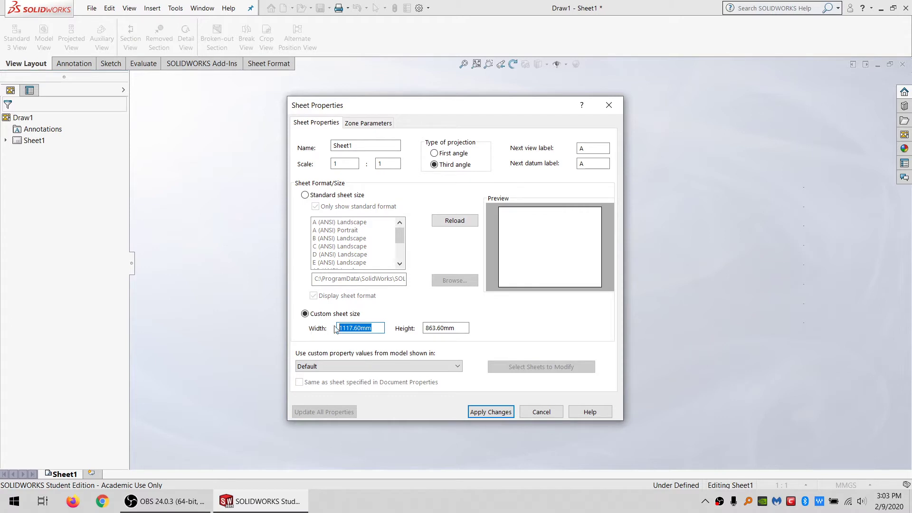
{"action": "type", "text": "700"}
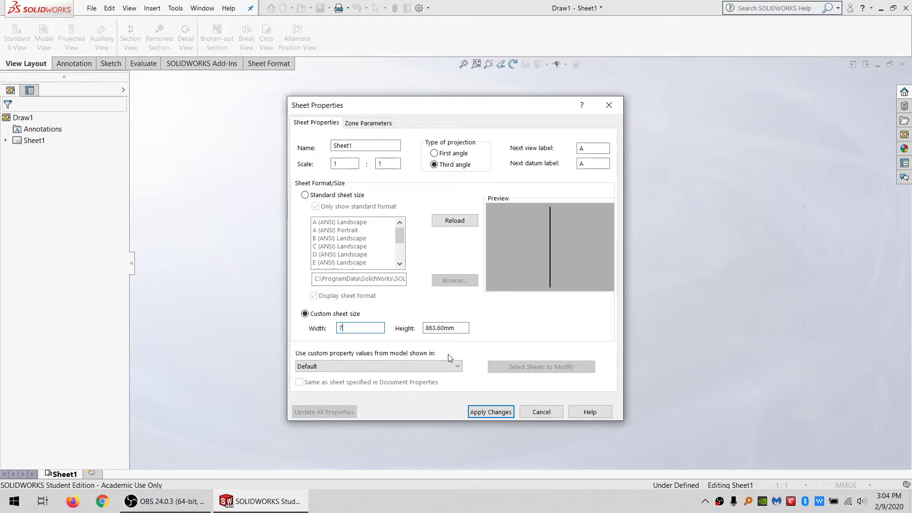
{"action": "key", "text": "Tab"}
{"action": "type", "text": "500"}
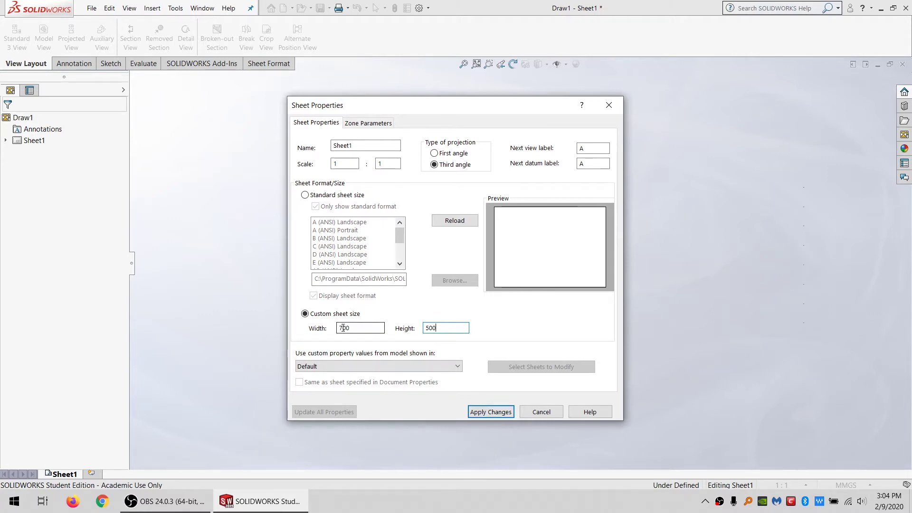
Enlarge the custom sheet size to 720 by 520 mm and apply it, deleting the modified format notes.
{"action": "left_click_drag", "start_coordinate": [343, 327], "coordinate": [372, 328]}
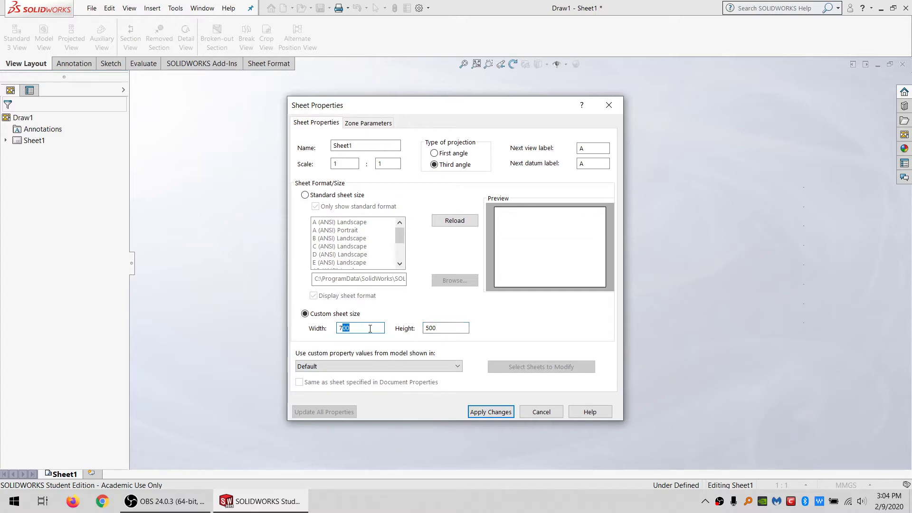
{"action": "type", "text": "20"}
{"action": "left_click_drag", "start_coordinate": [429, 328], "coordinate": [449, 327]}
{"action": "type", "text": "20"}
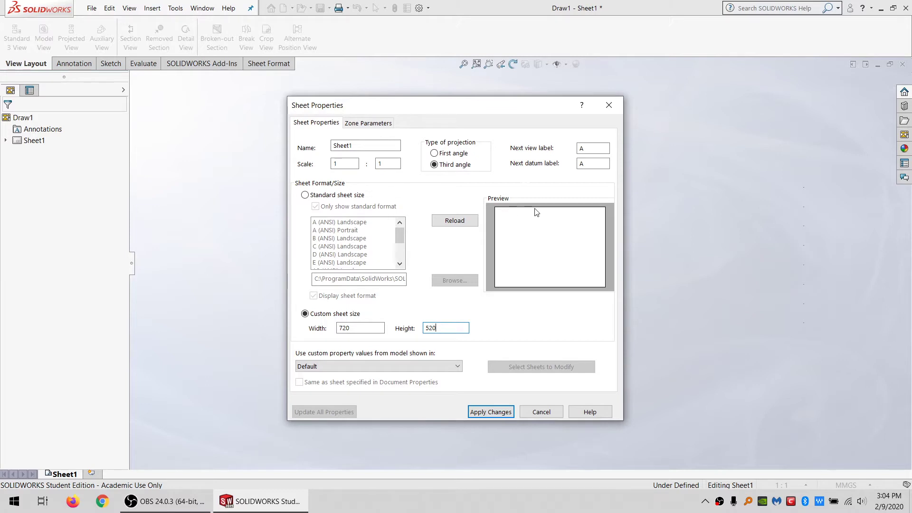
{"action": "left_click", "coordinate": [481, 412]}
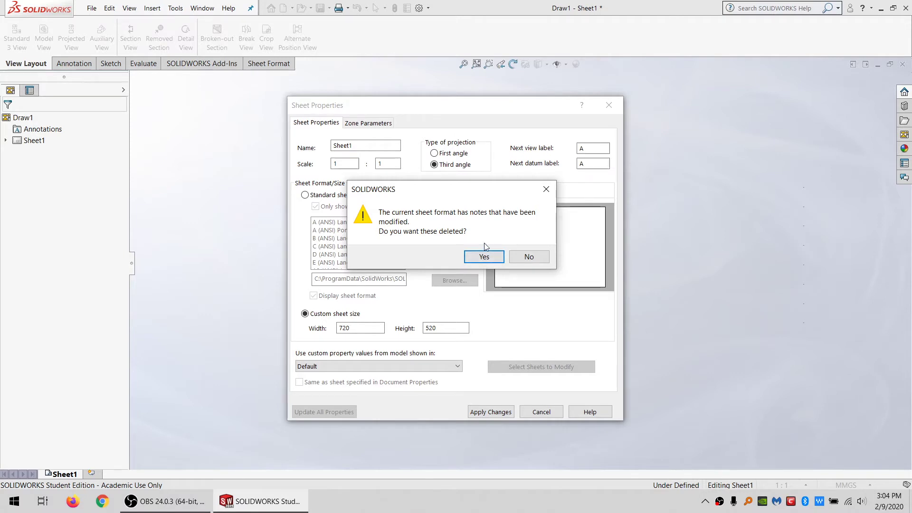
{"action": "left_click", "coordinate": [482, 255]}
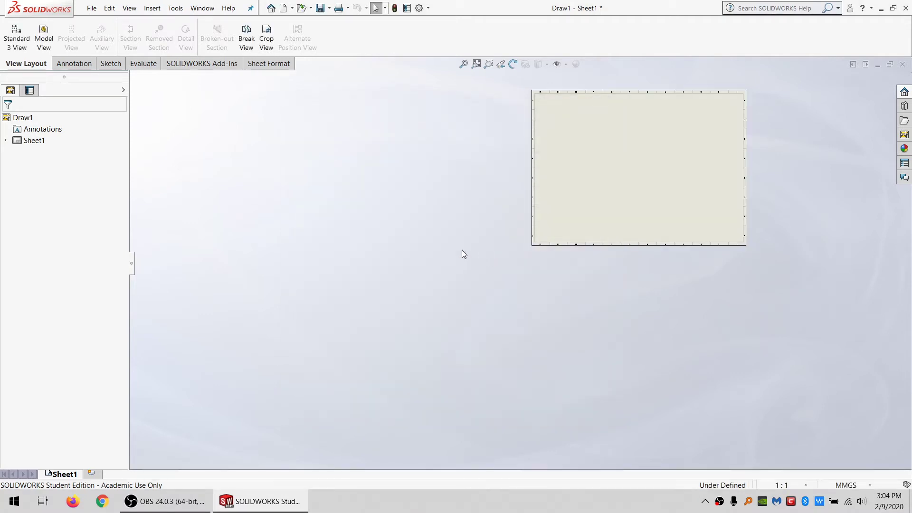
Save the sheet format as LASER_CUTTER_BED in the sheetformat folder.
{"action": "left_click", "coordinate": [92, 8]}
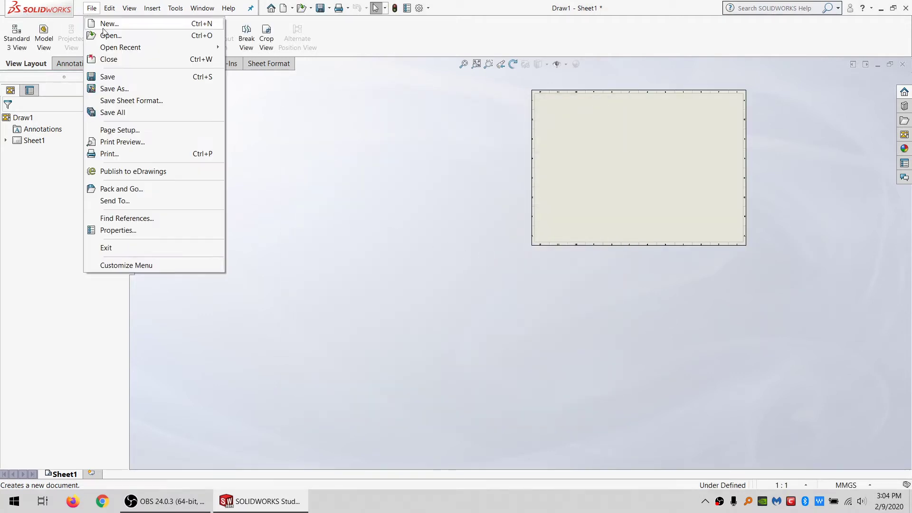
{"action": "left_click", "coordinate": [134, 101]}
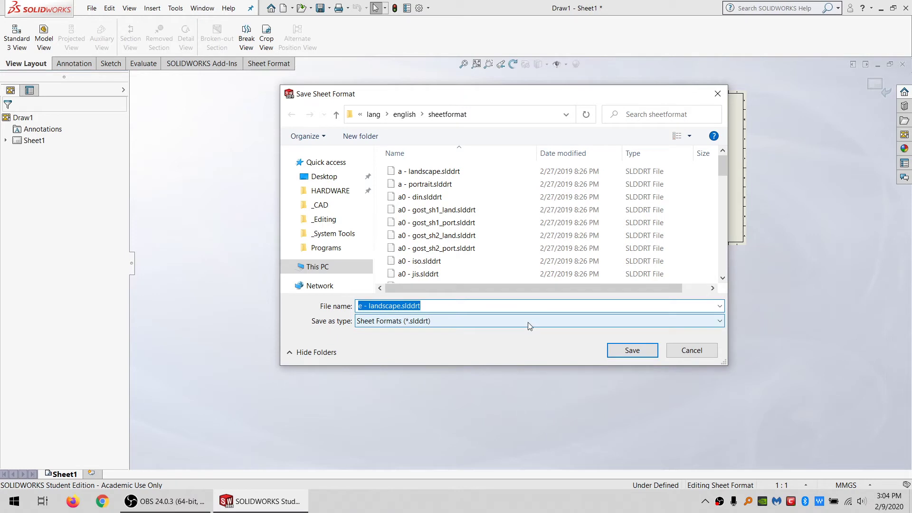
{"action": "type", "text": "LASER_CUTTER_BED"}
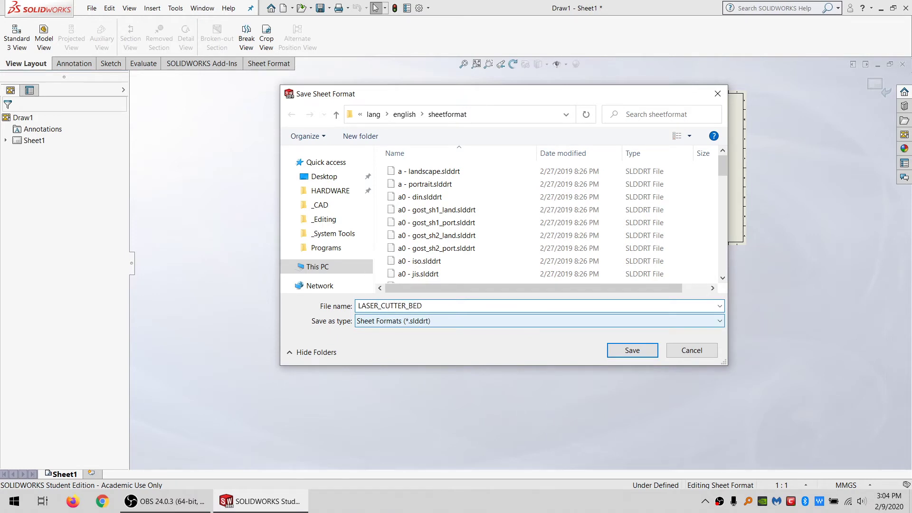
{"action": "key", "text": "Return"}
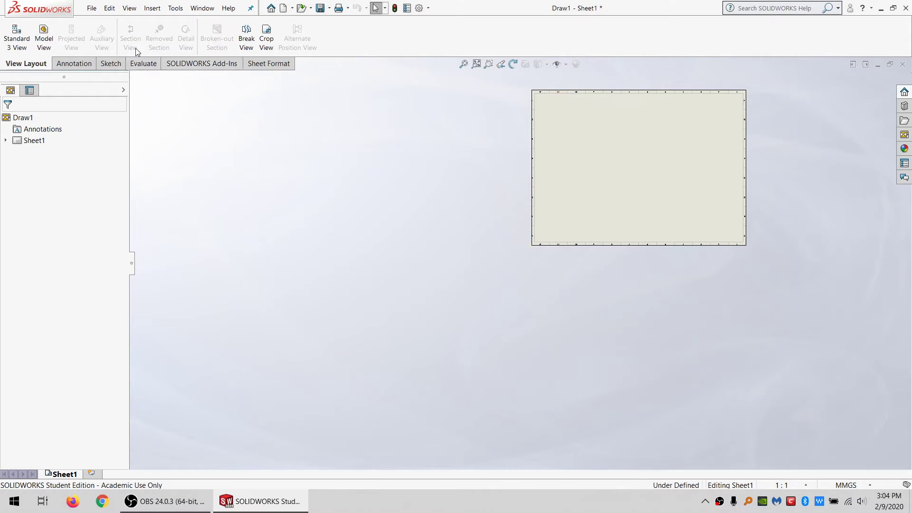
{"action": "key", "text": "f"}
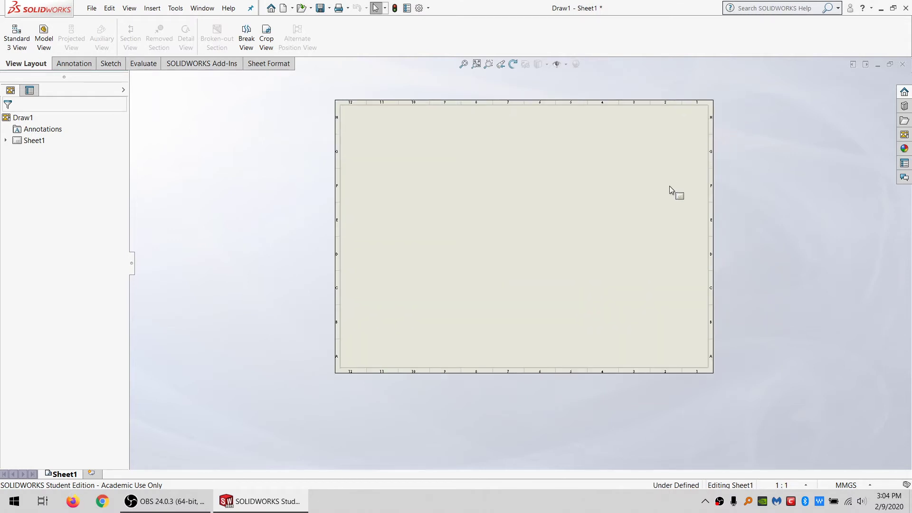
{"action": "right_click", "coordinate": [34, 143]}
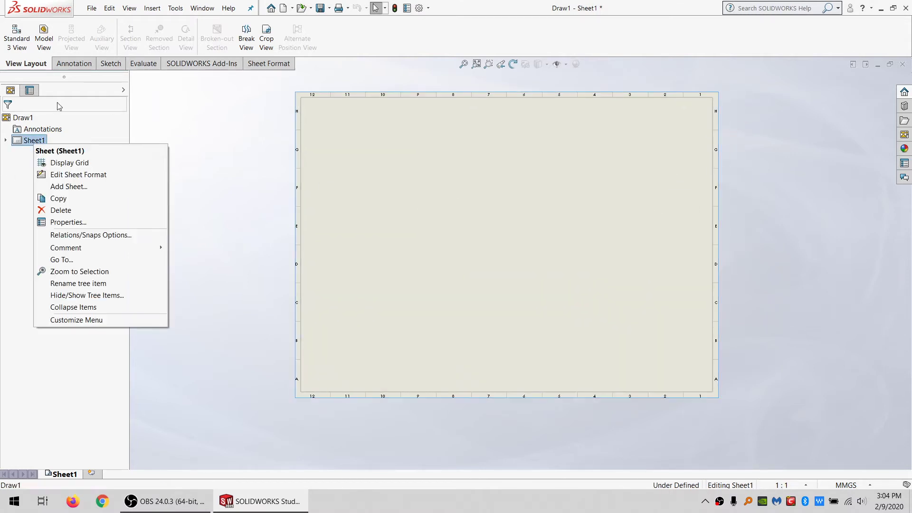
{"action": "left_click", "coordinate": [85, 175]}
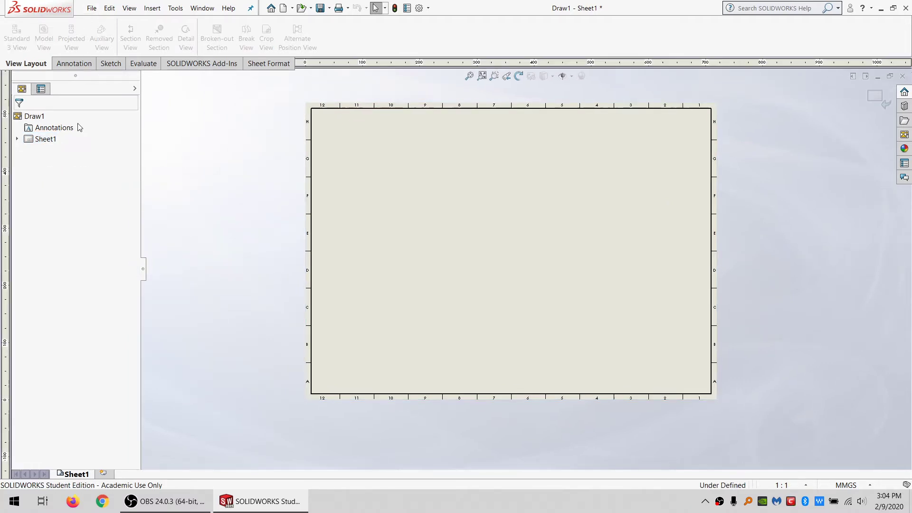
{"action": "left_click", "coordinate": [885, 104]}
Reduce the zones of the custom-size sheet to 1 row and 1 column and apply the changes.
{"action": "right_click", "coordinate": [41, 143]}
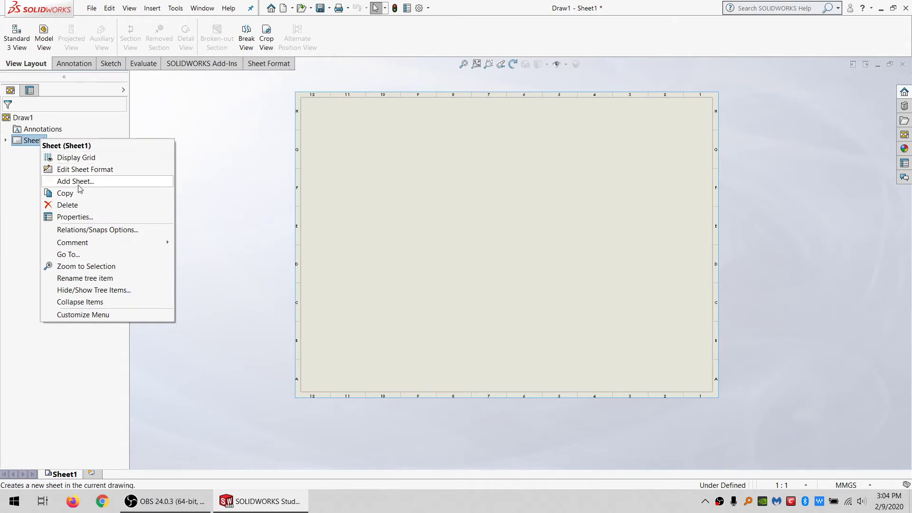
{"action": "left_click", "coordinate": [73, 217]}
{"action": "left_click", "coordinate": [363, 124]}
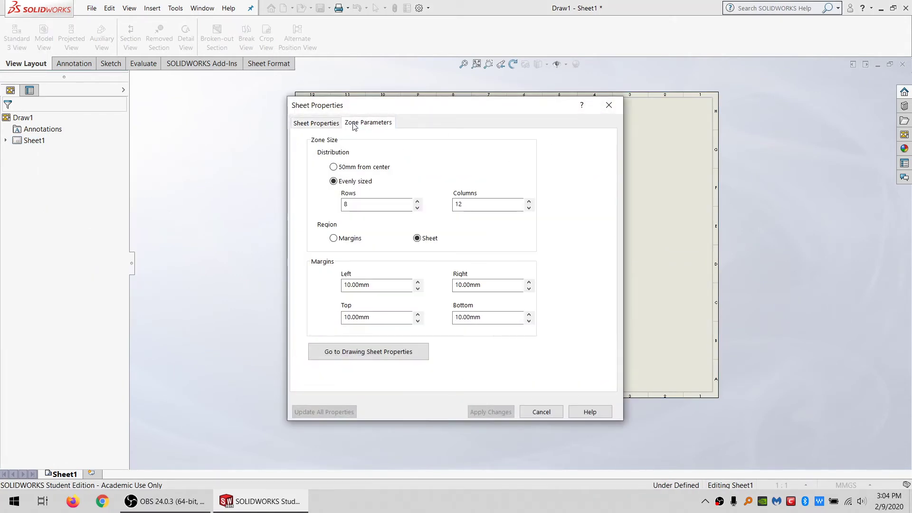
{"action": "double_click", "coordinate": [351, 204]}
{"action": "type", "text": "1"}
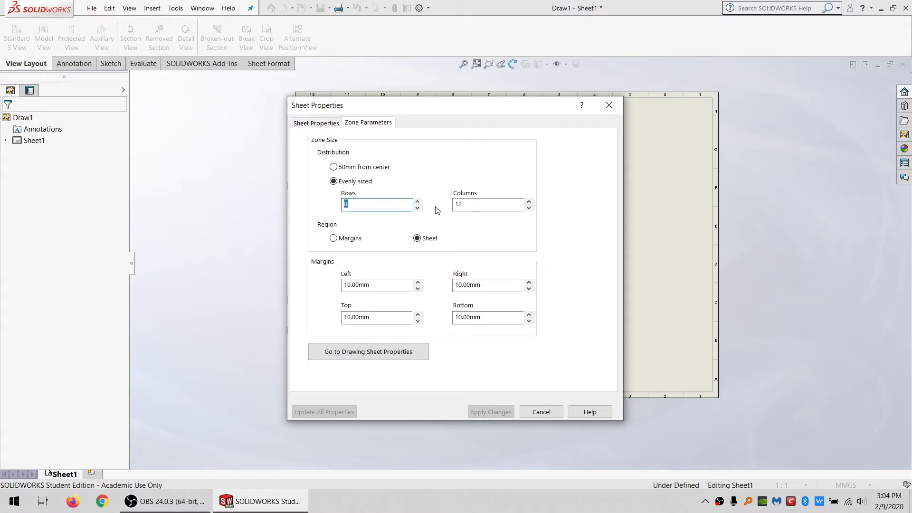
{"action": "key", "text": "Tab"}
{"action": "type", "text": "1"}
{"action": "left_click", "coordinate": [497, 411]}
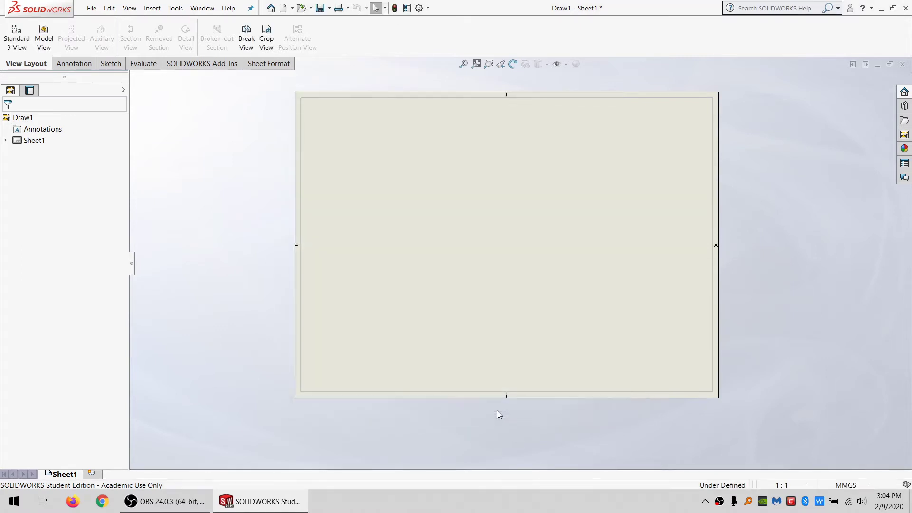
Save the sheet format over the existing LASER_CUTTER_BED.slddrt file in the sheetformat folder.
{"action": "left_click", "coordinate": [92, 8]}
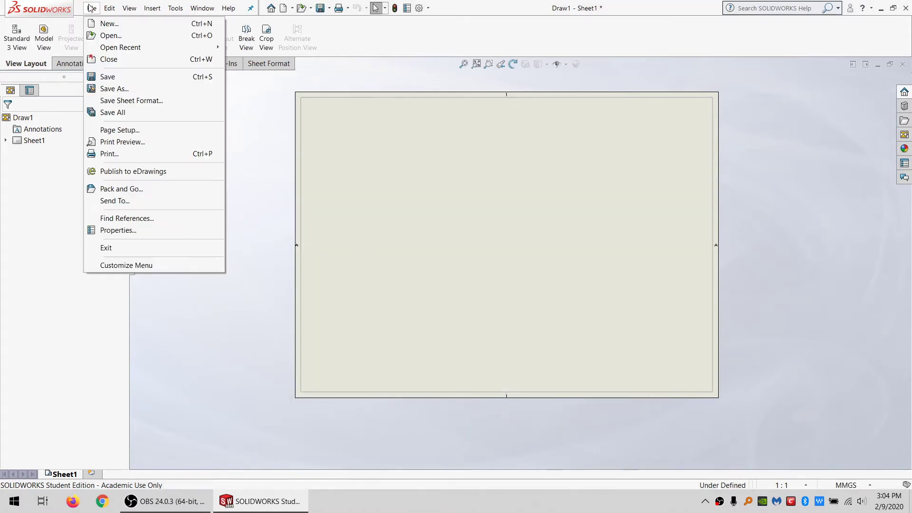
{"action": "left_click", "coordinate": [107, 101]}
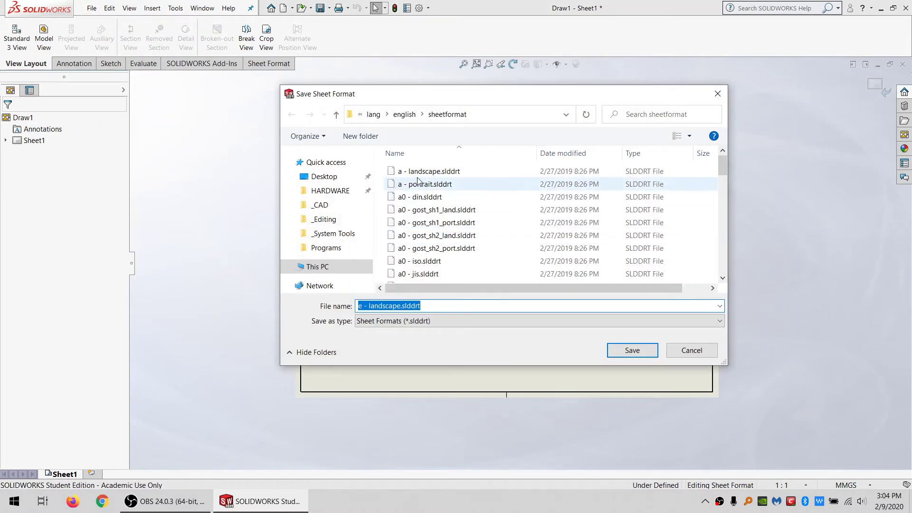
{"action": "scroll", "coordinate": [417, 203], "scroll_direction": "down", "scroll_amount": 3}
{"action": "scroll", "coordinate": [417, 204], "scroll_direction": "down", "scroll_amount": 7}
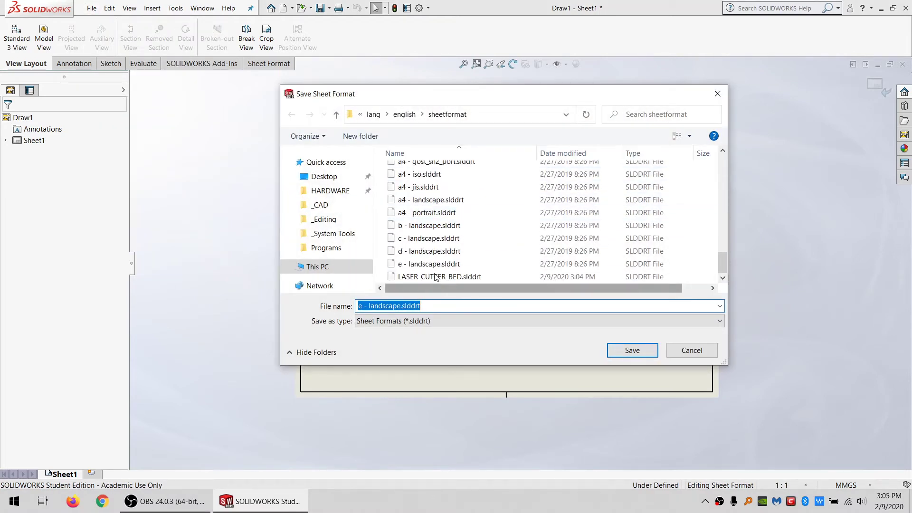
{"action": "left_click", "coordinate": [436, 277]}
{"action": "left_click", "coordinate": [632, 350]}
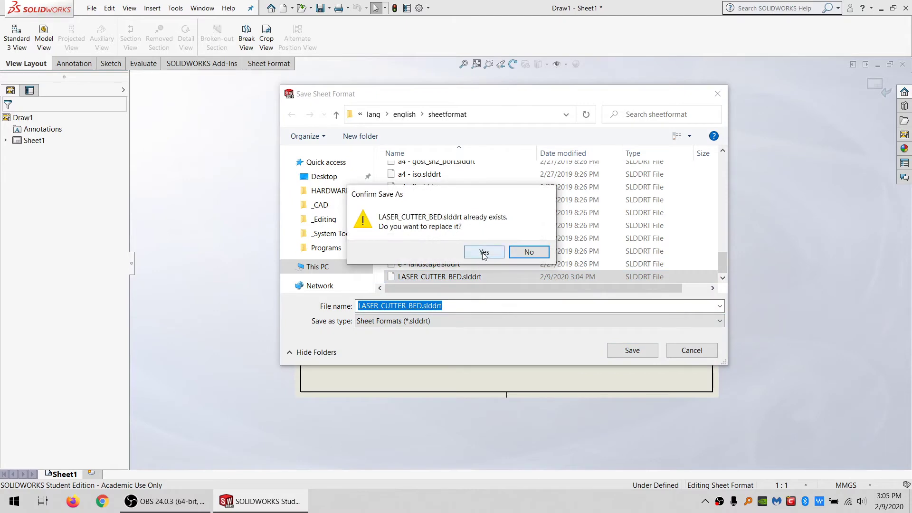
{"action": "left_click", "coordinate": [483, 252]}
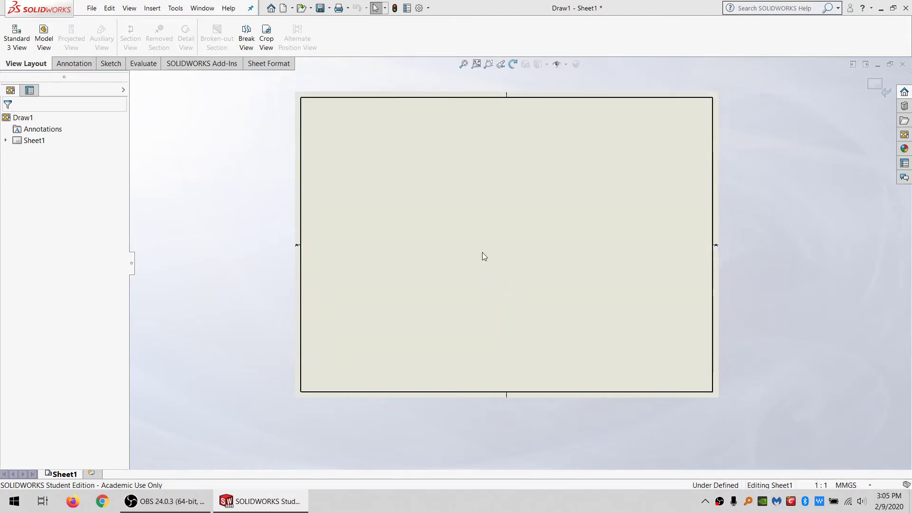
Save the drawing as a Drawing Templates file, replacing Drawing.drwdot in the templates folder.
{"action": "left_click", "coordinate": [91, 9]}
{"action": "left_click", "coordinate": [113, 87]}
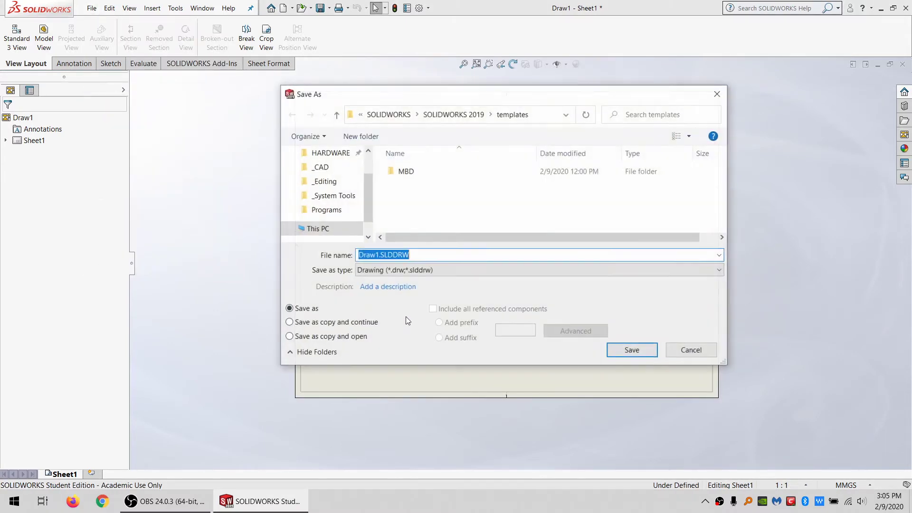
{"action": "left_click", "coordinate": [403, 270]}
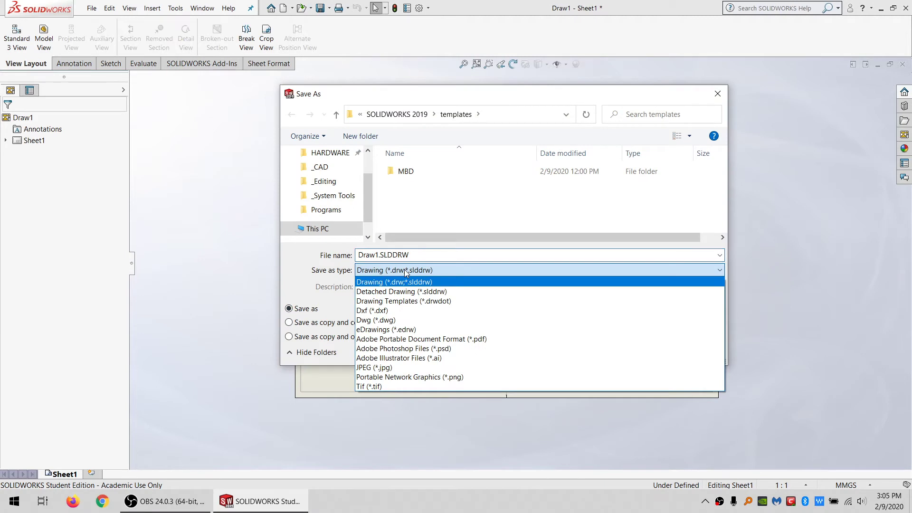
{"action": "left_click", "coordinate": [402, 301]}
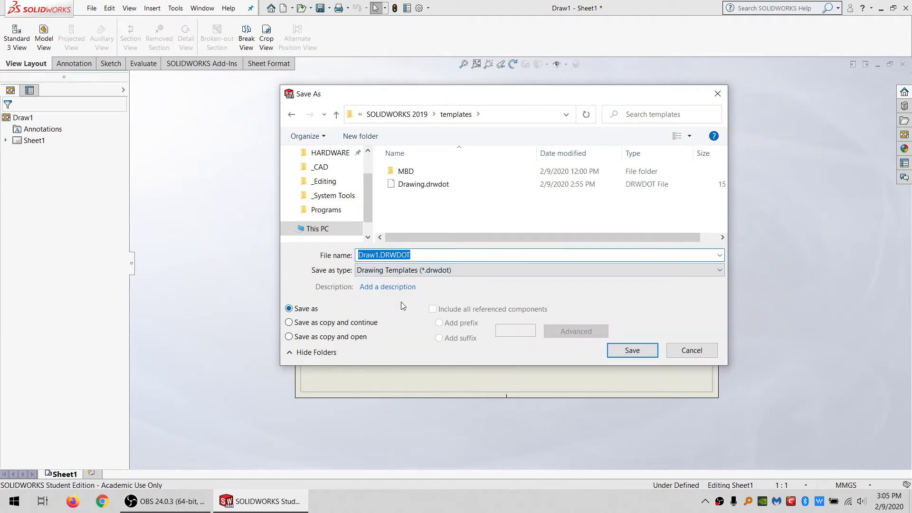
{"action": "left_click", "coordinate": [406, 185]}
{"action": "left_click", "coordinate": [634, 351]}
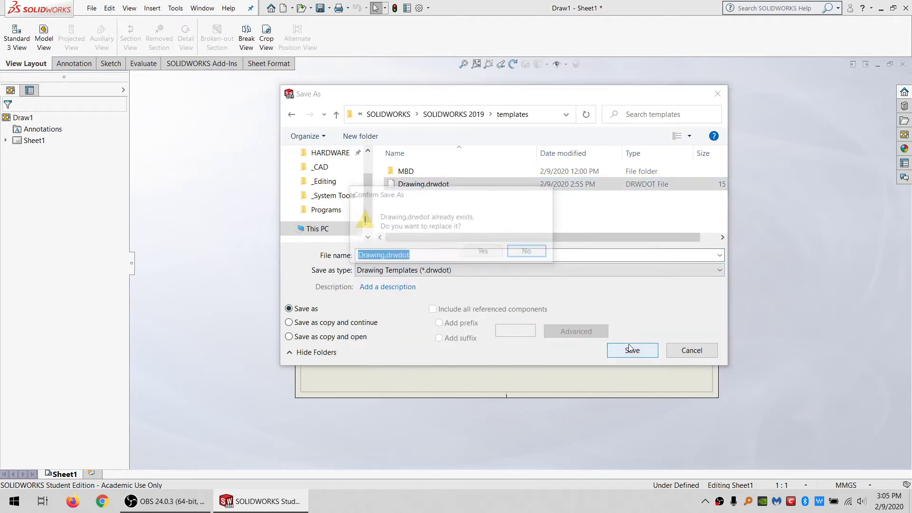
{"action": "left_click", "coordinate": [484, 252]}
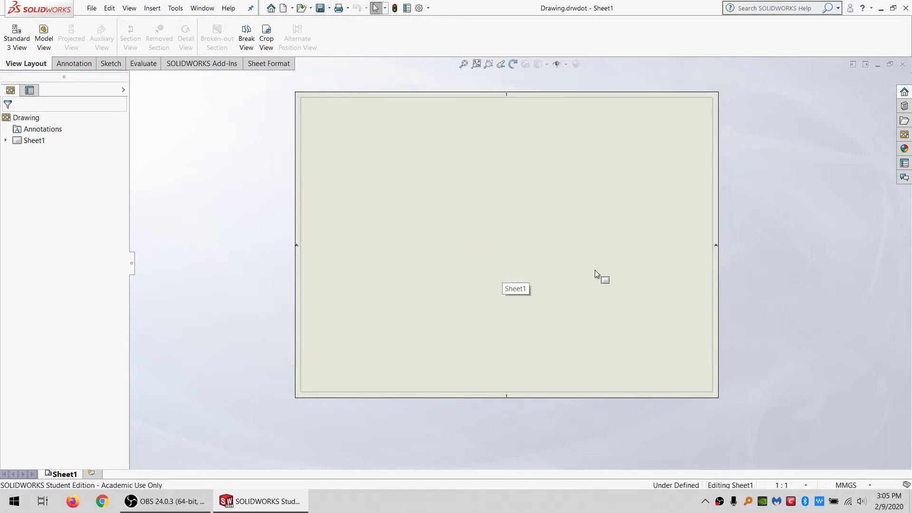
Close the open drawing, assembly and part templates and create a new part document.
{"action": "left_click", "coordinate": [902, 64]}
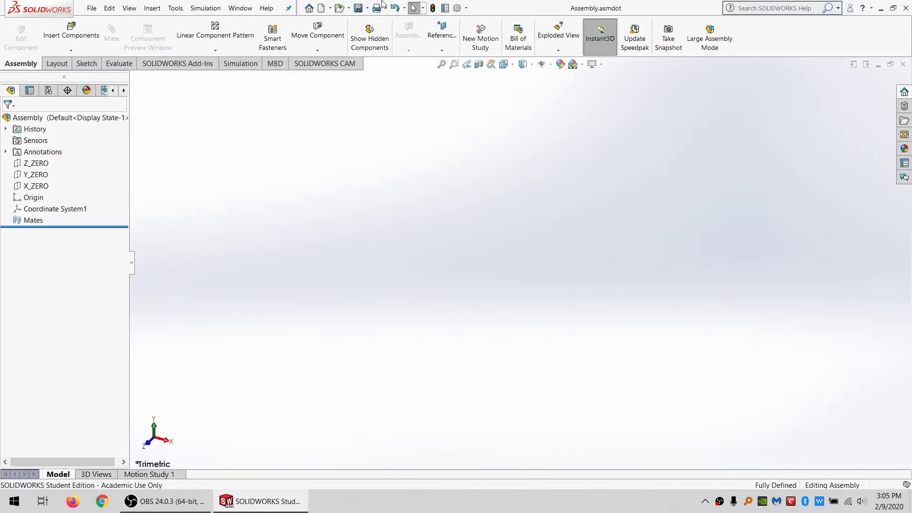
{"action": "left_click", "coordinate": [903, 64]}
{"action": "left_click", "coordinate": [902, 64]}
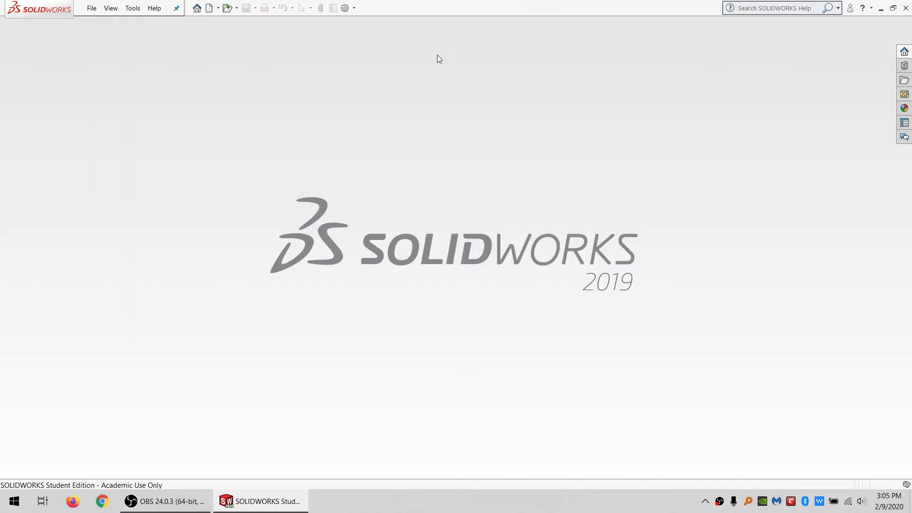
{"action": "left_click", "coordinate": [208, 8]}
{"action": "left_click", "coordinate": [220, 213]}
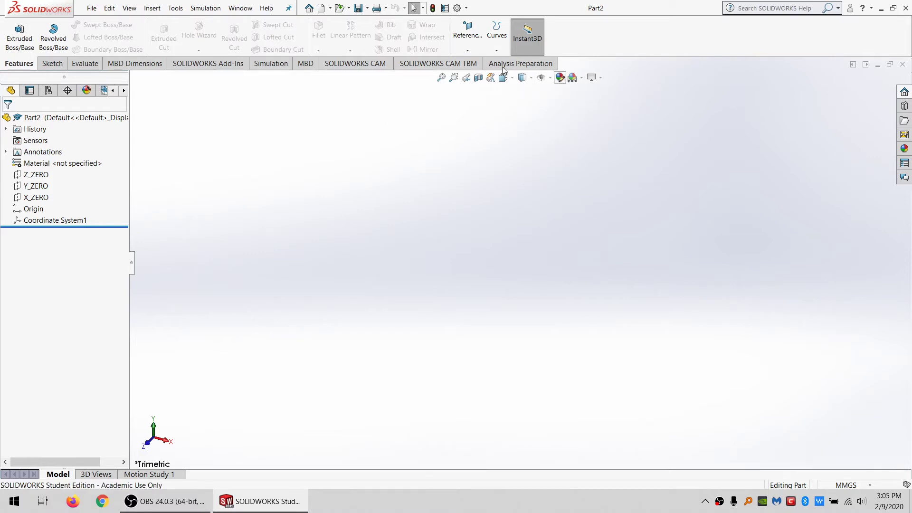
Create a new drawing to check the drawing template, cancel its Model View command and close the drawing.
{"action": "left_click", "coordinate": [321, 8]}
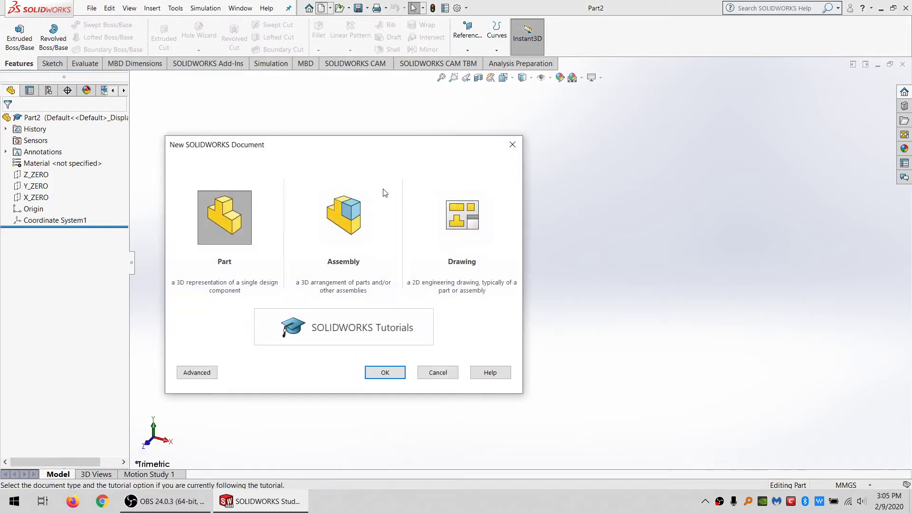
{"action": "double_click", "coordinate": [441, 231]}
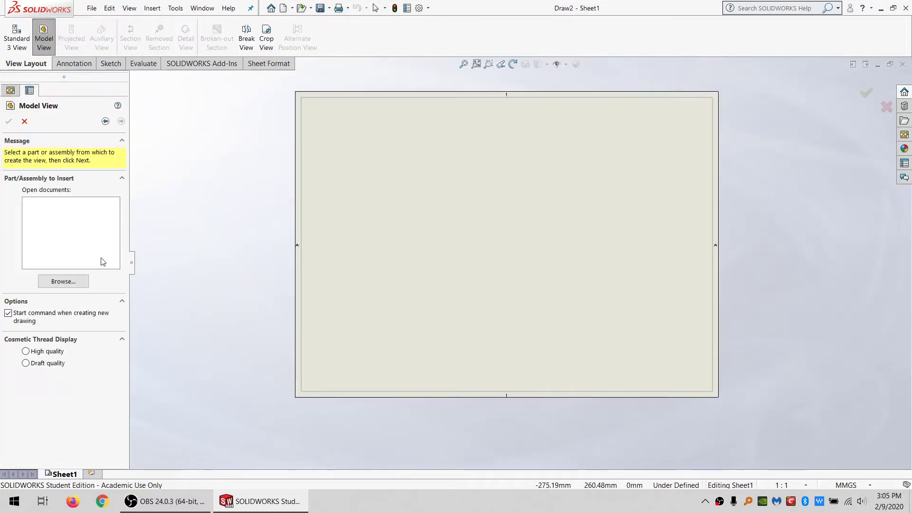
{"action": "left_click", "coordinate": [24, 122]}
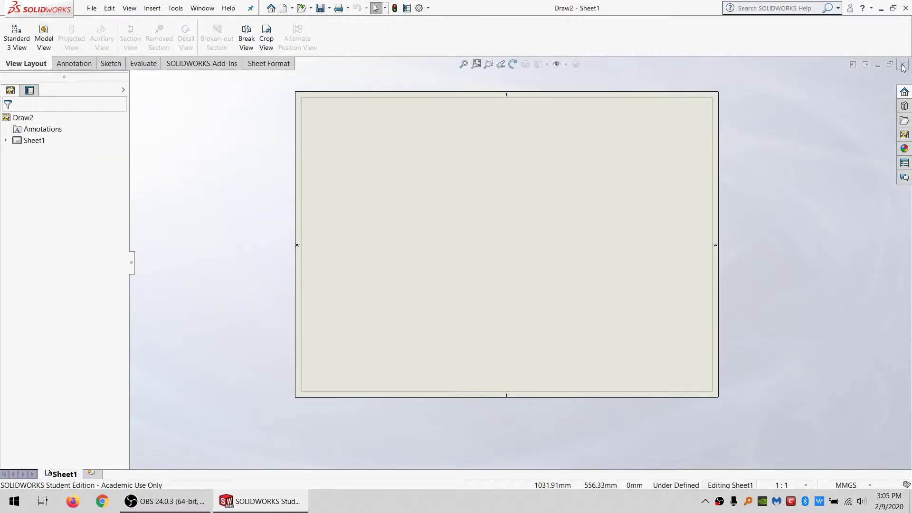
{"action": "left_click", "coordinate": [902, 65]}
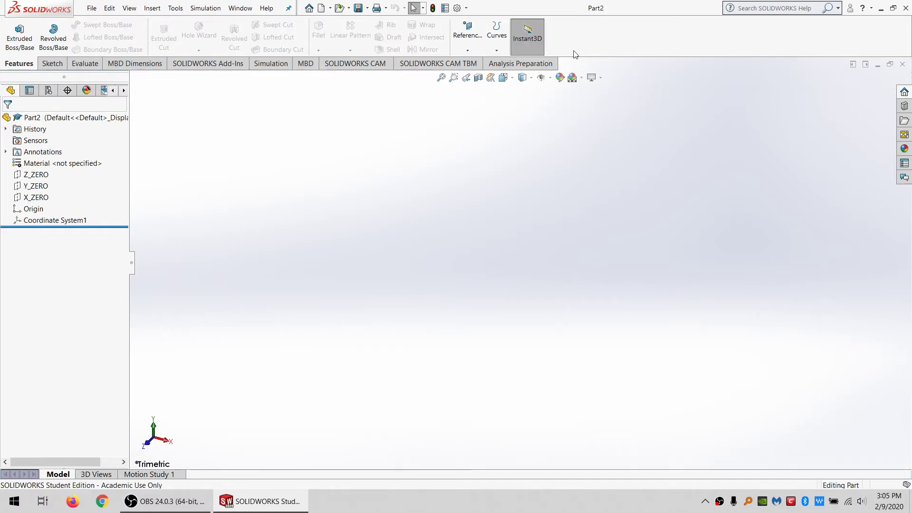
Open the General system options and review the choices for when a rebuild error occurs.
{"action": "left_click", "coordinate": [455, 8]}
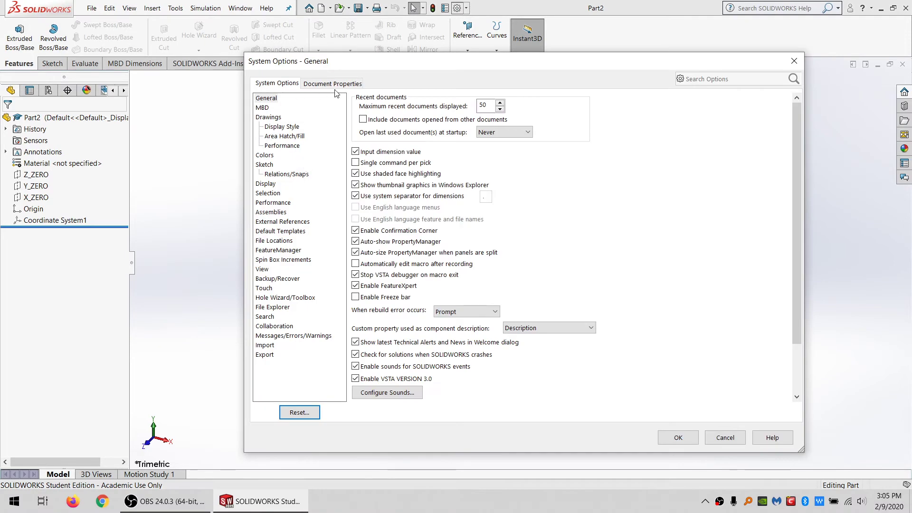
{"action": "left_click", "coordinate": [312, 84]}
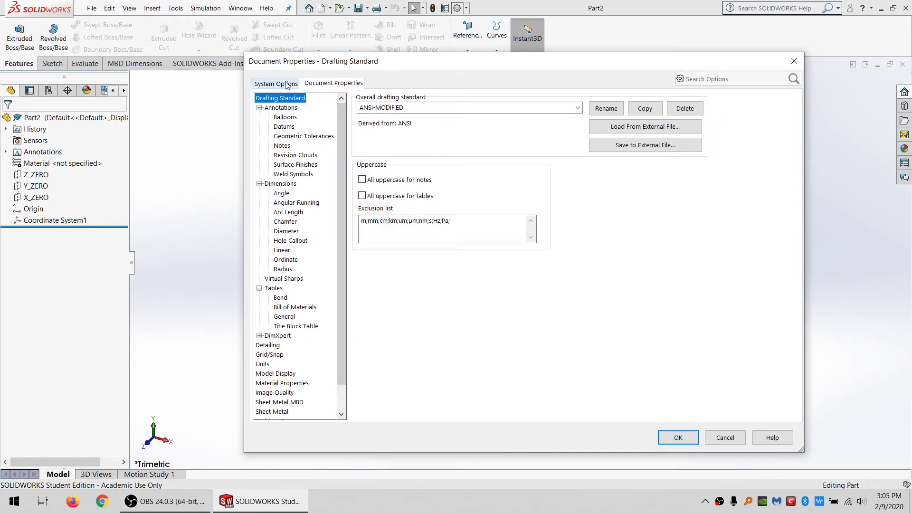
{"action": "left_click", "coordinate": [288, 85]}
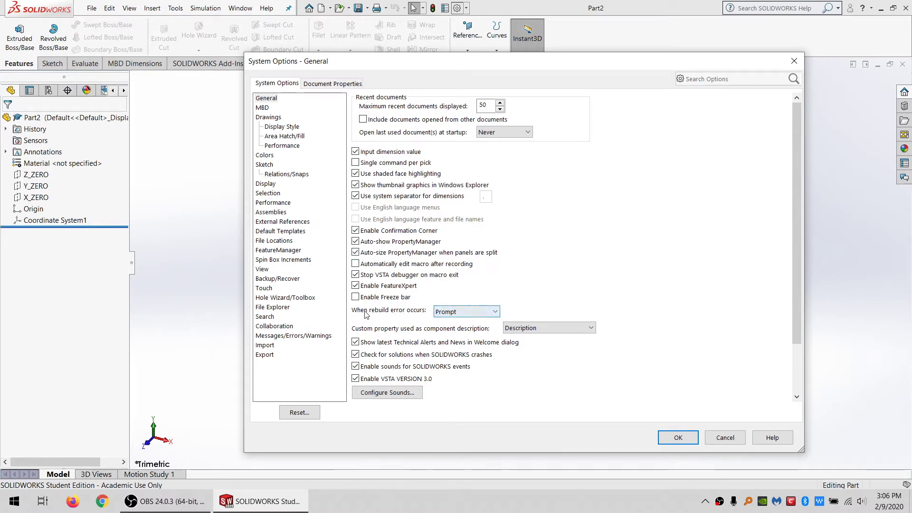
{"action": "left_click", "coordinate": [497, 313]}
{"action": "left_click", "coordinate": [497, 312]}
{"action": "left_click", "coordinate": [496, 312]}
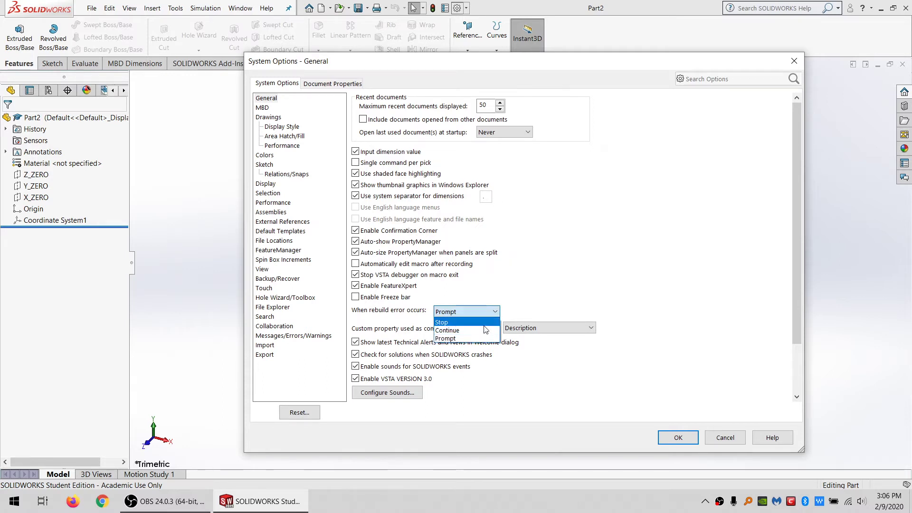
{"action": "left_click", "coordinate": [499, 308]}
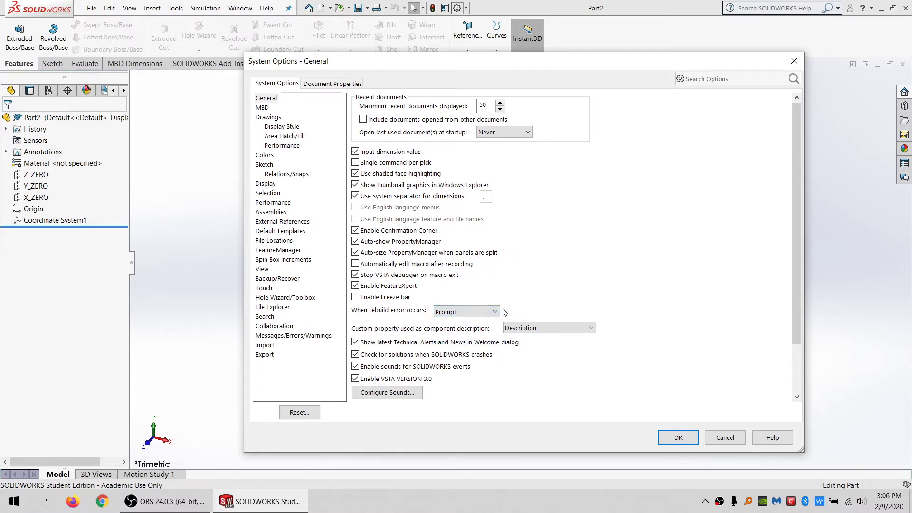
Turn off technical alerts and news, the check for crash solutions and event sounds in the General system options.
{"action": "left_click", "coordinate": [793, 360]}
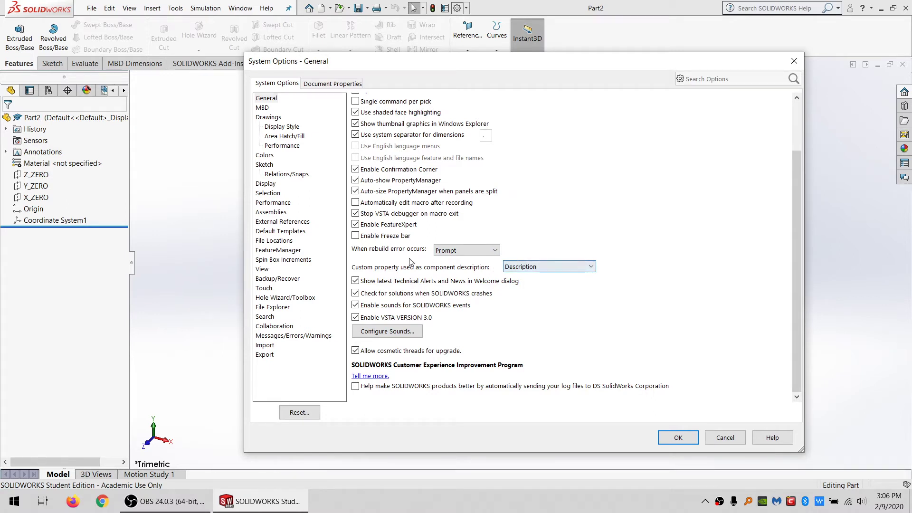
{"action": "left_click", "coordinate": [382, 284]}
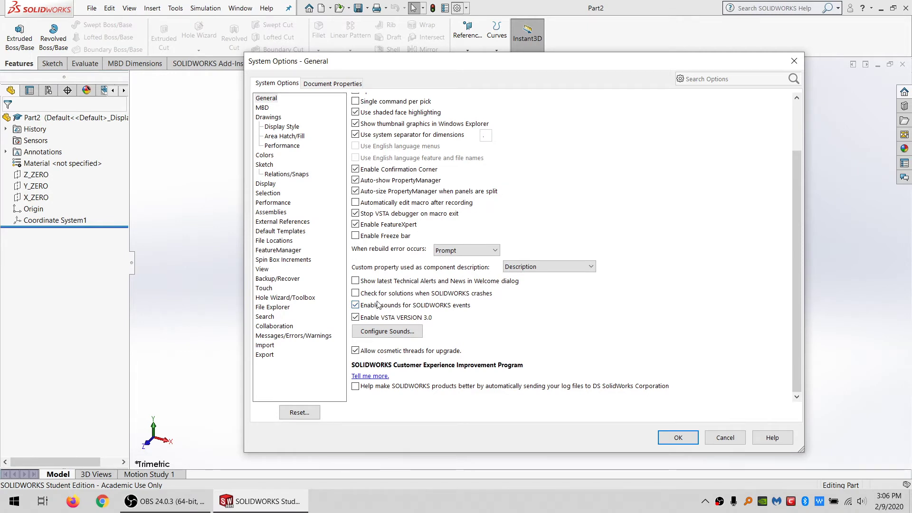
{"action": "left_click", "coordinate": [399, 331]}
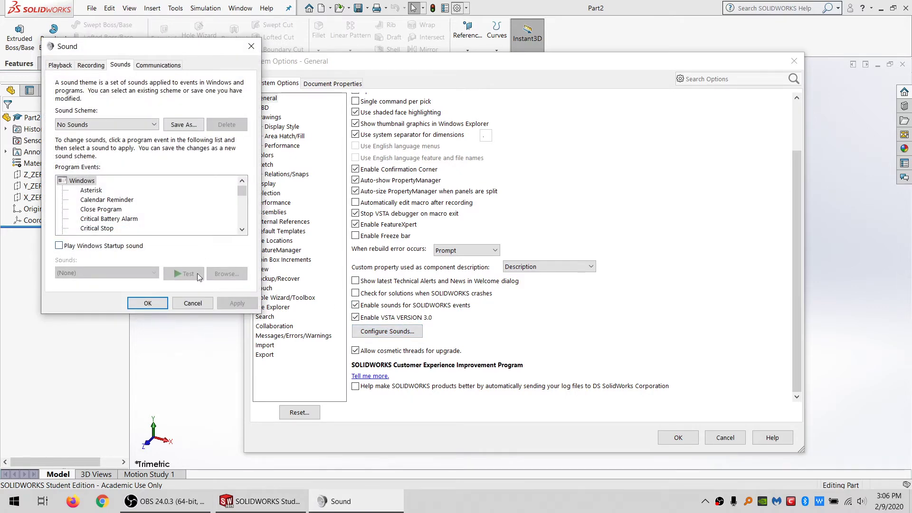
{"action": "left_click", "coordinate": [193, 303]}
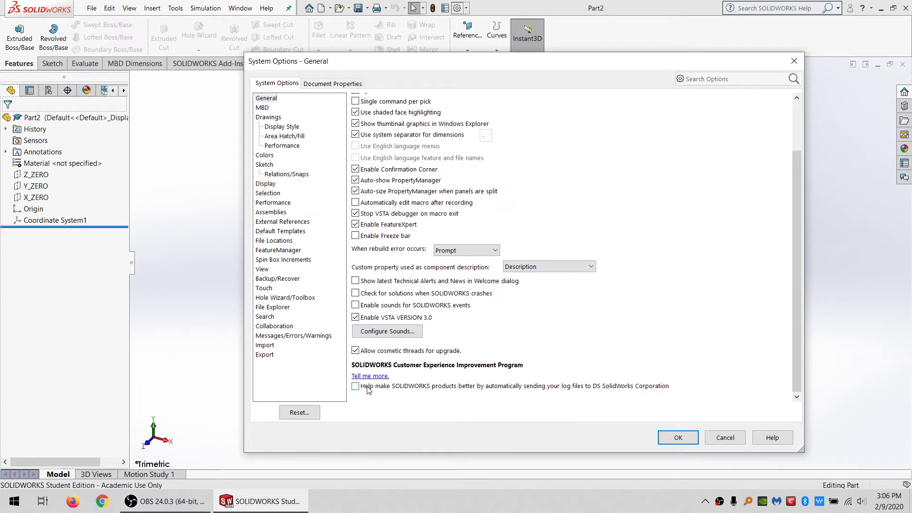
Disable automatic scaling of new drawing views and set the edge quality for shaded edge views to High quality.
{"action": "left_click", "coordinate": [262, 107]}
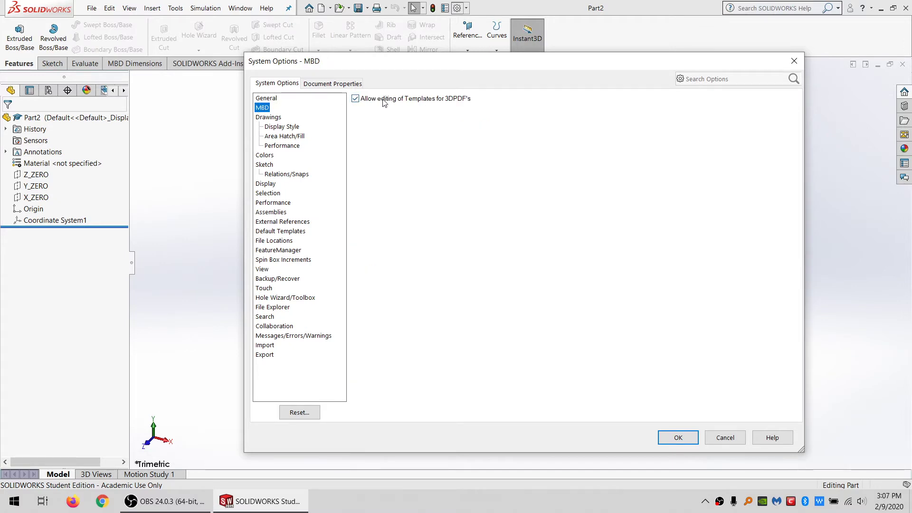
{"action": "left_click", "coordinate": [269, 118]}
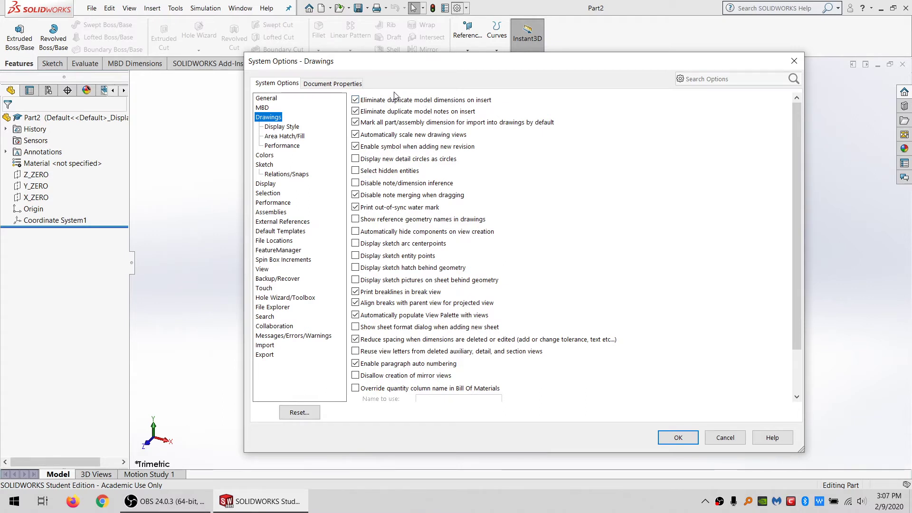
{"action": "left_click", "coordinate": [381, 136]}
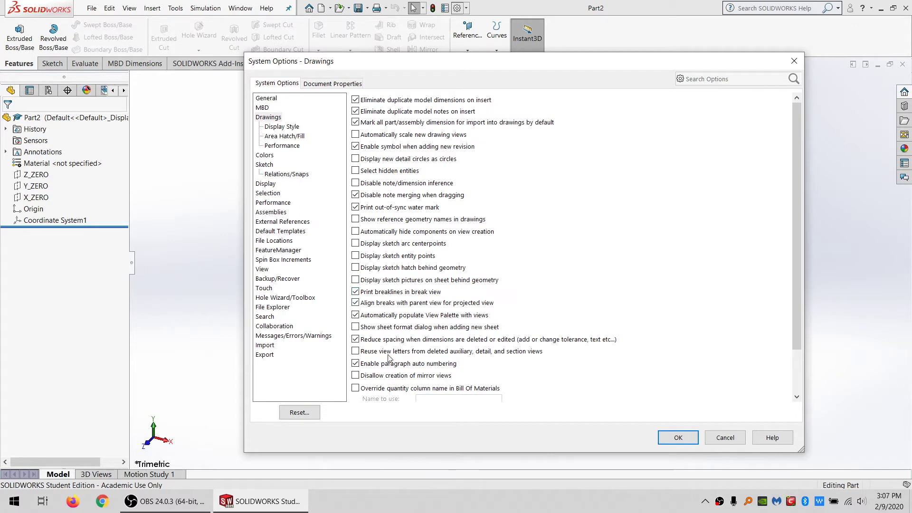
{"action": "scroll", "coordinate": [798, 384], "scroll_direction": "down", "scroll_amount": 3}
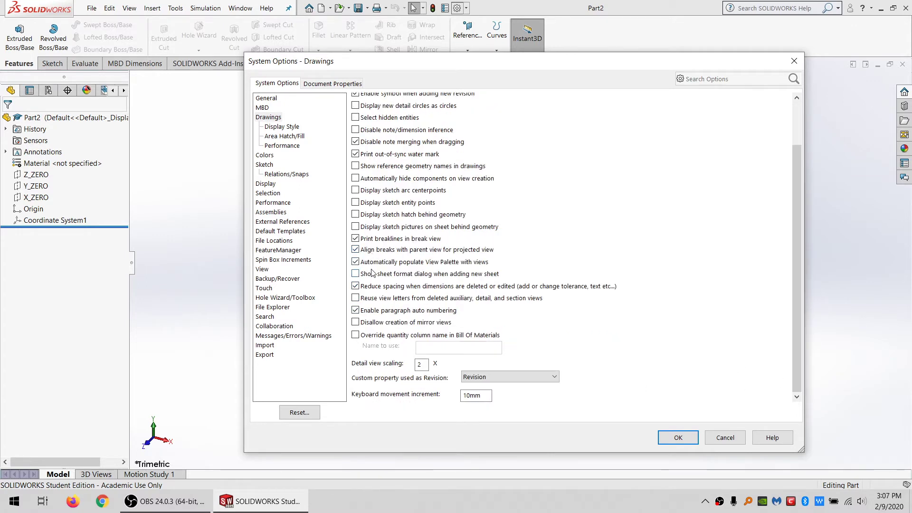
{"action": "left_click", "coordinate": [282, 127]}
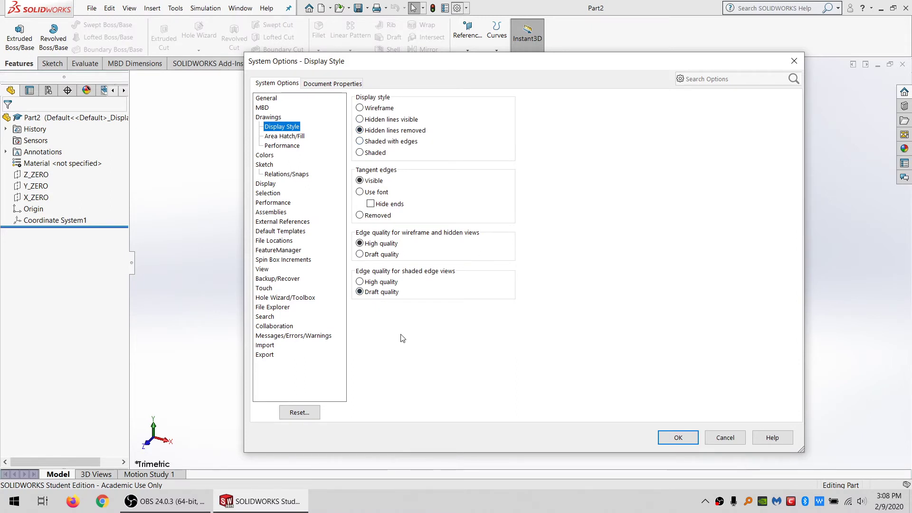
{"action": "left_click", "coordinate": [379, 284]}
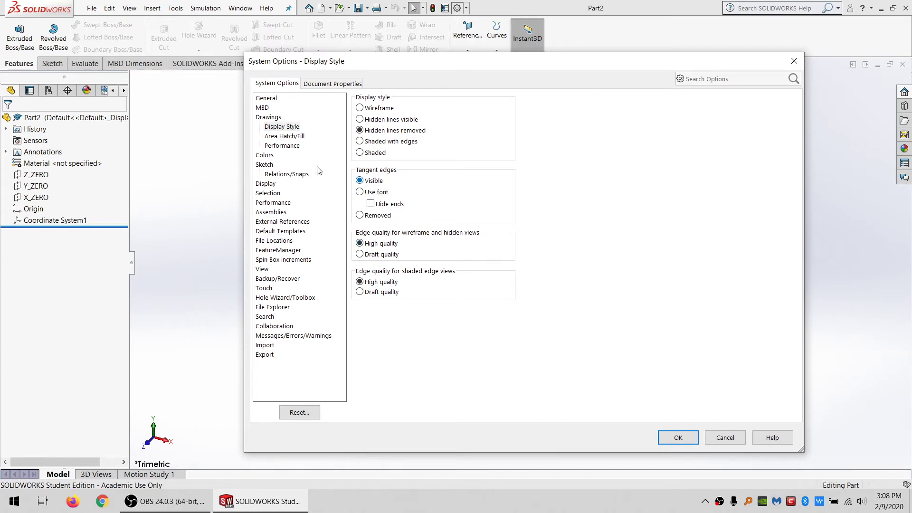
Turn off auto-update when opening drawings and the saving of tessellated data for shaded and draft quality views.
{"action": "left_click", "coordinate": [281, 137]}
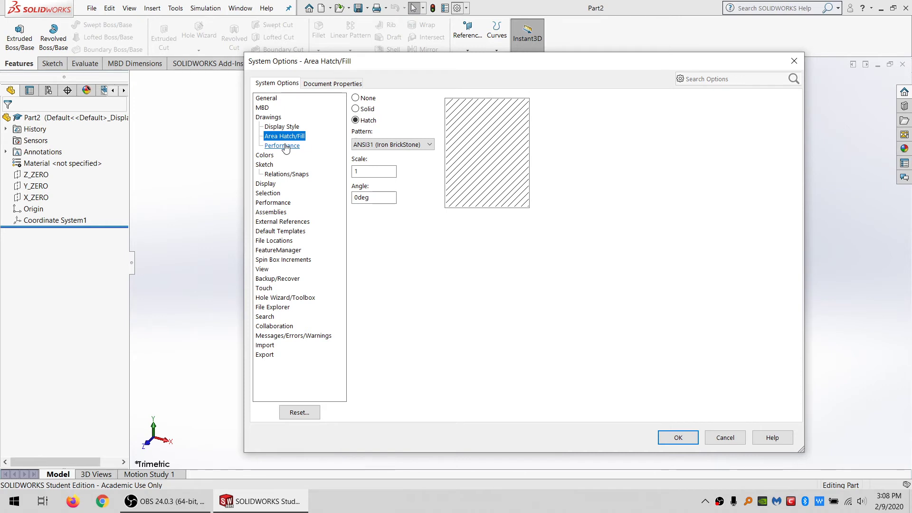
{"action": "left_click", "coordinate": [285, 147]}
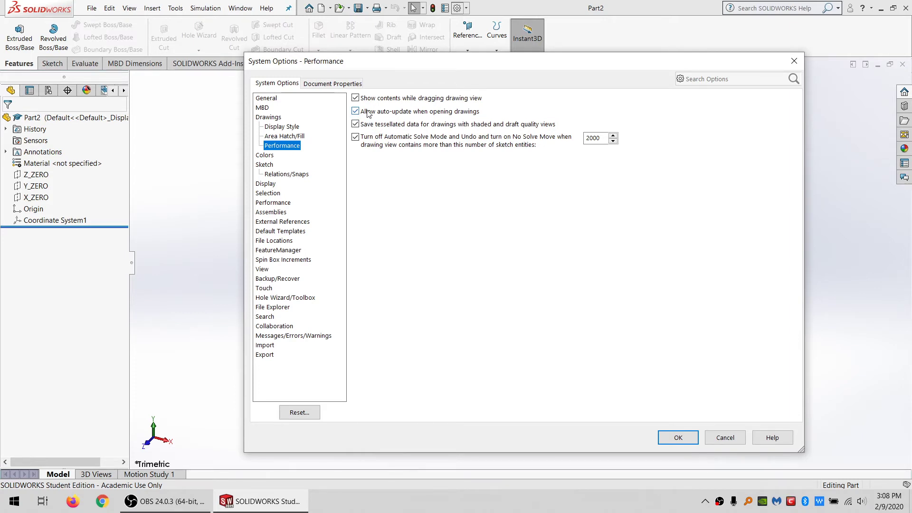
{"action": "left_click", "coordinate": [368, 113]}
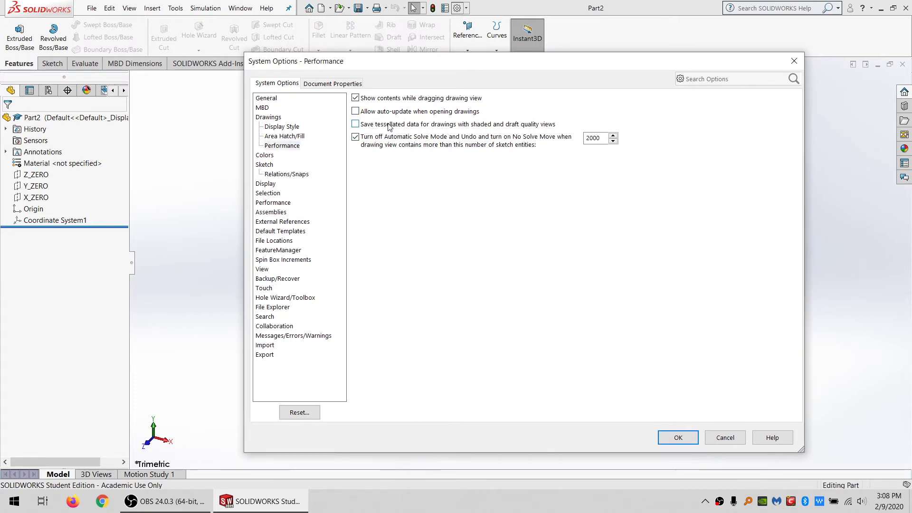
Toggle the saving of tessellated data for drawings with shaded and draft quality views, accept the warning and leave the option off.
{"action": "left_click", "coordinate": [388, 124]}
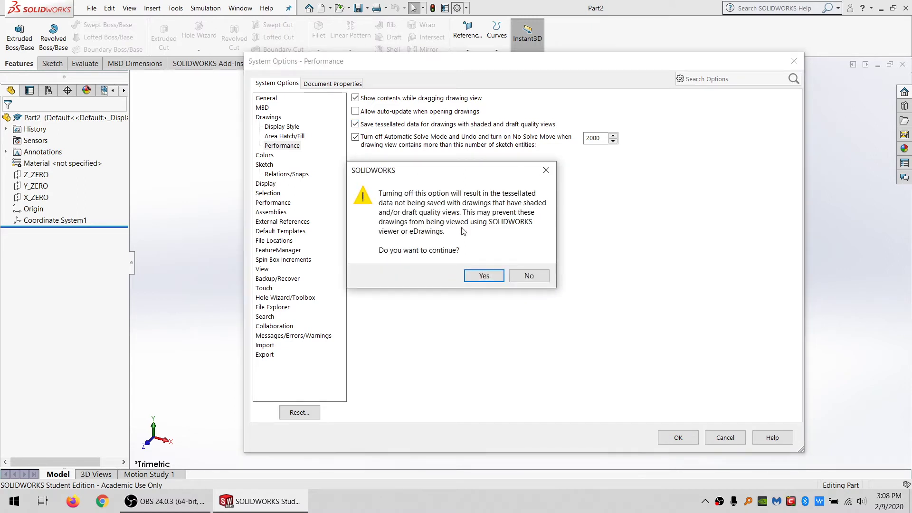
{"action": "left_click", "coordinate": [480, 280]}
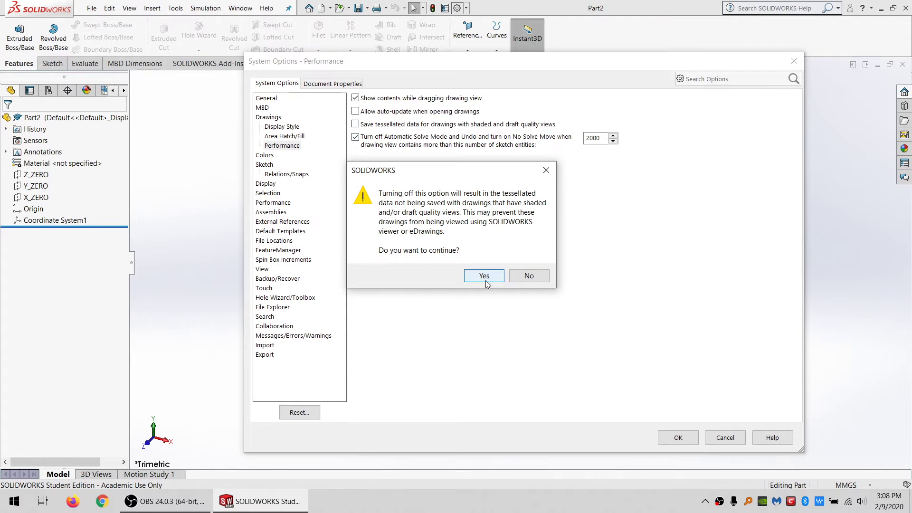
{"action": "left_click", "coordinate": [484, 276]}
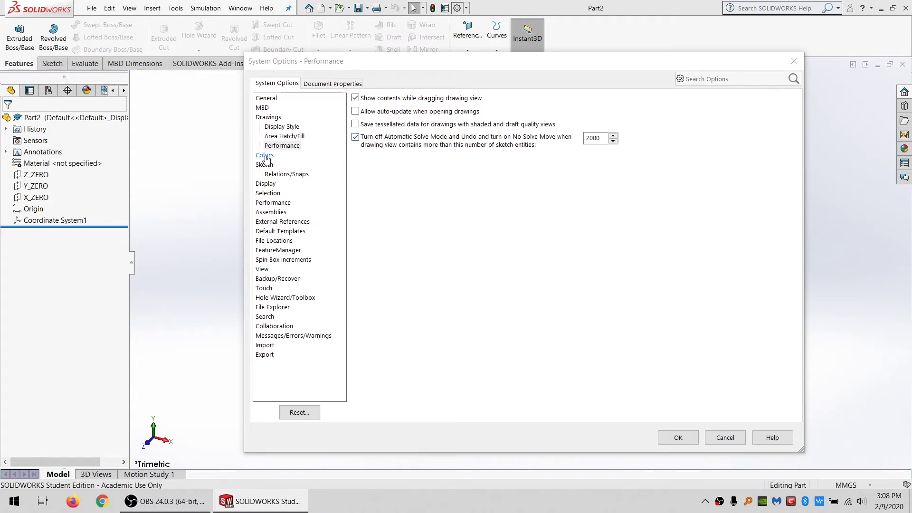
Examine the Colors and Sketch system options, including the sketch entity limit for Automatic Solve Mode and Undo.
{"action": "left_click", "coordinate": [263, 157]}
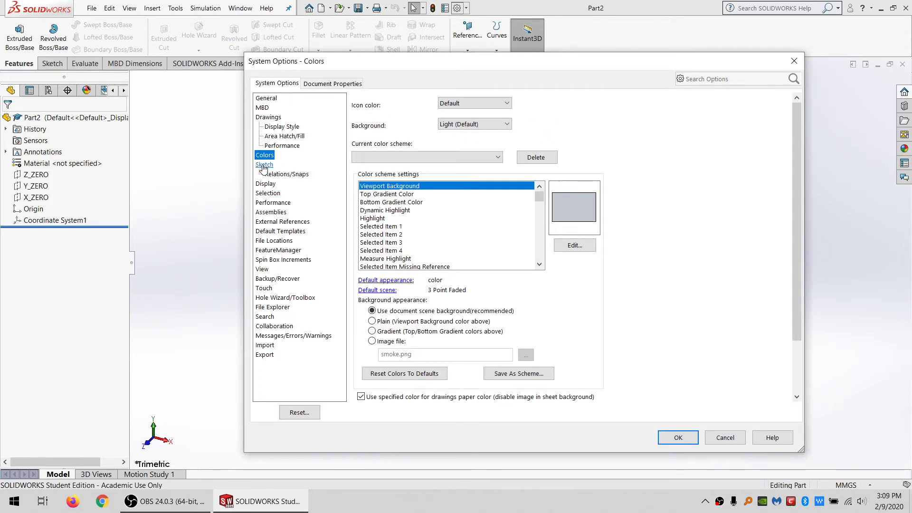
{"action": "left_click", "coordinate": [263, 165]}
{"action": "left_click", "coordinate": [264, 156]}
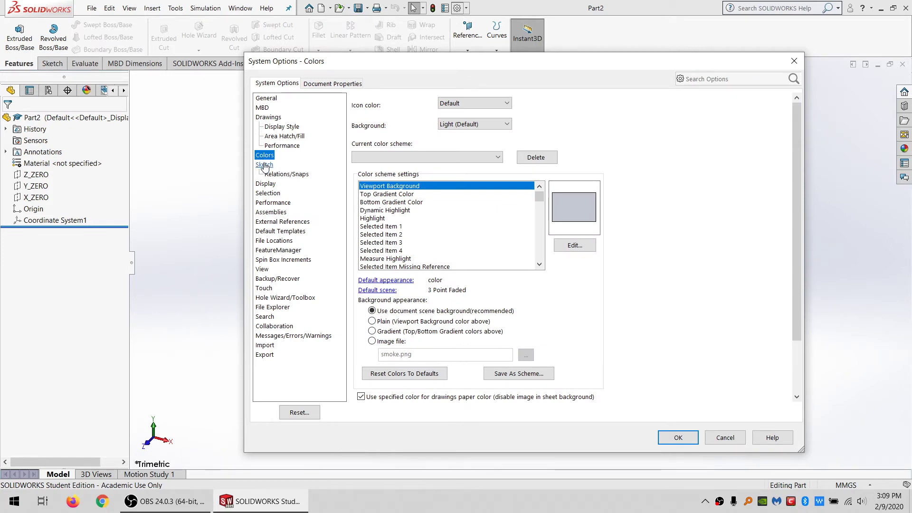
{"action": "left_click", "coordinate": [264, 165]}
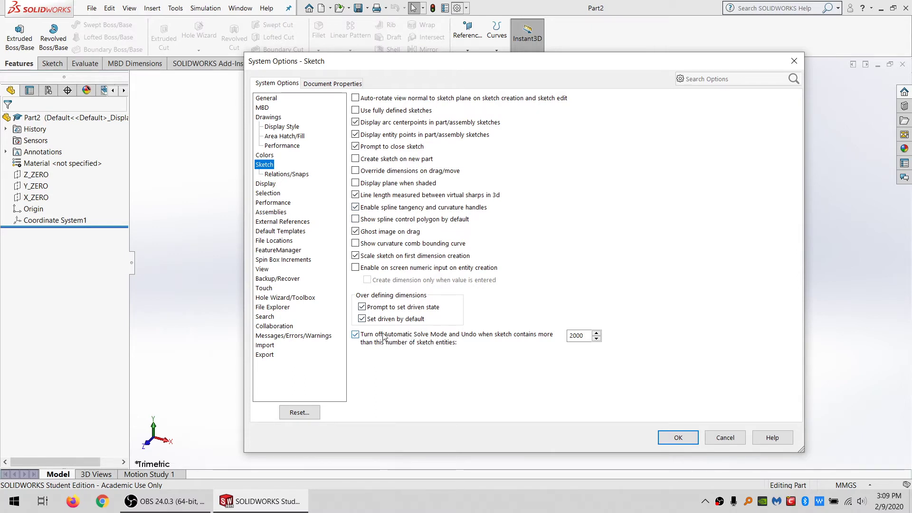
{"action": "left_click", "coordinate": [437, 338]}
Turn off the Mid-points, Quadrant Points and Intersections sketch snaps in the Relations/Snaps options, keeping Center Points on.
{"action": "left_click", "coordinate": [285, 175]}
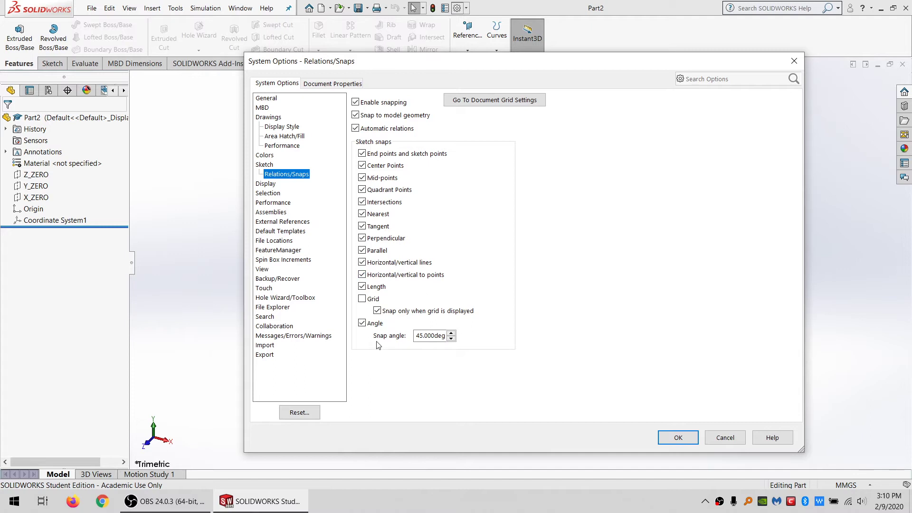
{"action": "left_click", "coordinate": [390, 169]}
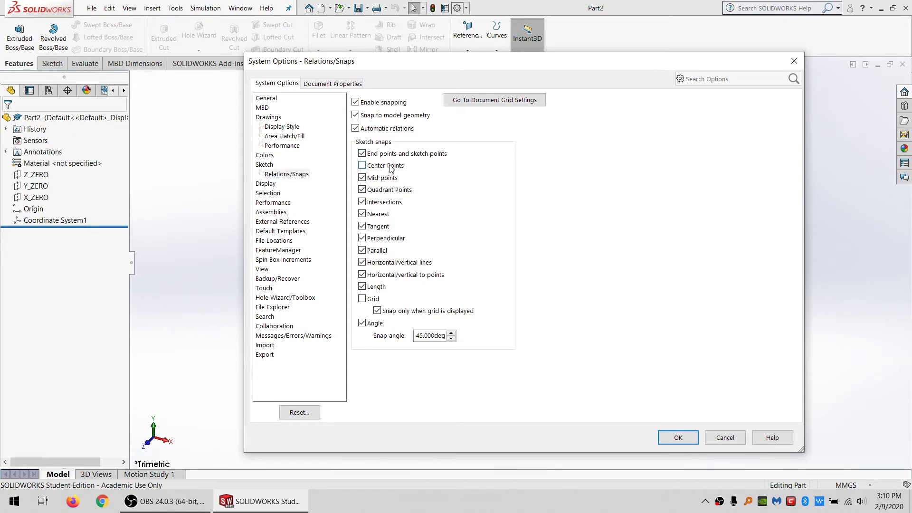
{"action": "left_click", "coordinate": [374, 180]}
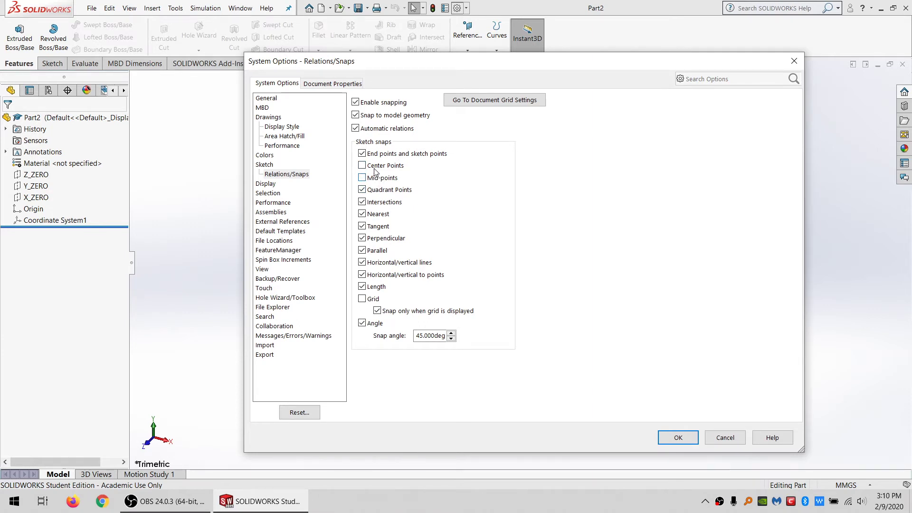
{"action": "left_click", "coordinate": [376, 165]}
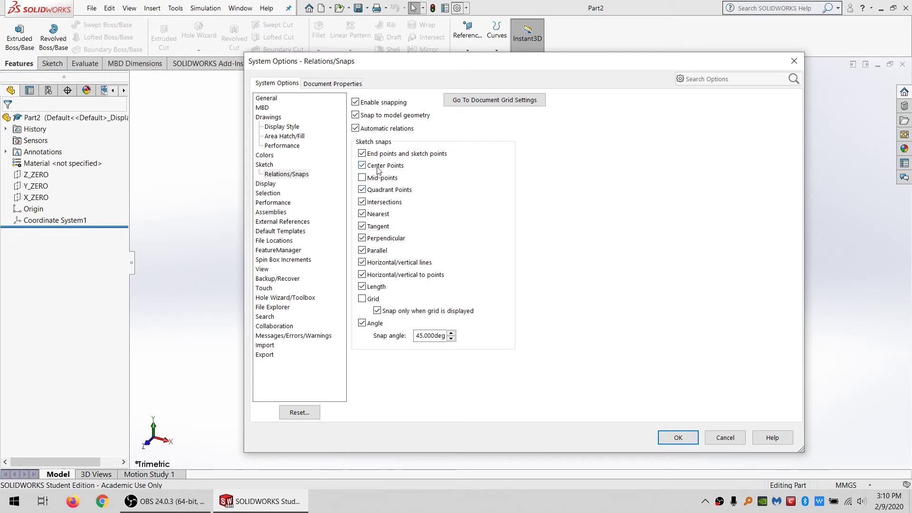
{"action": "left_click", "coordinate": [382, 194]}
{"action": "left_click", "coordinate": [383, 203]}
Turn off the Tangent, Perpendicular, Parallel, Horizontal/vertical lines, Horizontal/vertical to points, Length and Angle sketch snaps.
{"action": "left_click", "coordinate": [375, 229]}
{"action": "left_click", "coordinate": [379, 240]}
{"action": "left_click", "coordinate": [378, 253]}
{"action": "left_click", "coordinate": [390, 263]}
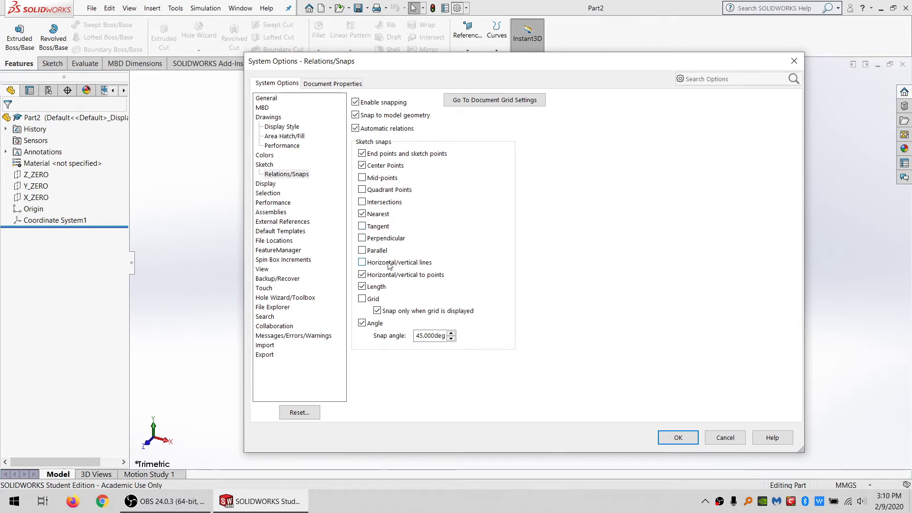
{"action": "left_click", "coordinate": [384, 275]}
{"action": "left_click", "coordinate": [376, 289]}
{"action": "left_click", "coordinate": [378, 327]}
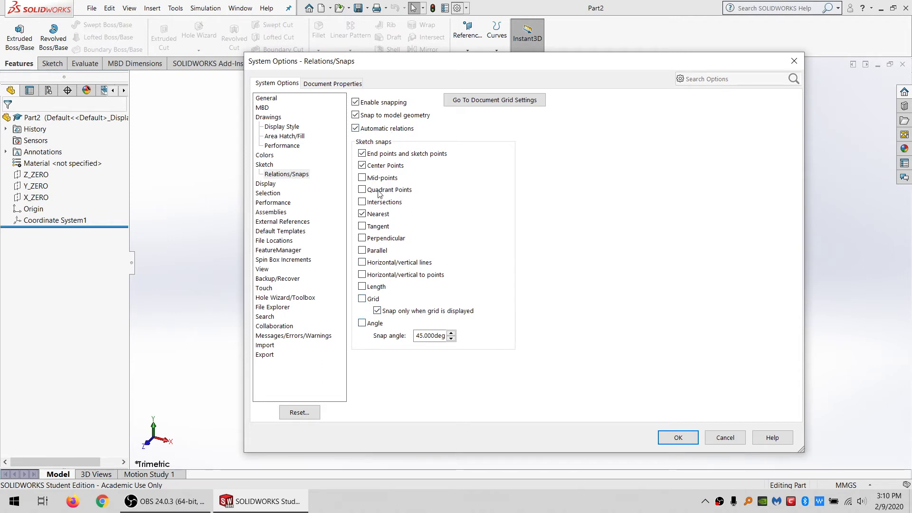
Display part and assembly tangent edges as phantom and slightly lower the assembly transparency for in-context editing in the Display options.
{"action": "left_click", "coordinate": [267, 184]}
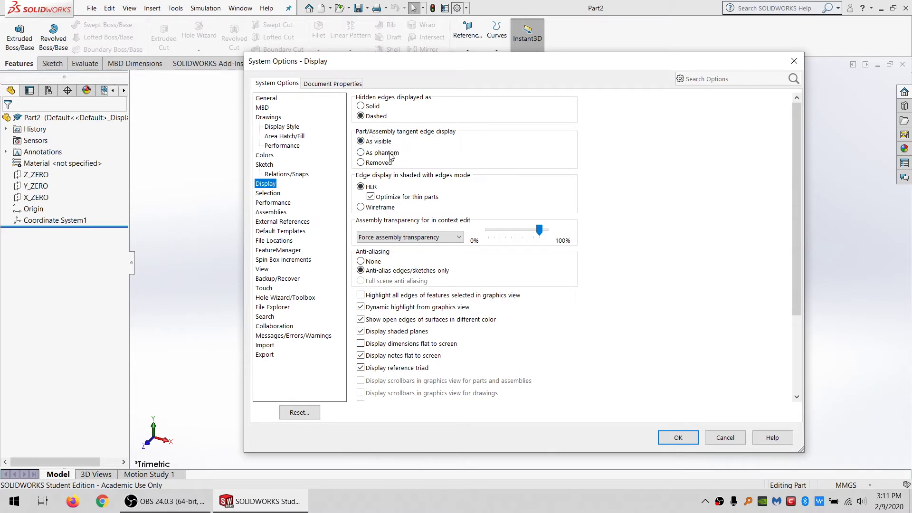
{"action": "left_click", "coordinate": [389, 153]}
{"action": "left_click_drag", "start_coordinate": [540, 235], "coordinate": [529, 235]}
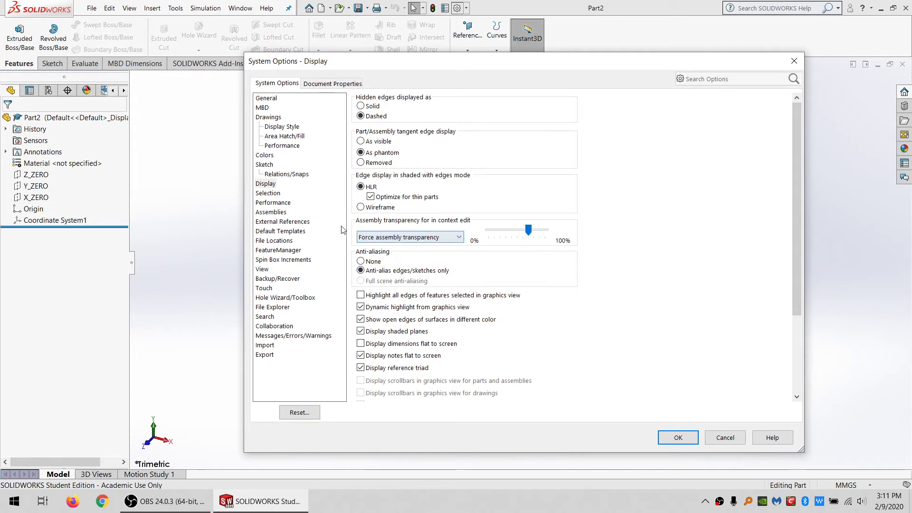
Set the default bulk selection method to Lasso and enable ignoring the self-intersection check for some sheet metal features in the Performance options.
{"action": "left_click", "coordinate": [279, 194]}
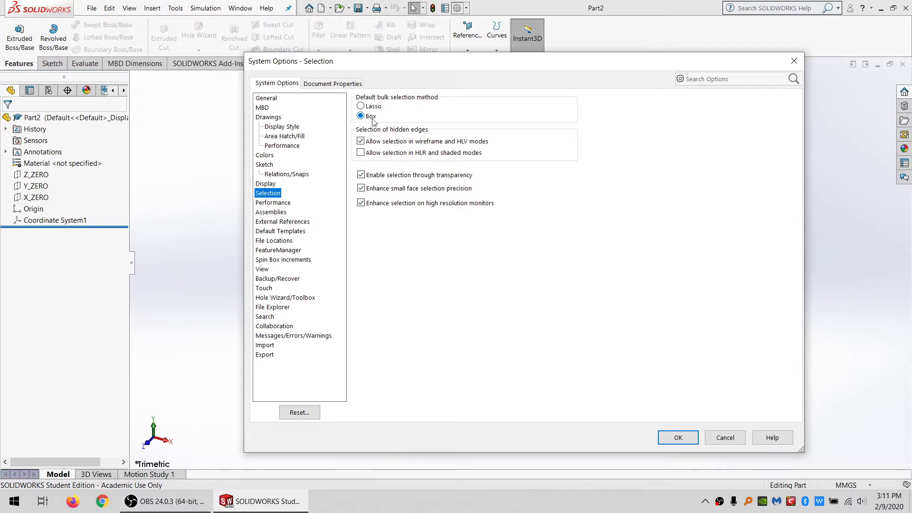
{"action": "left_click", "coordinate": [367, 117]}
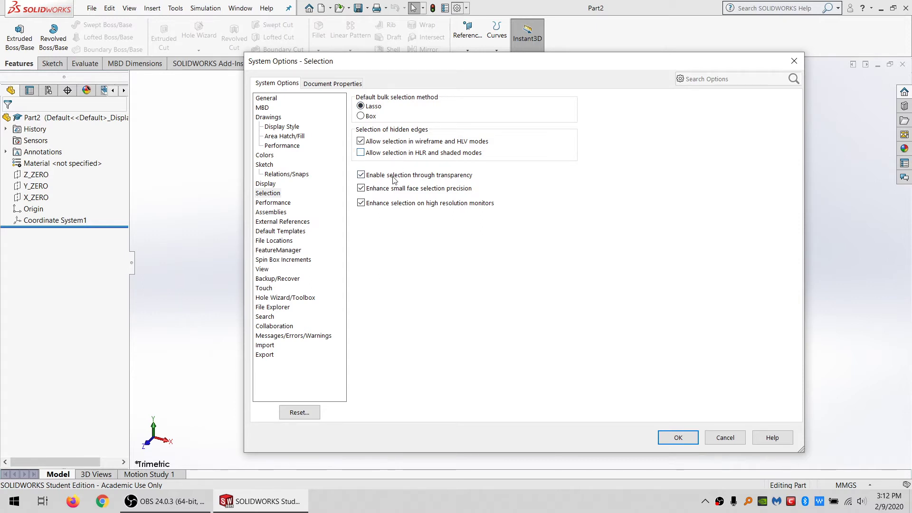
{"action": "left_click", "coordinate": [276, 203]}
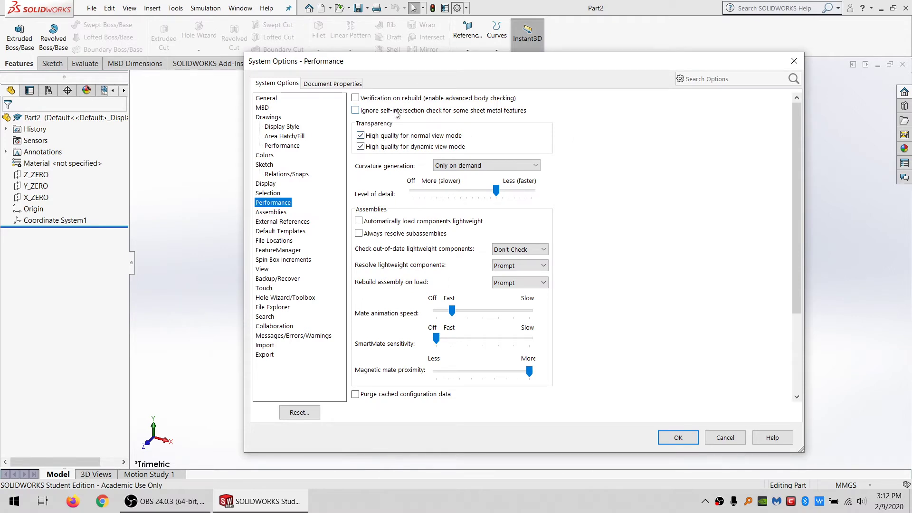
{"action": "left_click", "coordinate": [420, 112]}
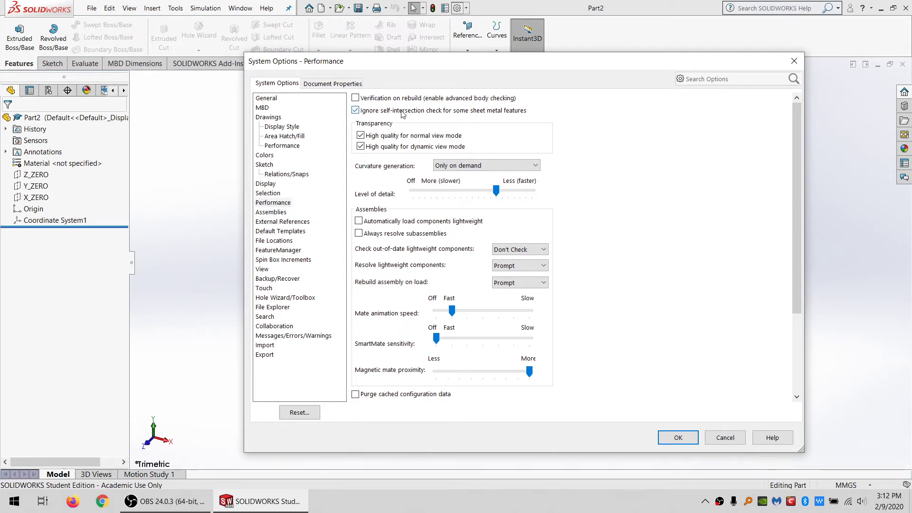
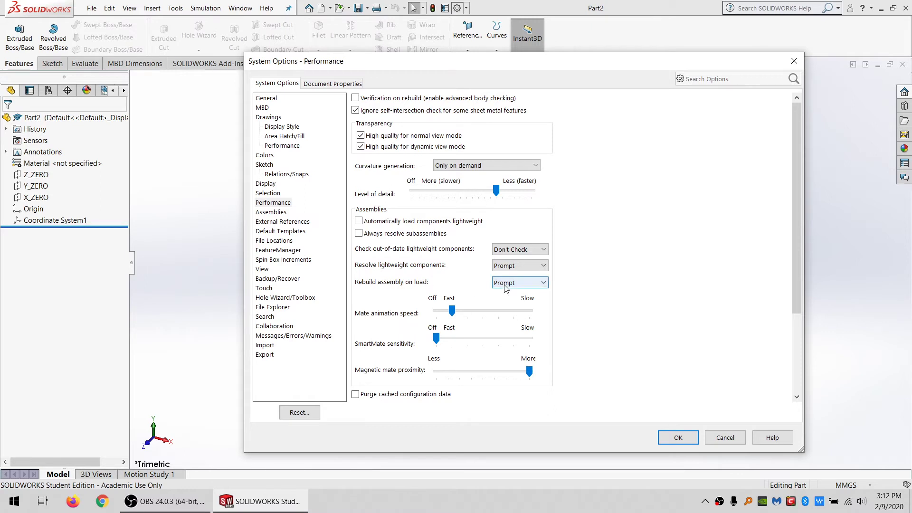
Check the SmartMate sensitivity, mate animation speed and magnetic mate proximity settings in the Performance options.
{"action": "left_click_drag", "start_coordinate": [798, 289], "coordinate": [783, 390]}
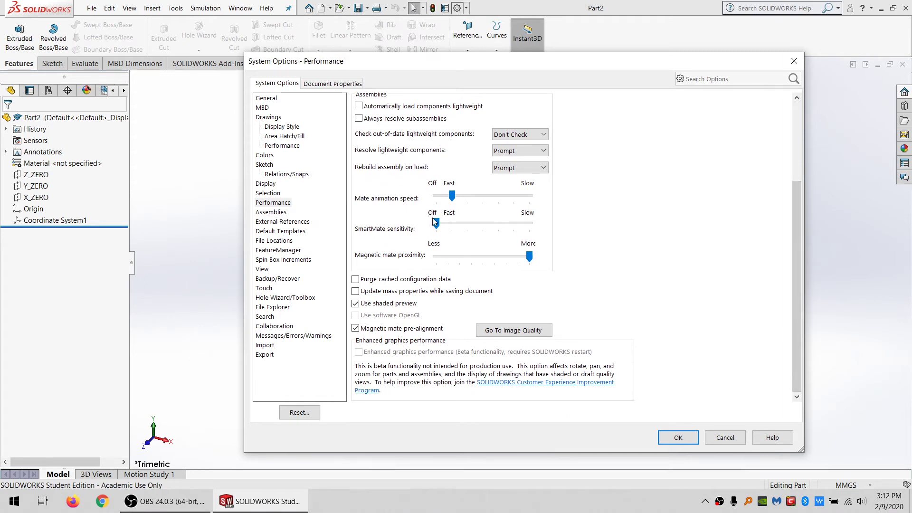
{"action": "left_click_drag", "start_coordinate": [435, 223], "coordinate": [403, 225]}
{"action": "mouse_move", "coordinate": [452, 195]}
{"action": "left_mouse_down"}
{"action": "mouse_move", "coordinate": [434, 195]}
{"action": "mouse_move", "coordinate": [447, 197]}
{"action": "left_mouse_up"}
{"action": "left_click_drag", "start_coordinate": [528, 259], "coordinate": [591, 257]}
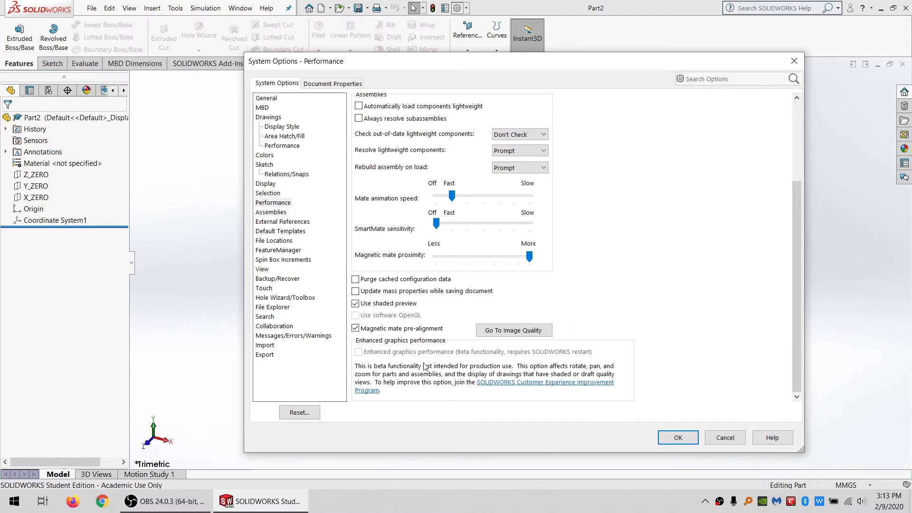
Set the Large Assembly Mode threshold to 1000 components and enable Large Design Review for assemblies above 5000 components.
{"action": "left_click", "coordinate": [271, 212]}
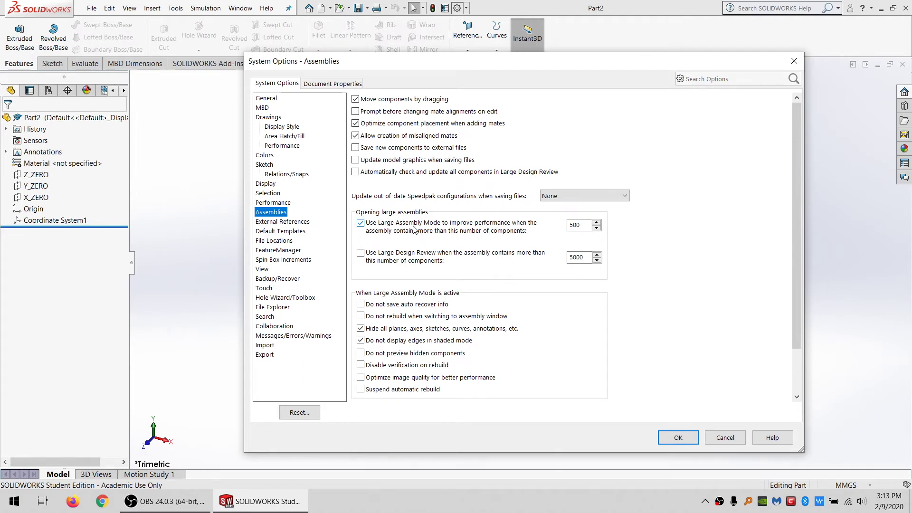
{"action": "double_click", "coordinate": [573, 226]}
{"action": "type", "text": "1000"}
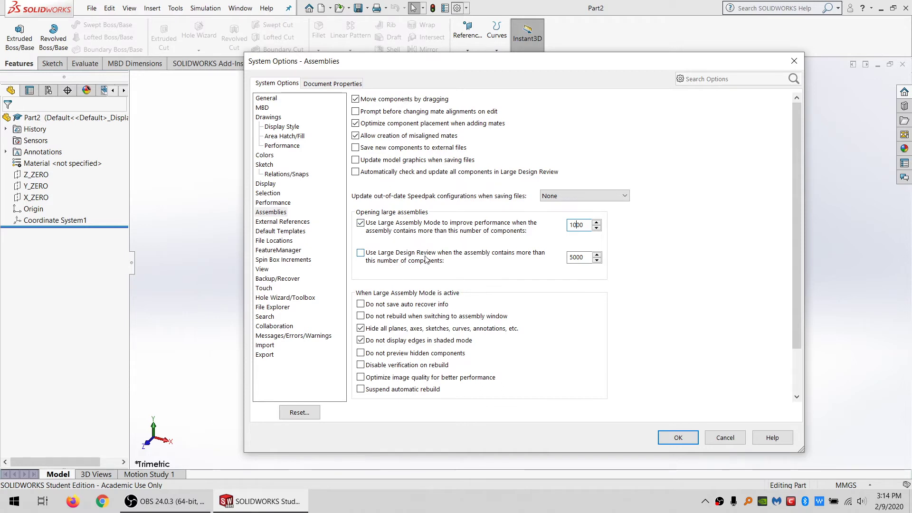
{"action": "left_click", "coordinate": [409, 260]}
For Large Assembly Mode, allow edges in shaded mode, optimize image quality for better performance and suspend automatic rebuild.
{"action": "left_click", "coordinate": [380, 329]}
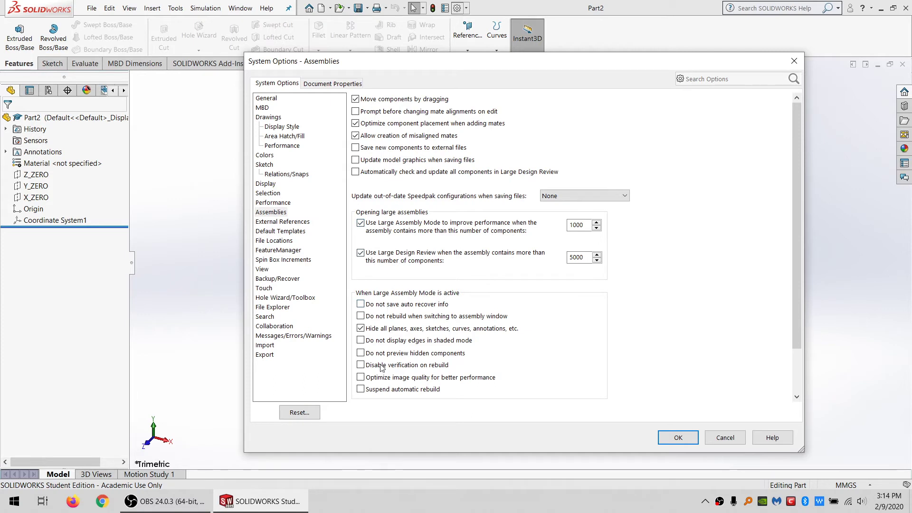
{"action": "left_click", "coordinate": [391, 377]}
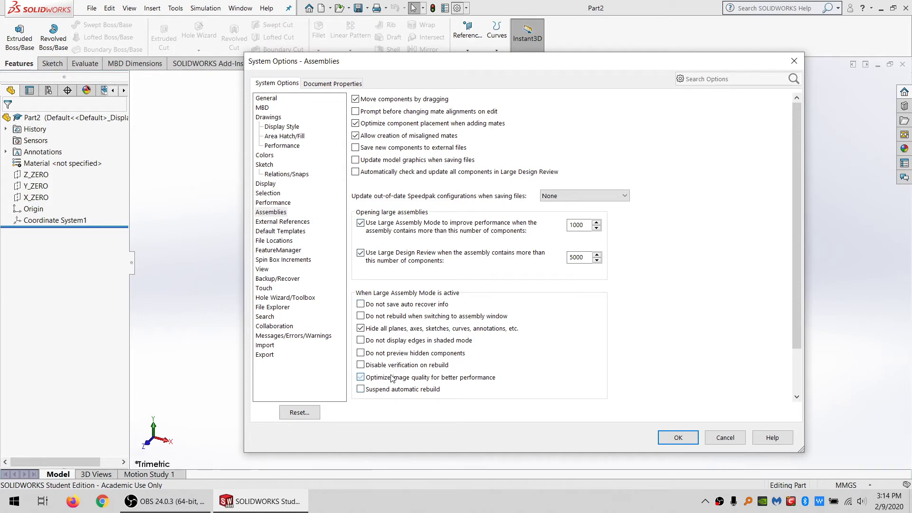
{"action": "left_click", "coordinate": [383, 390]}
Examine the External References options, the default part, assembly and drawing template paths, and the document template folders.
{"action": "left_click", "coordinate": [295, 222]}
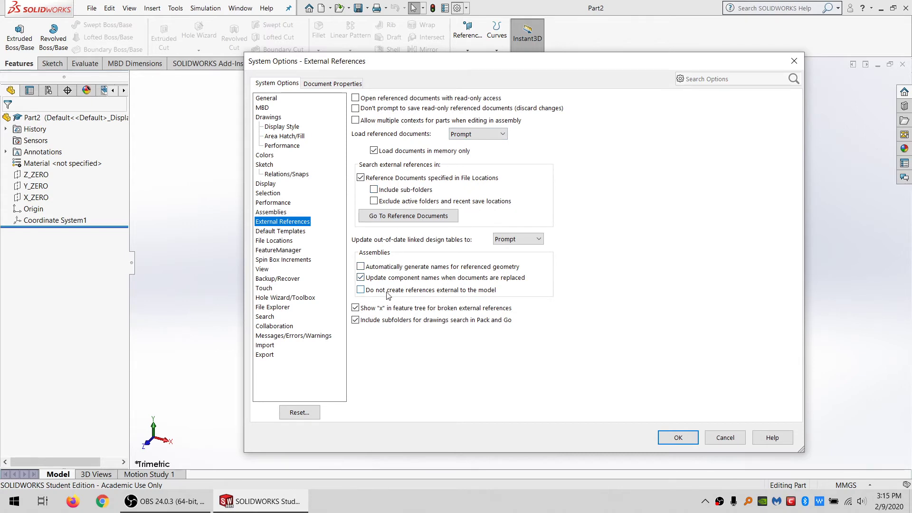
{"action": "left_click", "coordinate": [298, 231]}
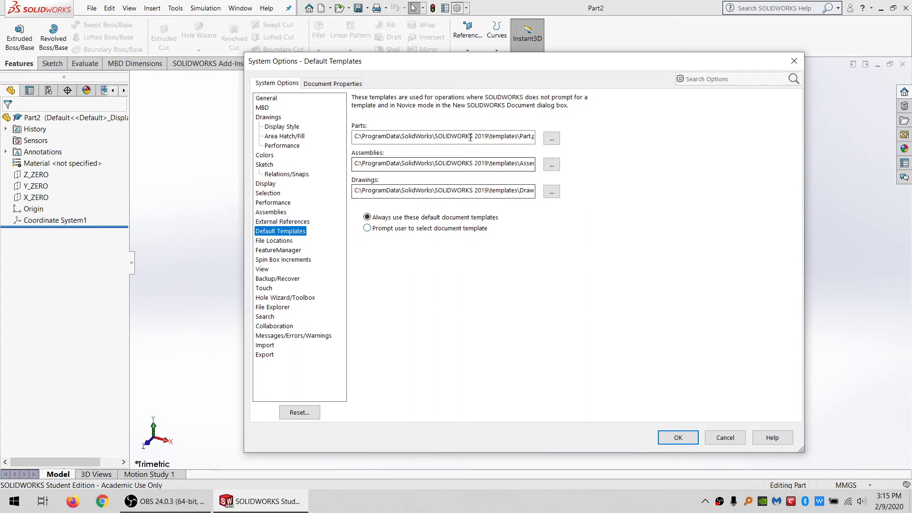
{"action": "left_click_drag", "start_coordinate": [463, 136], "coordinate": [534, 136]}
{"action": "left_click_drag", "start_coordinate": [463, 163], "coordinate": [533, 163]}
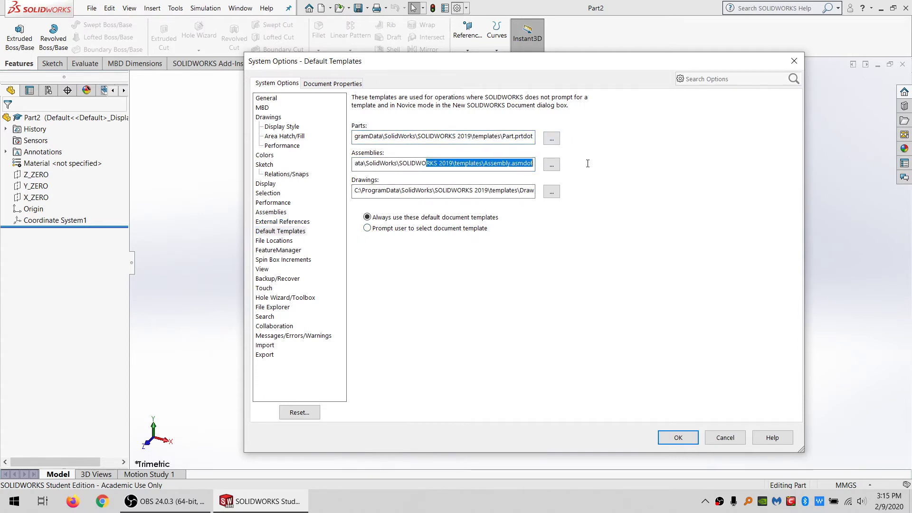
{"action": "left_click_drag", "start_coordinate": [459, 190], "coordinate": [575, 196]}
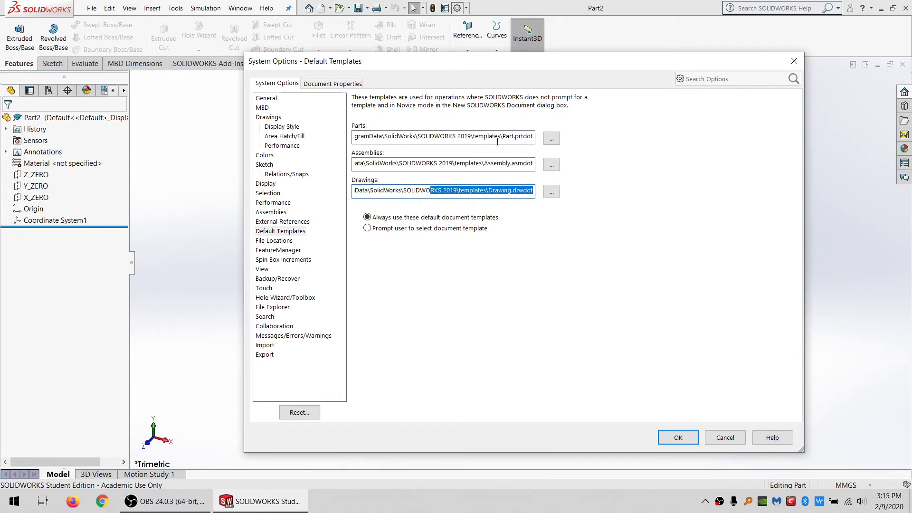
{"action": "left_click", "coordinate": [273, 241]}
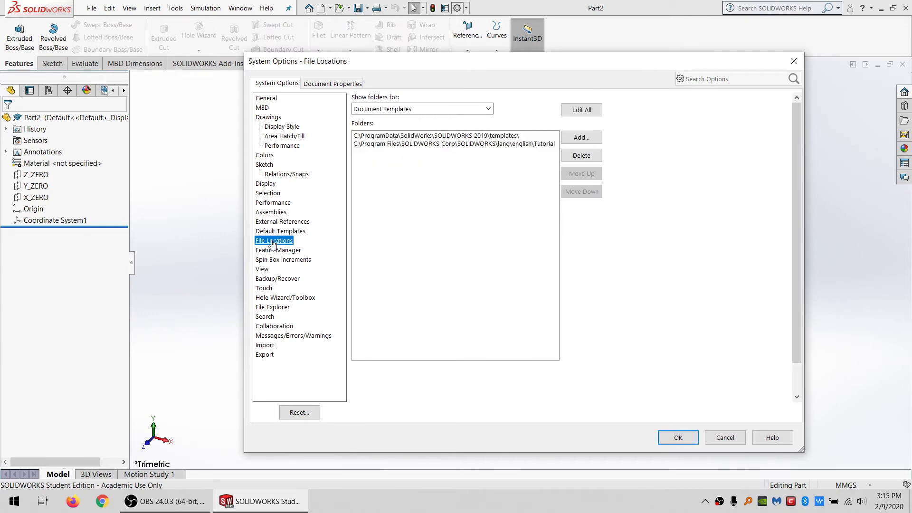
Set the Sensors tree item to Automatic in the FeatureManager options and leave Annotations at Show.
{"action": "left_click", "coordinate": [279, 250]}
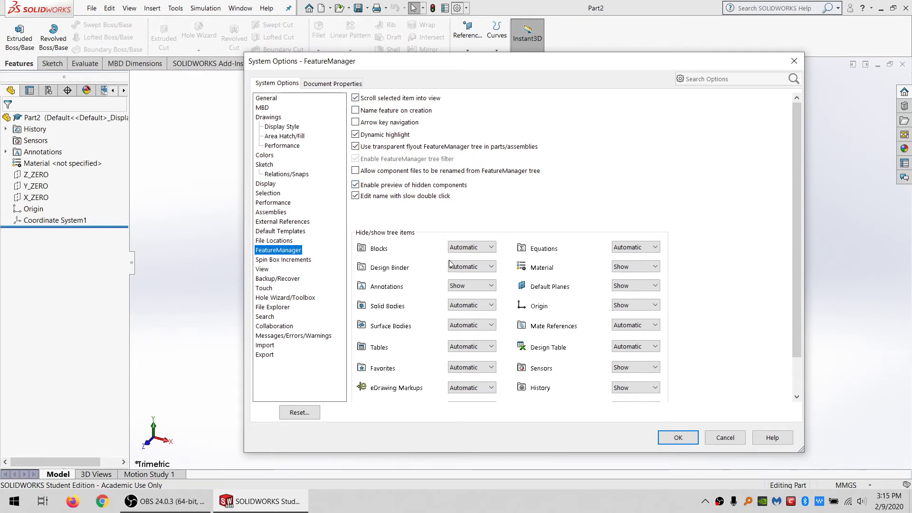
{"action": "left_click", "coordinate": [477, 250]}
{"action": "left_click", "coordinate": [625, 367]}
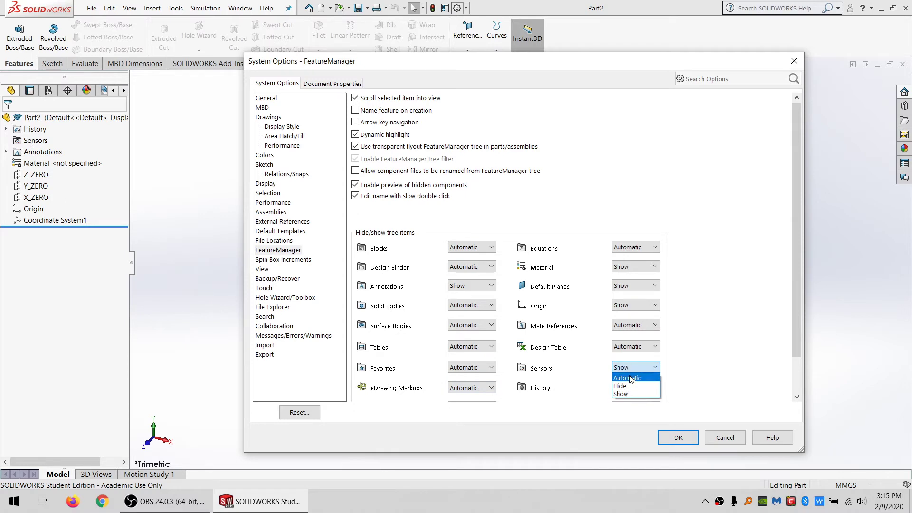
{"action": "left_click", "coordinate": [626, 378]}
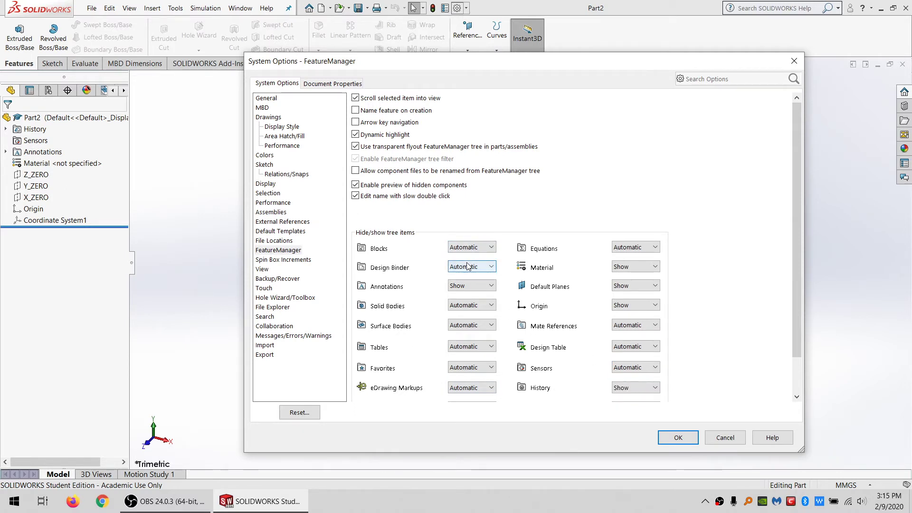
{"action": "left_click", "coordinate": [467, 289]}
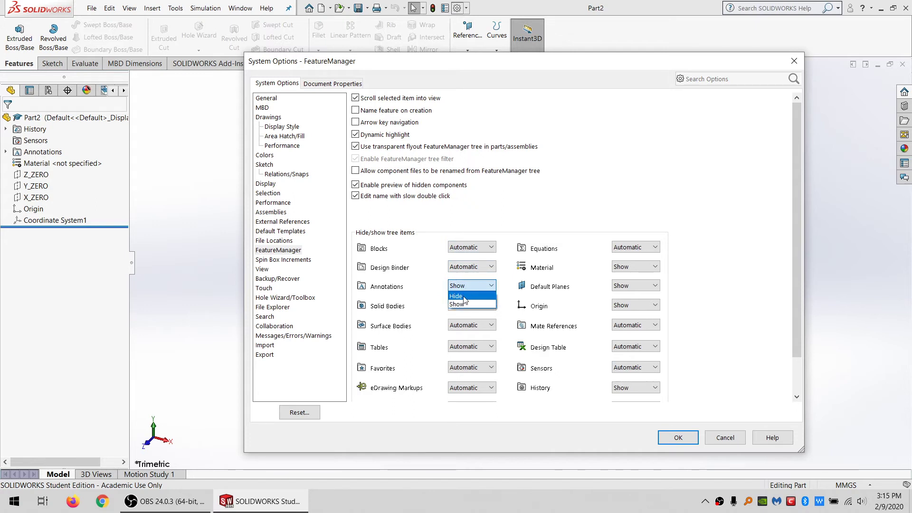
{"action": "left_click", "coordinate": [463, 286]}
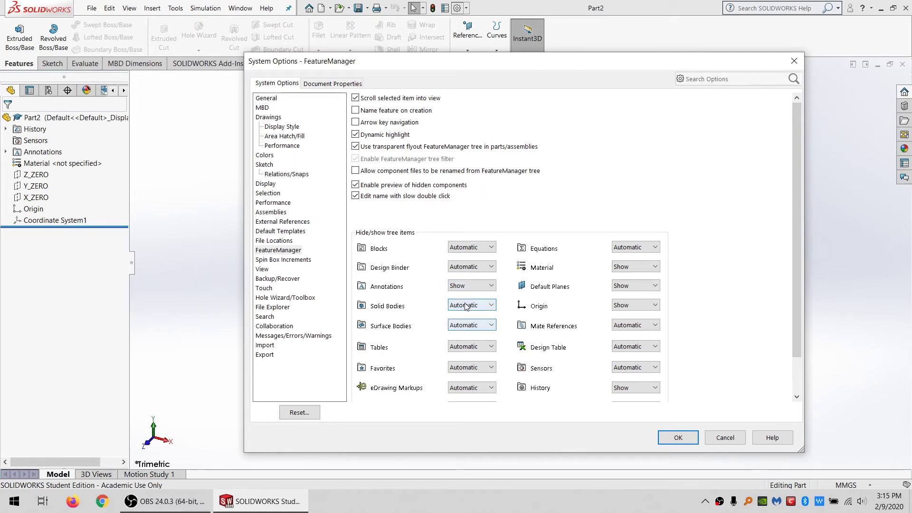
Set the Solid Bodies and Surface Bodies tree items to Show in the FeatureManager options.
{"action": "left_click", "coordinate": [466, 306]}
{"action": "left_click", "coordinate": [461, 327]}
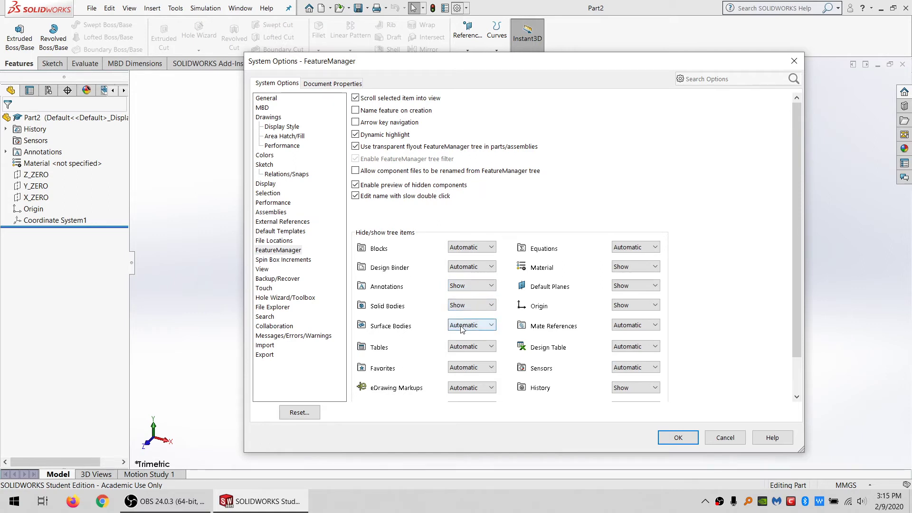
{"action": "left_click", "coordinate": [462, 325]}
{"action": "left_click", "coordinate": [463, 349]}
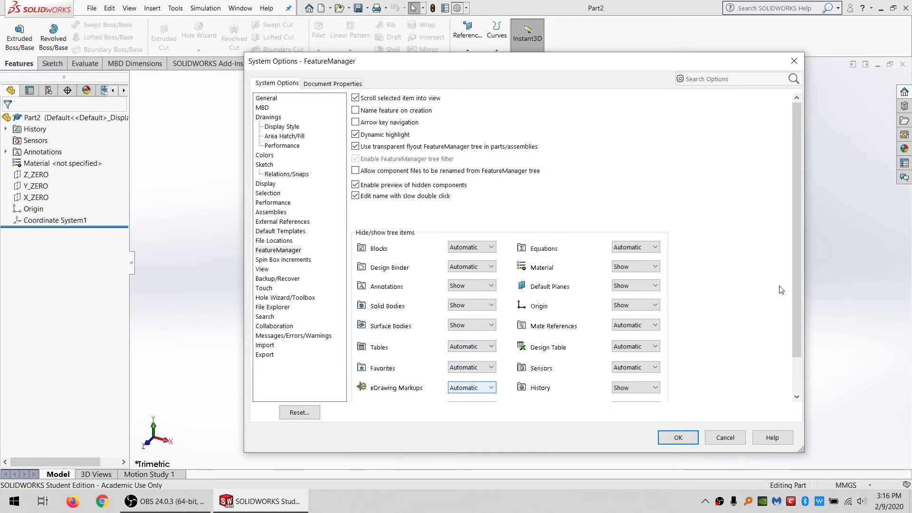
Set the Equations tree item to Show.
{"action": "left_click_drag", "start_coordinate": [797, 315], "coordinate": [797, 361]}
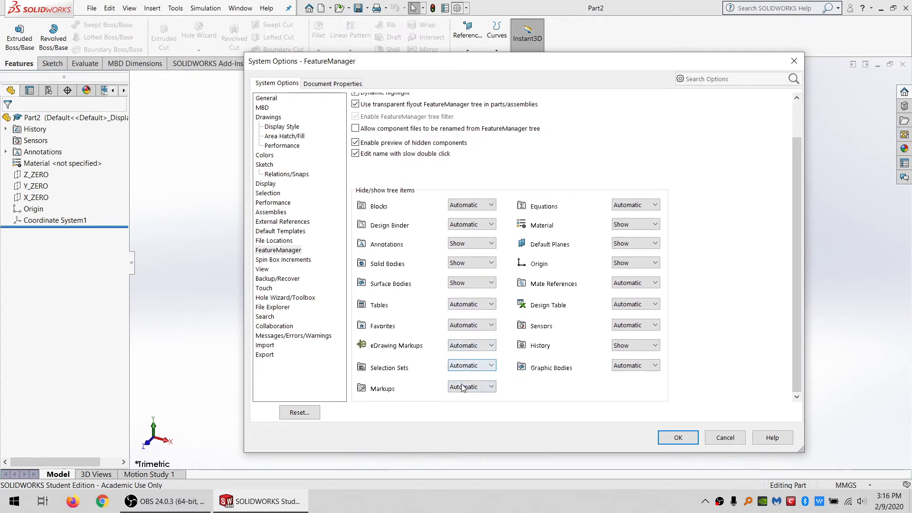
{"action": "left_click", "coordinate": [632, 206]}
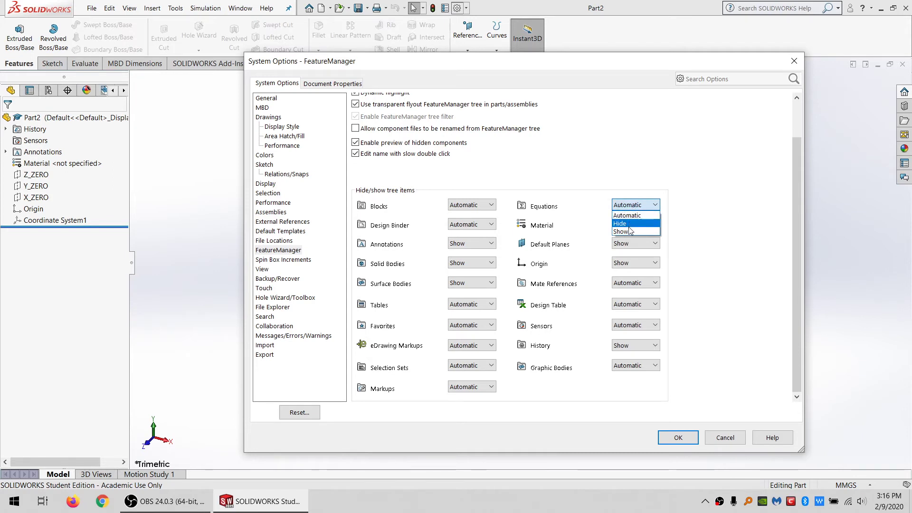
{"action": "left_click", "coordinate": [629, 232]}
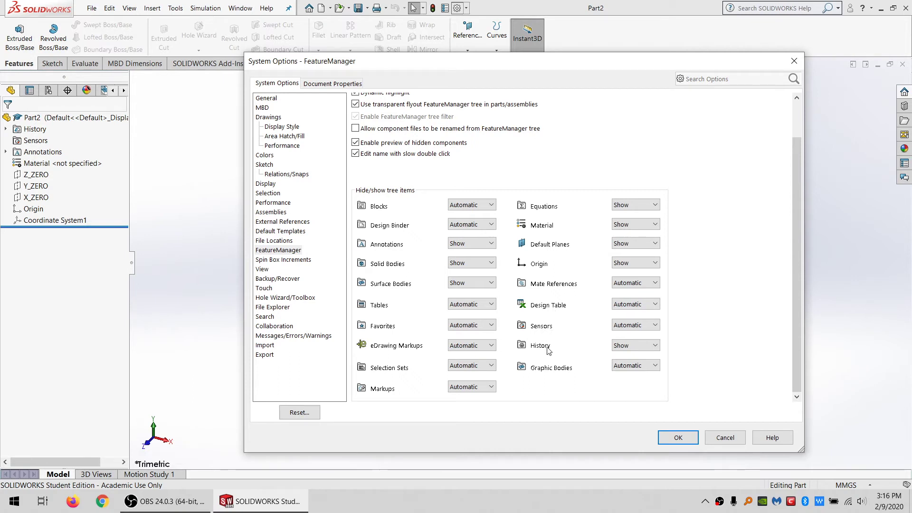
Set the History tree item to Hide and leave Graphic Bodies at Automatic.
{"action": "left_click", "coordinate": [638, 344]}
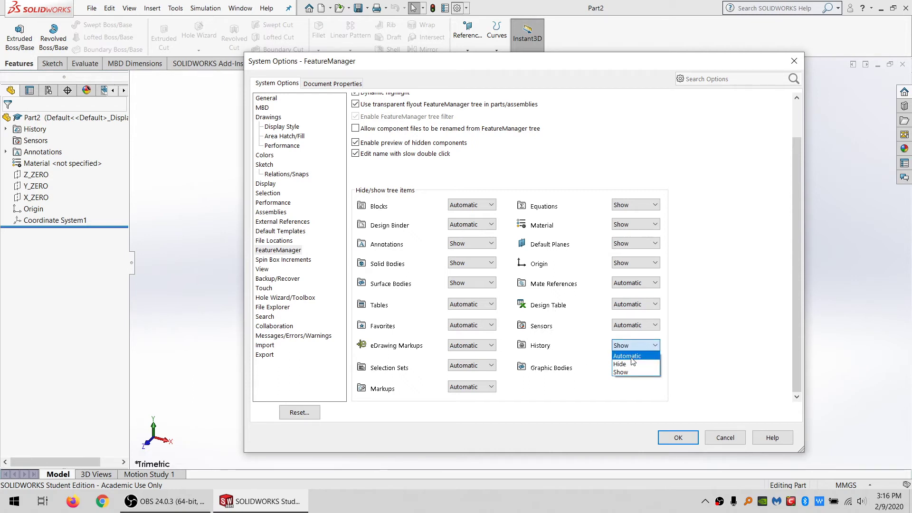
{"action": "left_click", "coordinate": [631, 357]}
{"action": "left_click", "coordinate": [625, 346]}
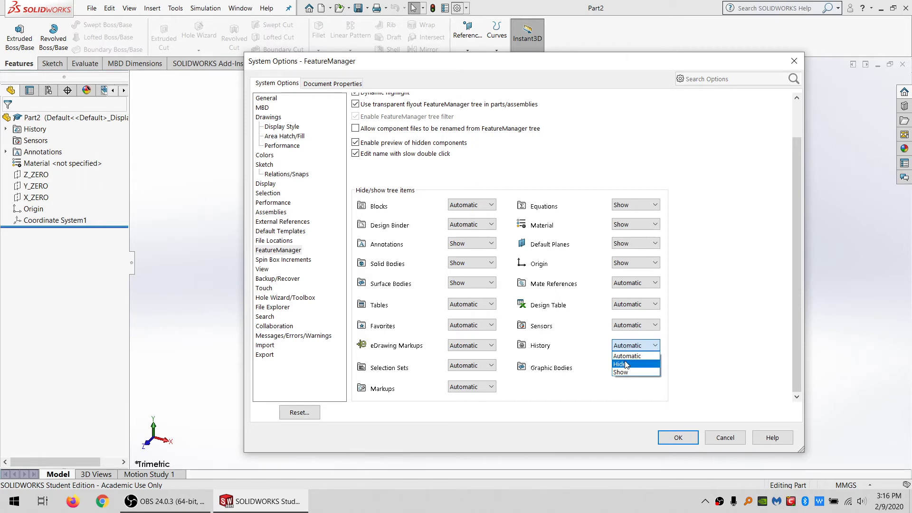
{"action": "left_click", "coordinate": [625, 364]}
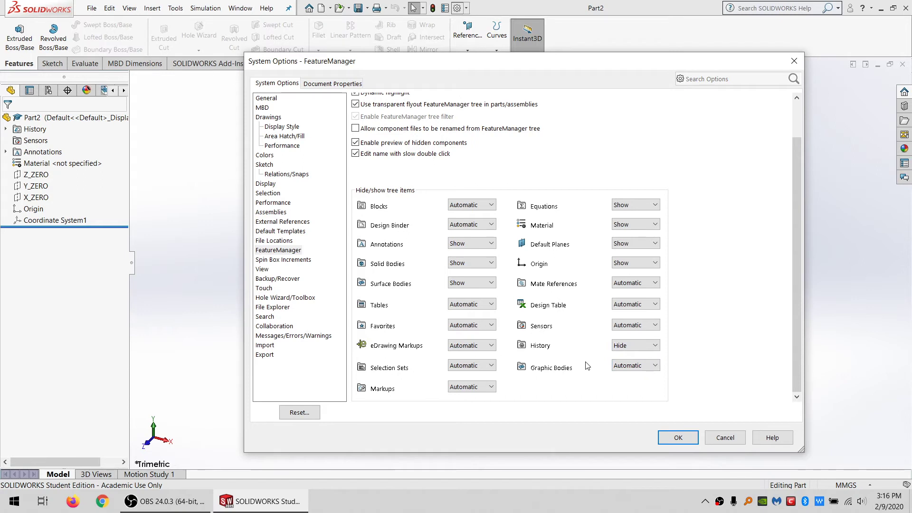
{"action": "left_click", "coordinate": [633, 370]}
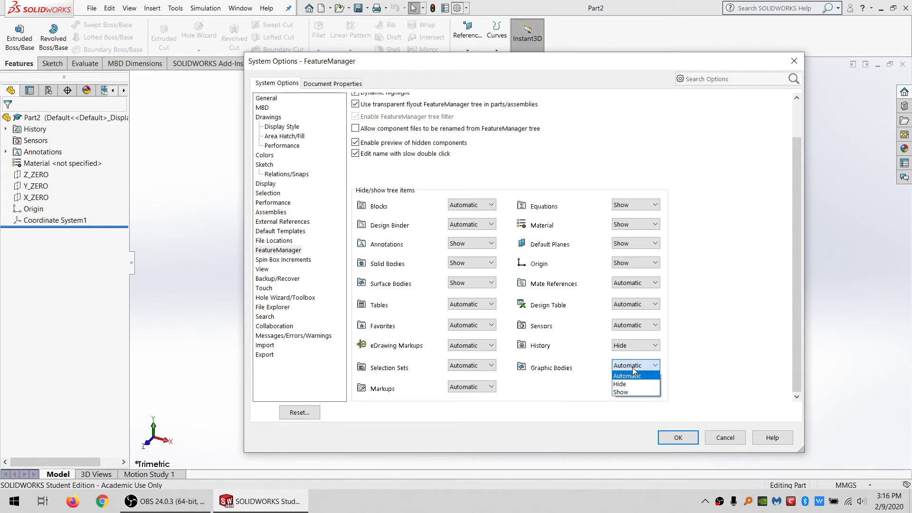
{"action": "left_click", "coordinate": [633, 368]}
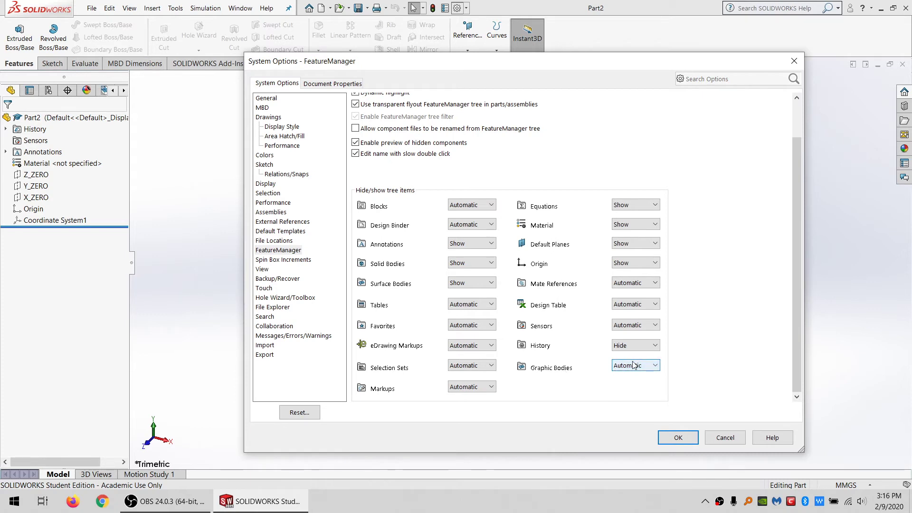
Review the spin box increments and view options, and set auto-recover information to save every 30 minutes.
{"action": "left_click", "coordinate": [273, 260]}
{"action": "left_click", "coordinate": [273, 261]}
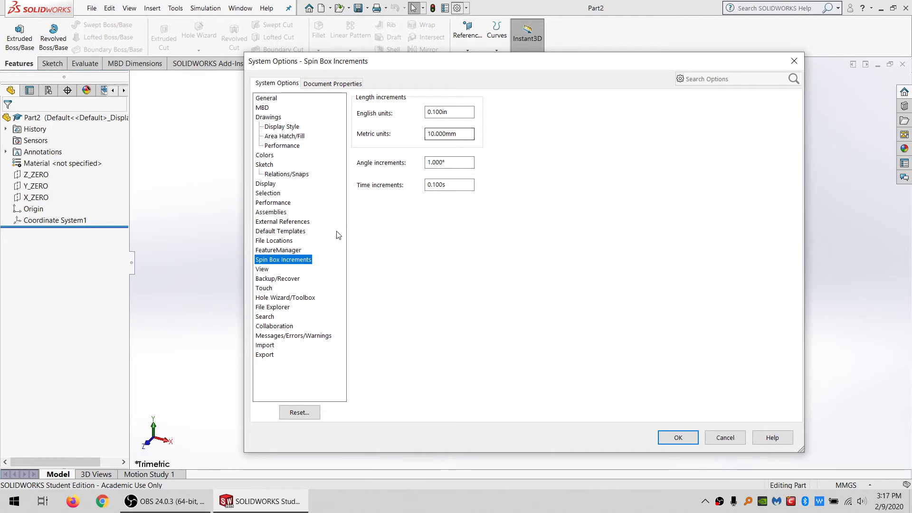
{"action": "left_click", "coordinate": [262, 270]}
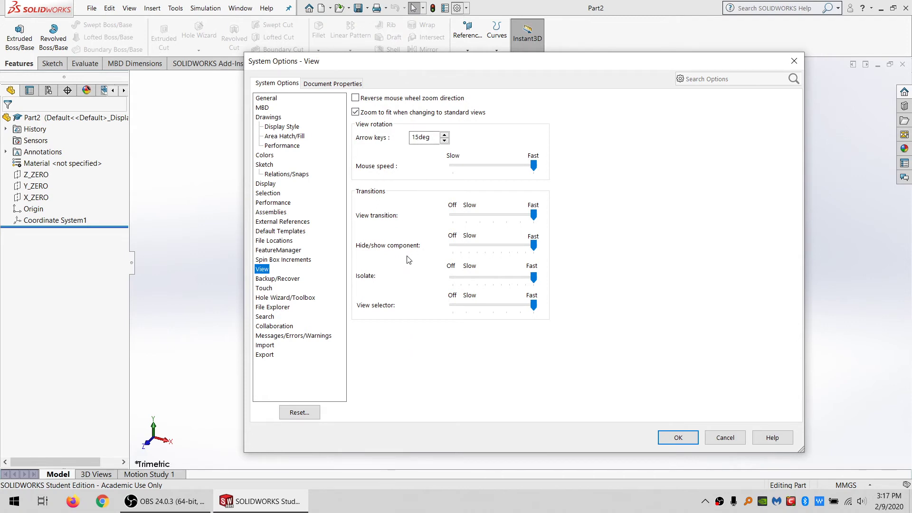
{"action": "left_click", "coordinate": [272, 280]}
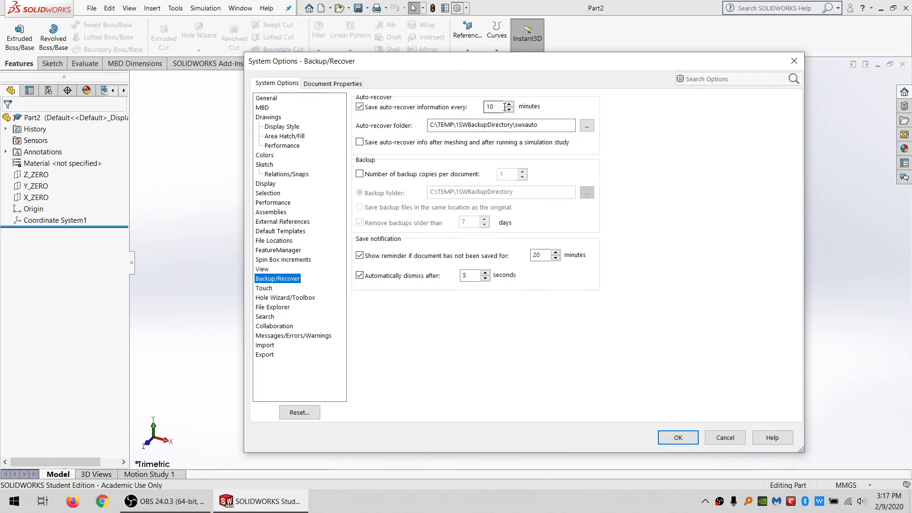
{"action": "left_click_drag", "start_coordinate": [505, 107], "coordinate": [466, 107]}
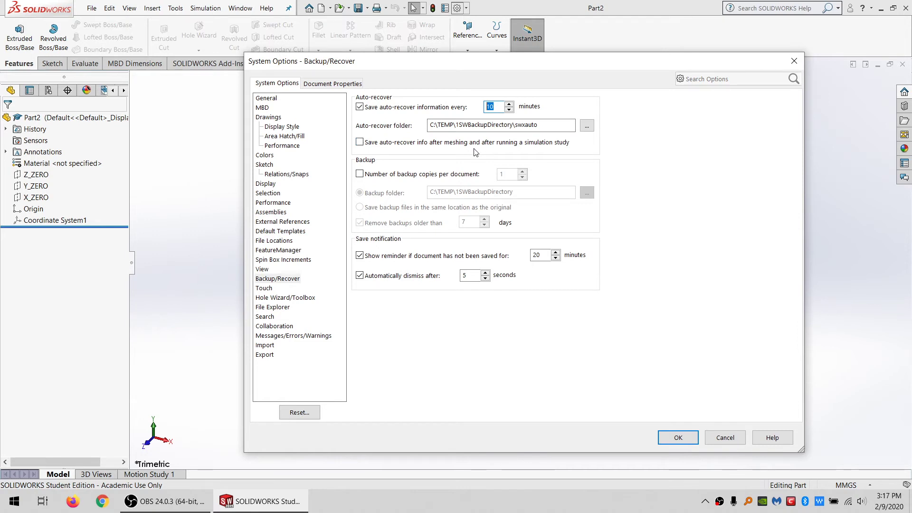
{"action": "type", "text": "3"}
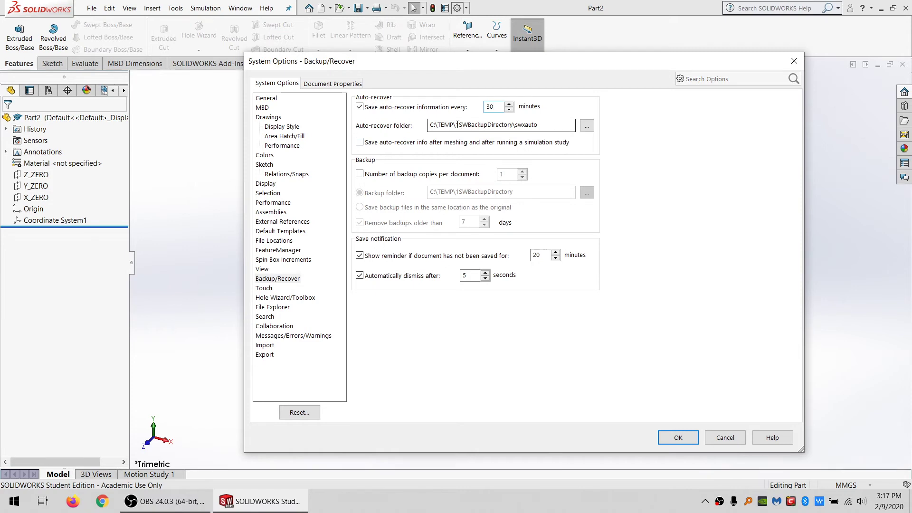
{"action": "left_click_drag", "start_coordinate": [457, 125], "coordinate": [550, 126]}
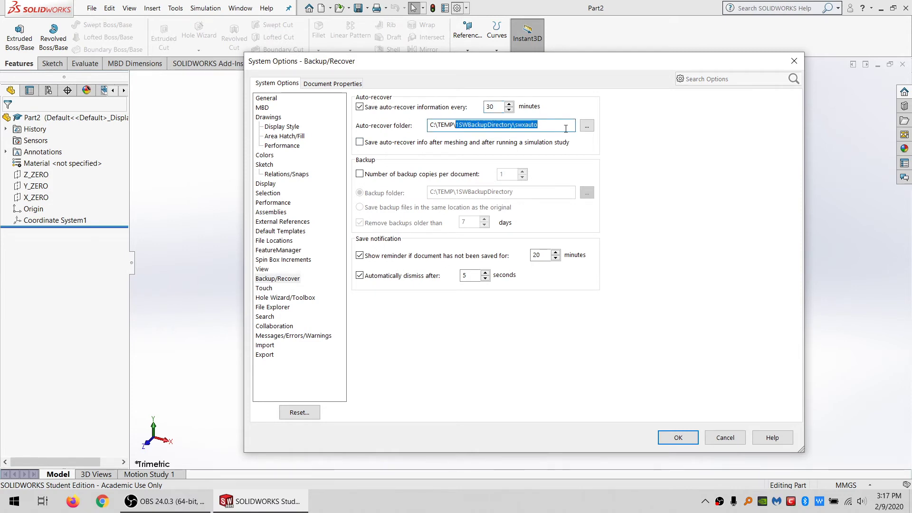
{"action": "type", "text": "SW"}
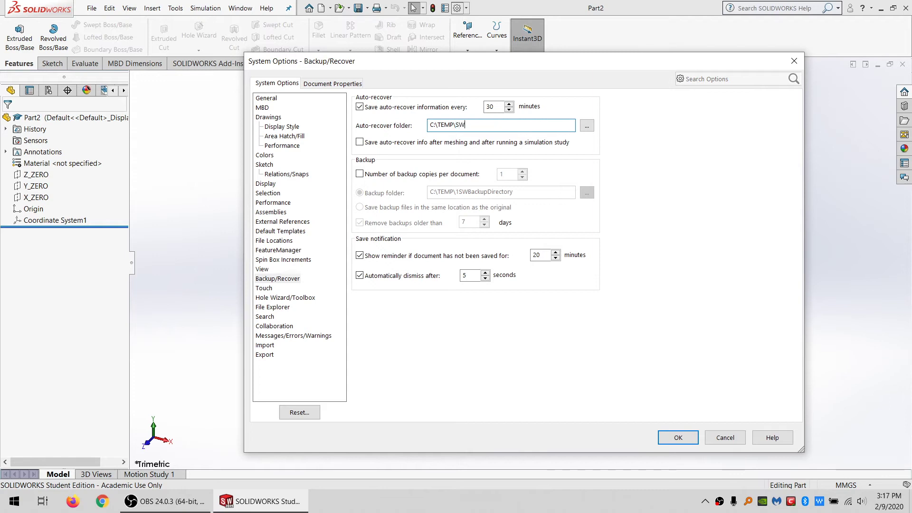
{"action": "type", "text": "BACKUP"}
{"action": "key", "text": "shift+Left"}
{"action": "key", "text": "shift+Left"}
{"action": "key", "text": "shift+Left"}
{"action": "key", "text": "shift+Left"}
{"action": "key", "text": "shift+Left"}
{"action": "key", "text": "shift+Left"}
{"action": "key", "text": "shift+Left"}
{"action": "key", "text": "BackSpace"}
Create a folder named SWBACKUP in C:\TEMP and choose it as the auto-recover folder.
{"action": "left_click", "coordinate": [589, 128]}
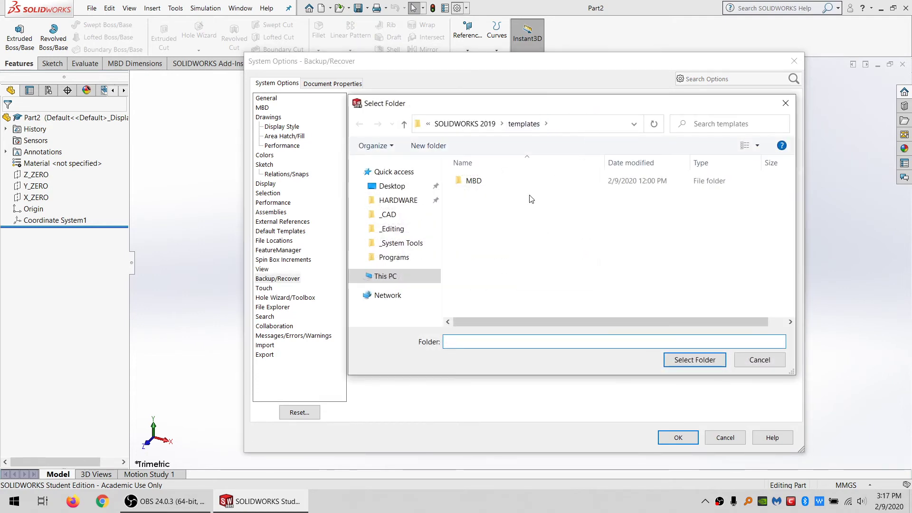
{"action": "type", "text": "C:\\TEMP"}
{"action": "key", "text": "Return"}
{"action": "right_click", "coordinate": [509, 274]}
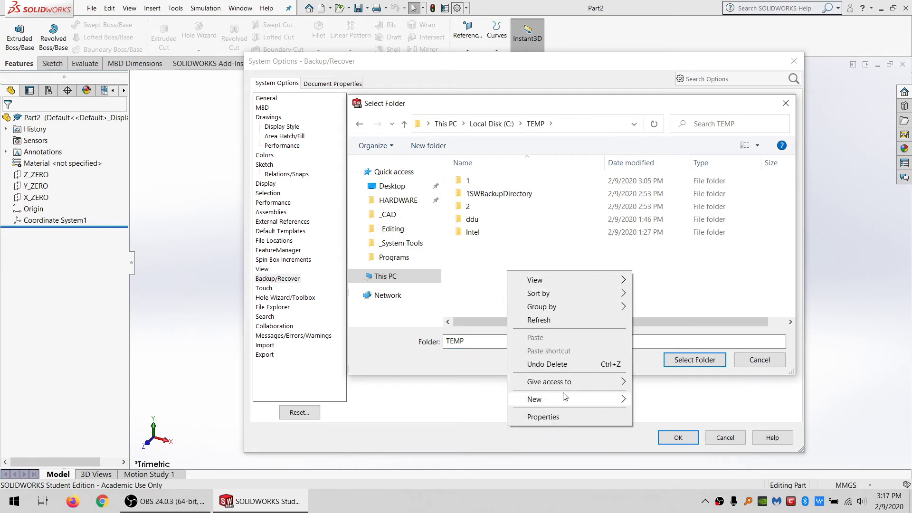
{"action": "mouse_move", "coordinate": [551, 399]}
{"action": "left_click", "coordinate": [655, 235]}
{"action": "type", "text": "SWBACKUP"}
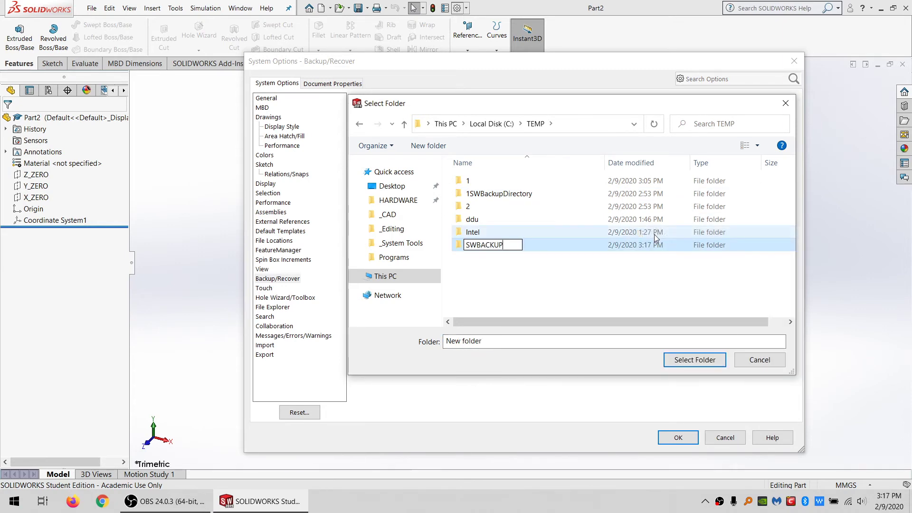
{"action": "key", "text": "Return"}
{"action": "key", "text": "Return"}
{"action": "left_click", "coordinate": [690, 362]}
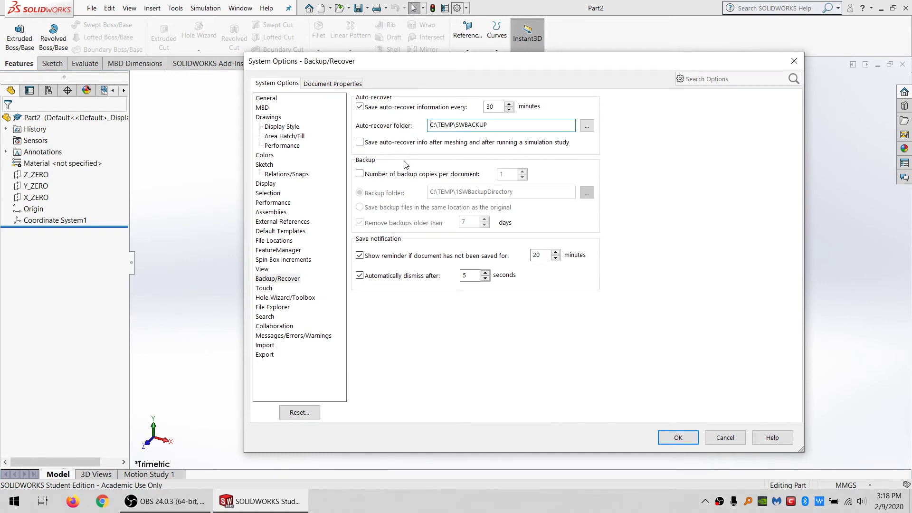
Enable 5 backup copies per document, stored in C:\TEMP\SWBACKUP, and turn off the removal of old backups.
{"action": "left_click", "coordinate": [400, 176]}
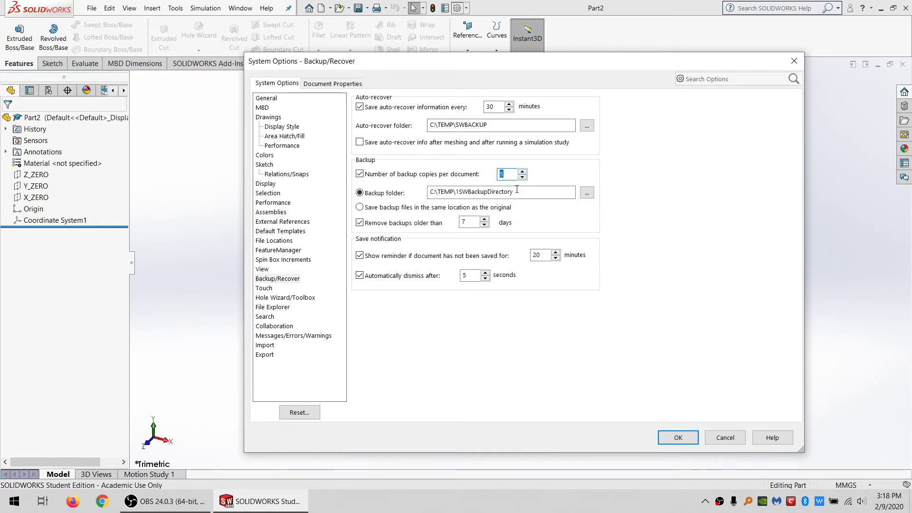
{"action": "double_click", "coordinate": [501, 126]}
{"action": "key", "text": "ctrl+c"}
{"action": "left_click_drag", "start_coordinate": [540, 192], "coordinate": [429, 192]}
{"action": "key", "text": "ctrl+v"}
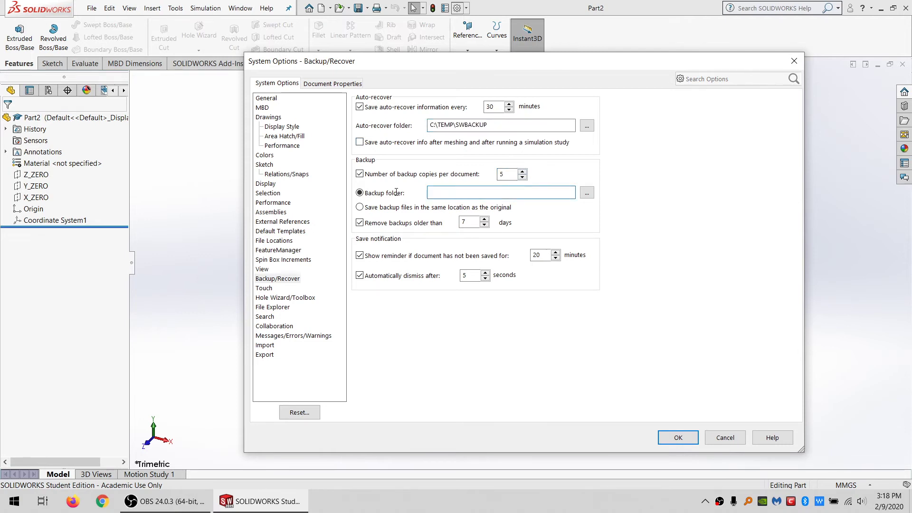
{"action": "left_click", "coordinate": [397, 223]}
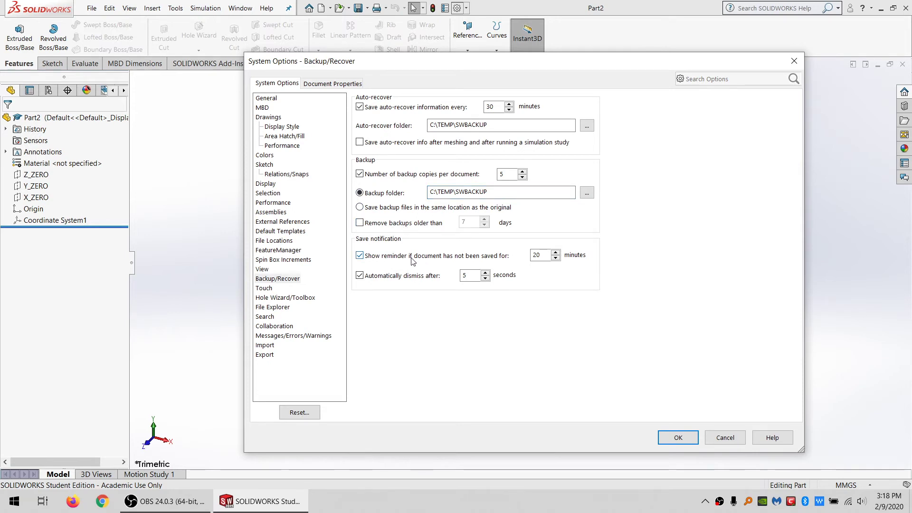
Set the unsaved document reminder to 45 minutes and its automatic dismissal to 10 seconds.
{"action": "double_click", "coordinate": [536, 255]}
{"action": "type", "text": "45"}
{"action": "key", "text": "Tab"}
{"action": "key", "text": "Tab"}
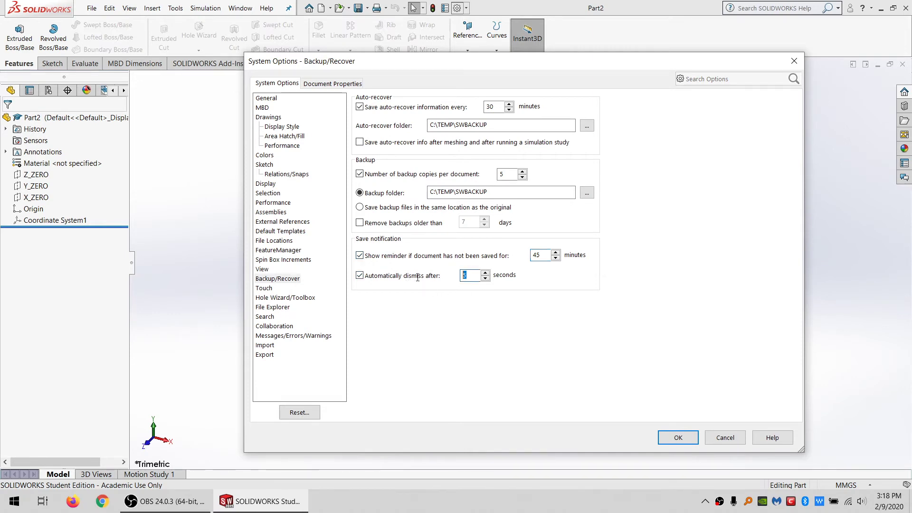
{"action": "type", "text": "10"}
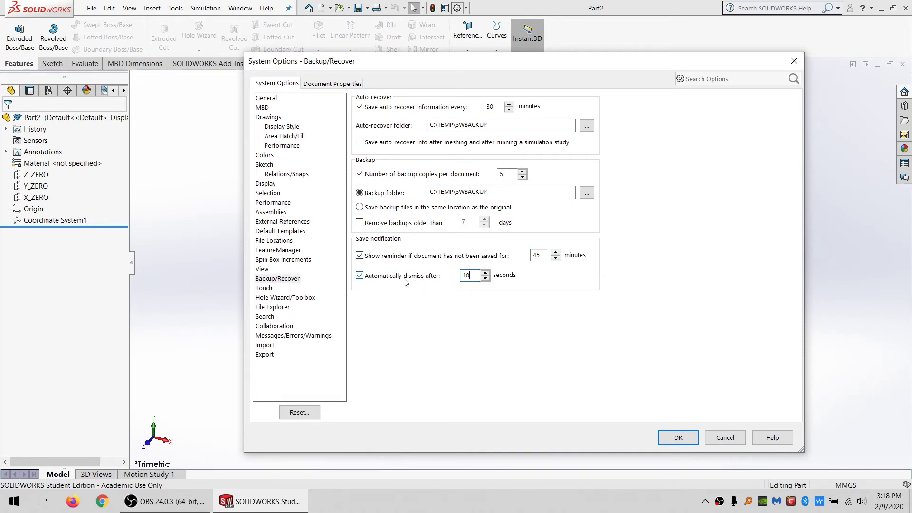
Exclude My Documents from the File Explorer view and turn off 3D ContentCentral results in the search options.
{"action": "left_click", "coordinate": [261, 289]}
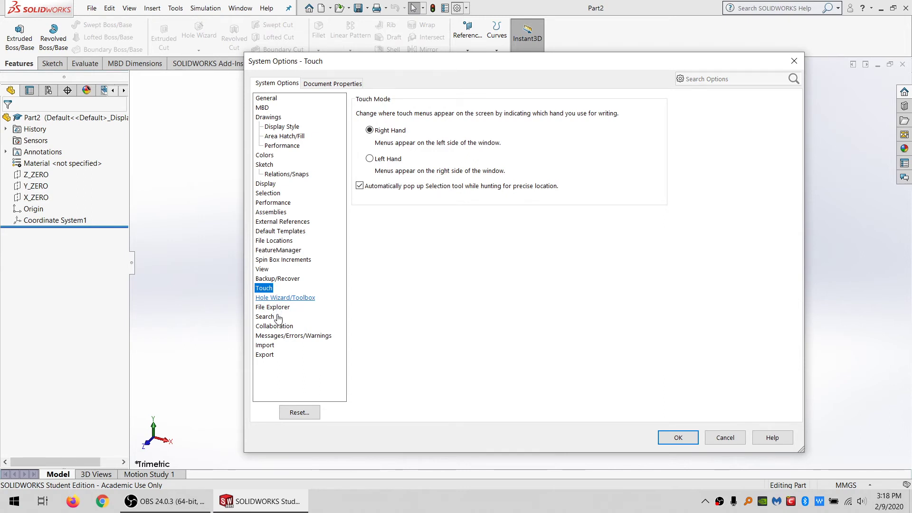
{"action": "left_click", "coordinate": [277, 299]}
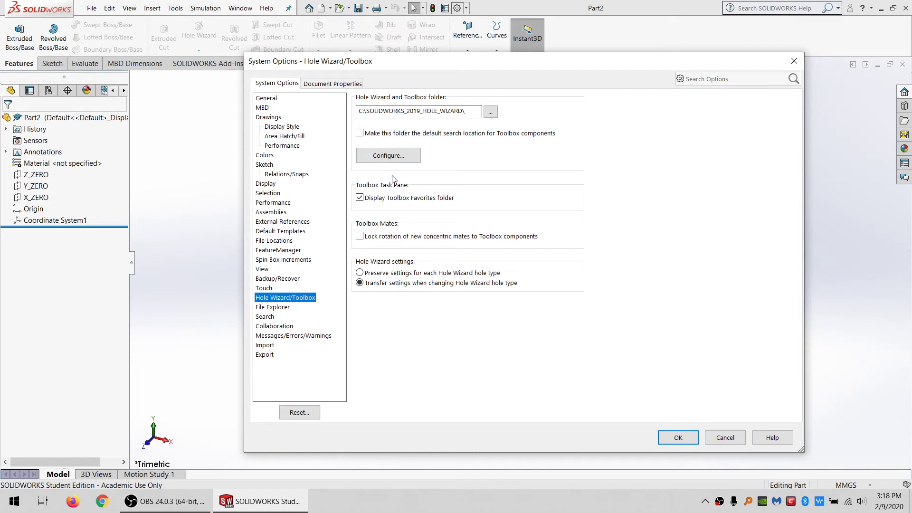
{"action": "left_click", "coordinate": [284, 308]}
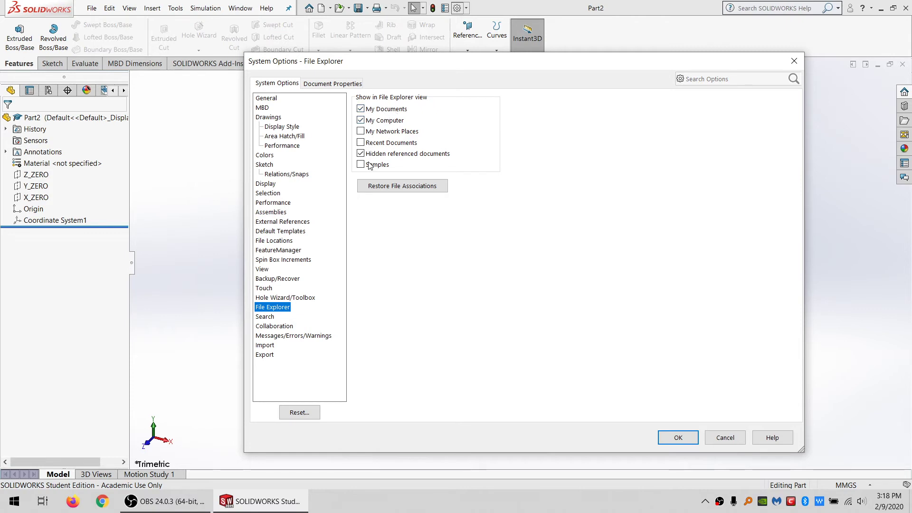
{"action": "left_click", "coordinate": [361, 109]}
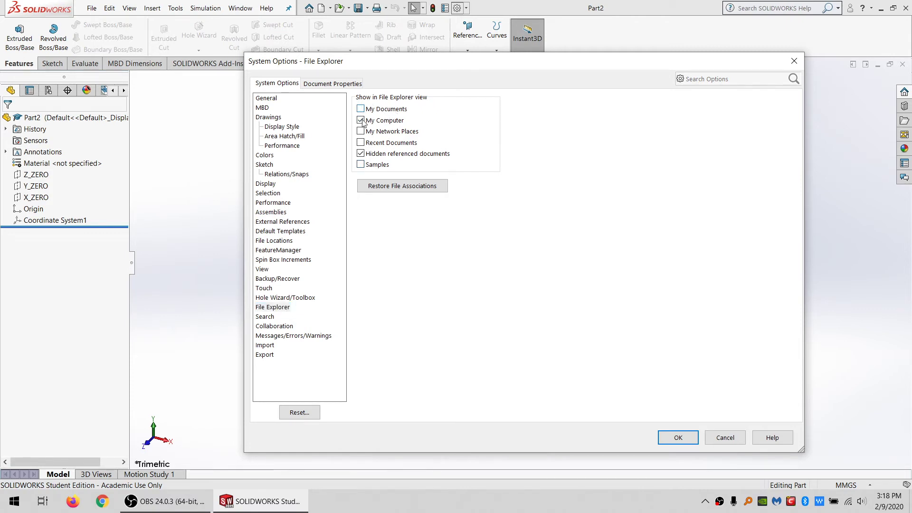
{"action": "left_click", "coordinate": [265, 317]}
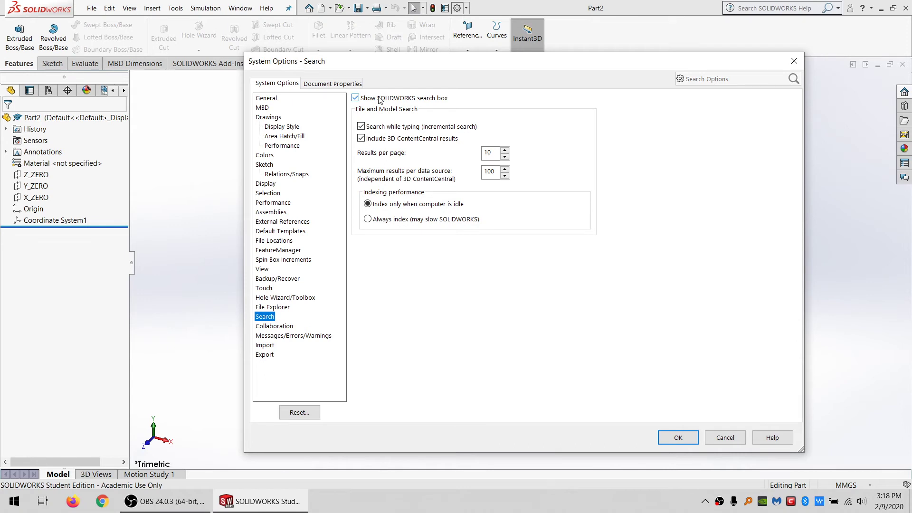
{"action": "left_click", "coordinate": [388, 141]}
Set the display of circular references in equations to Everywhere in the Messages/Errors/Warnings options.
{"action": "left_click", "coordinate": [266, 326]}
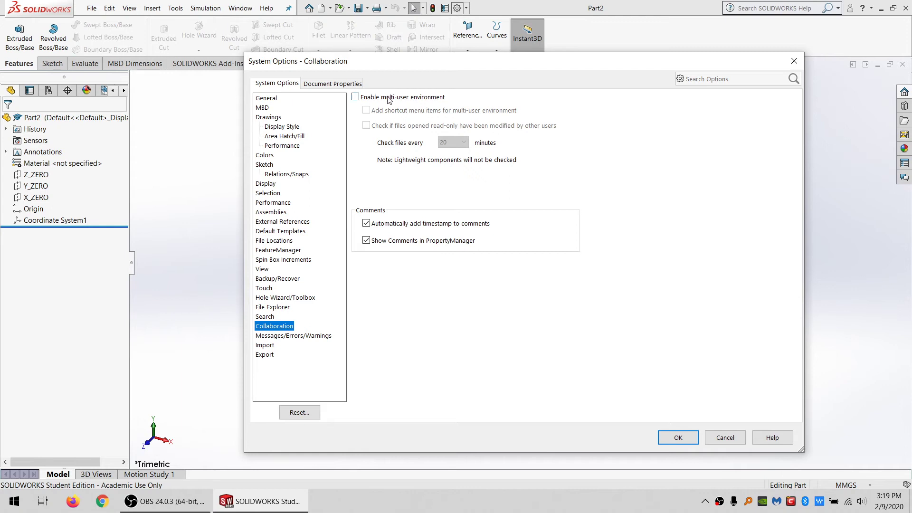
{"action": "left_click", "coordinate": [288, 337]}
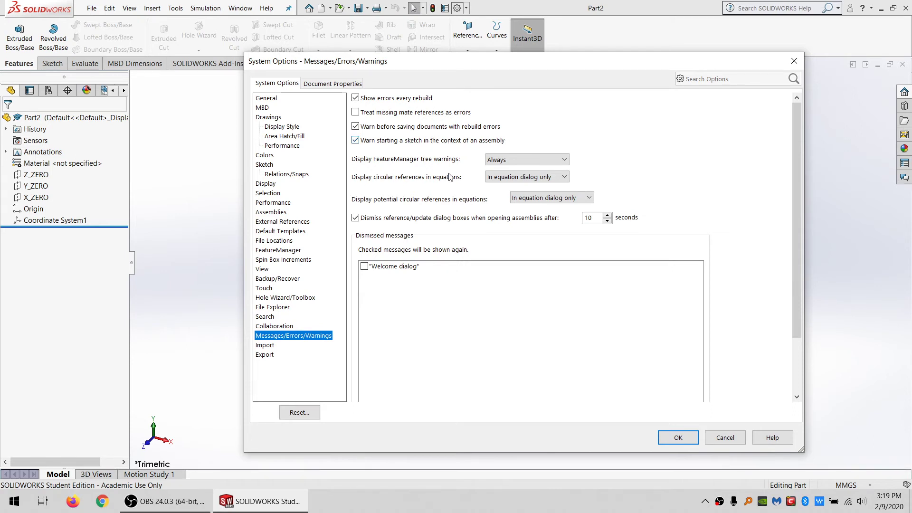
{"action": "left_click", "coordinate": [506, 181]}
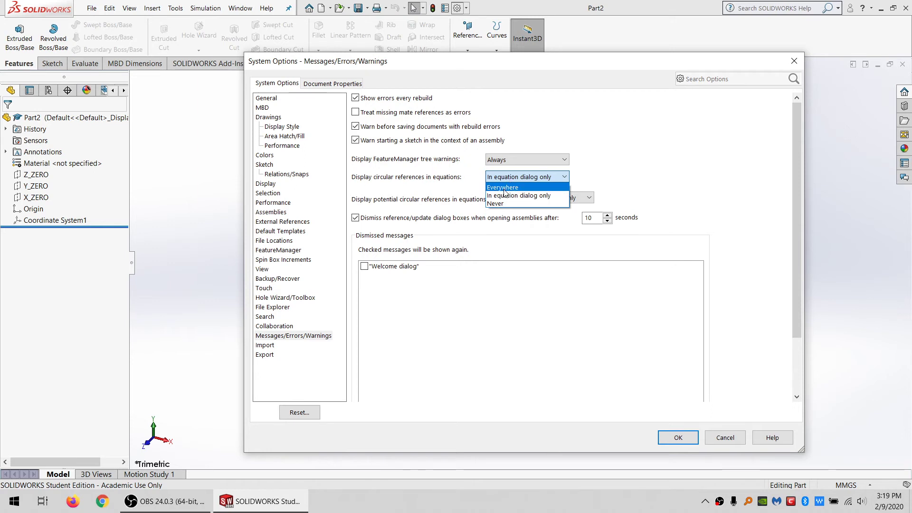
{"action": "left_click", "coordinate": [504, 188]}
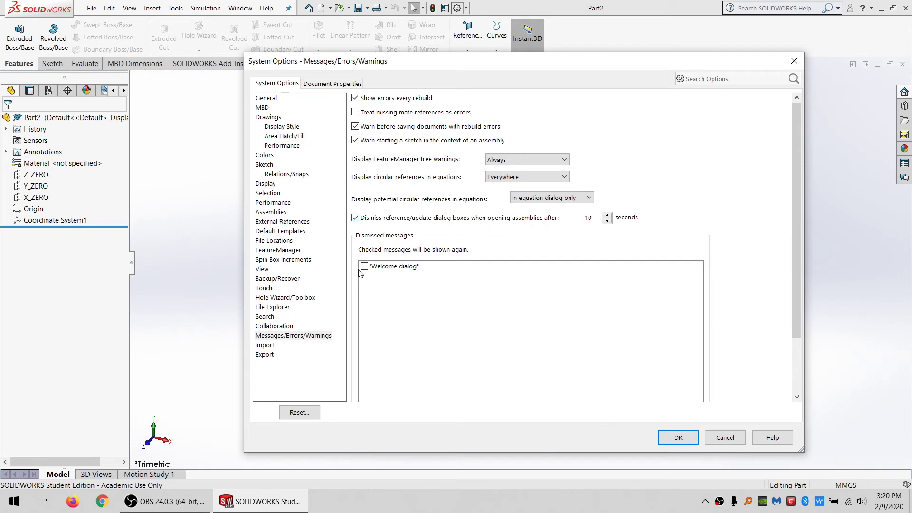
Turn off the automatic running of Import Diagnostics (Healing) in the general import options.
{"action": "left_click", "coordinate": [269, 347]}
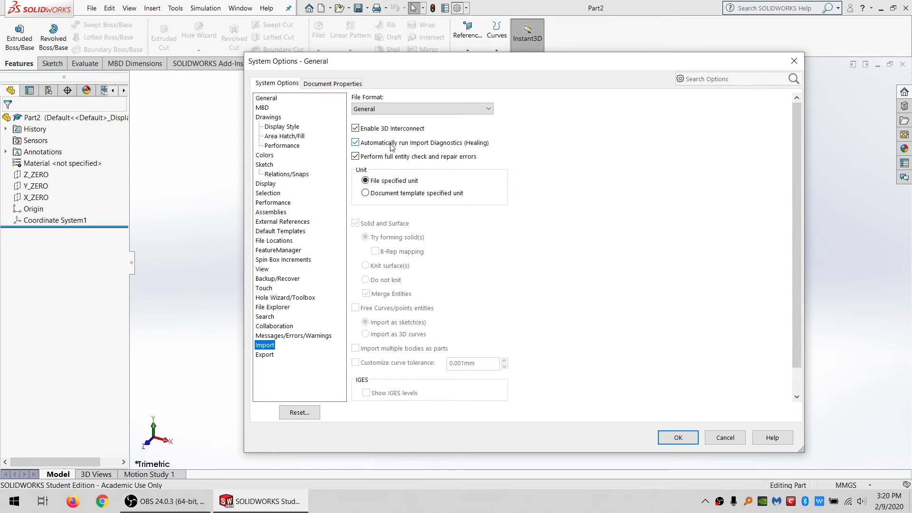
{"action": "left_click", "coordinate": [424, 145]}
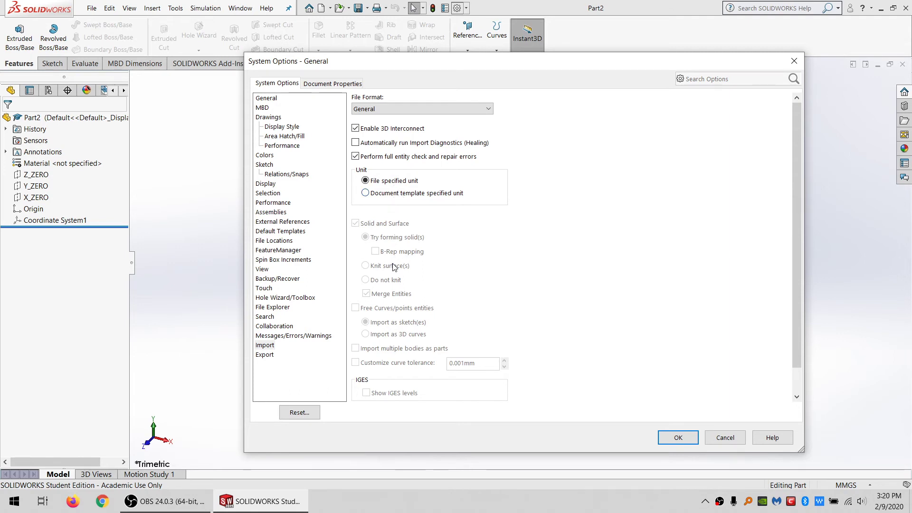
{"action": "scroll", "coordinate": [393, 267], "scroll_direction": "down", "scroll_amount": 2}
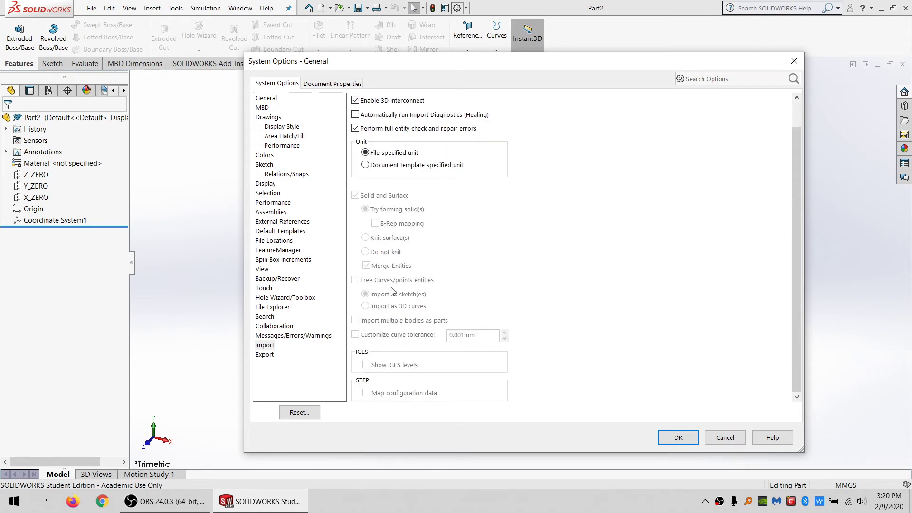
{"action": "scroll", "coordinate": [399, 266], "scroll_direction": "up", "scroll_amount": 2}
Set STL/OBJ/OFF/PLY/PLY2 files to import as a solid body.
{"action": "left_click", "coordinate": [384, 109]}
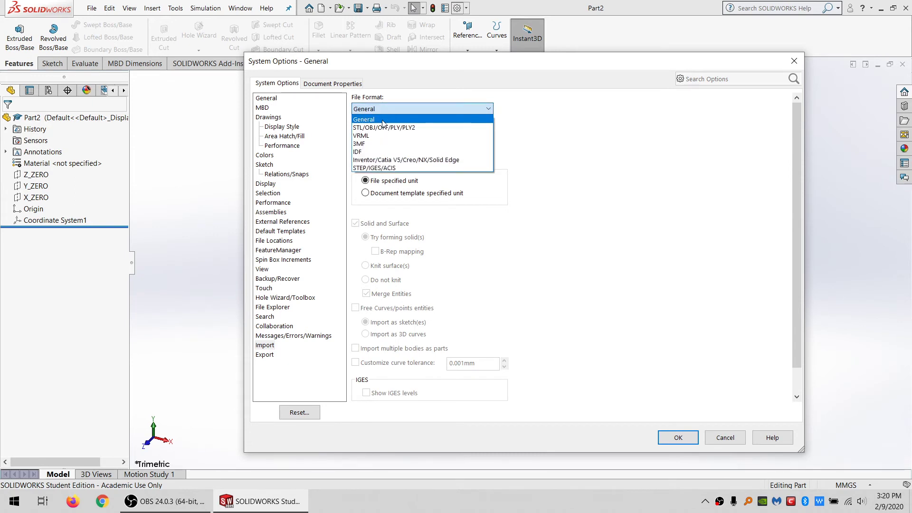
{"action": "left_click", "coordinate": [384, 129]}
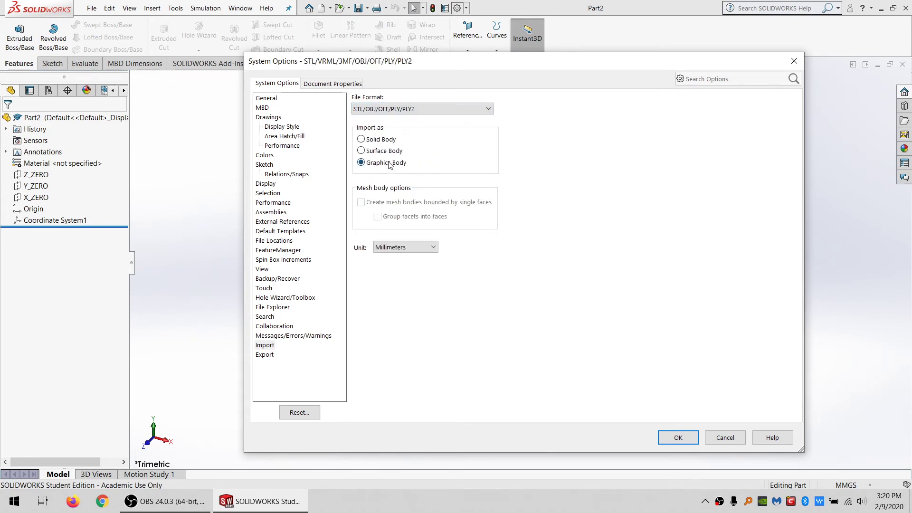
{"action": "left_click", "coordinate": [383, 141]}
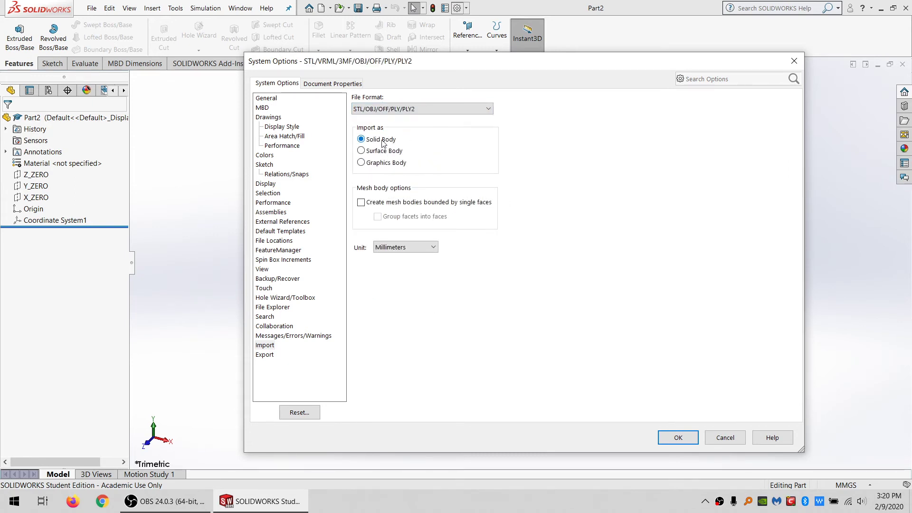
Review the import options for the VRML, 3MF and IDF file formats.
{"action": "left_click", "coordinate": [385, 113]}
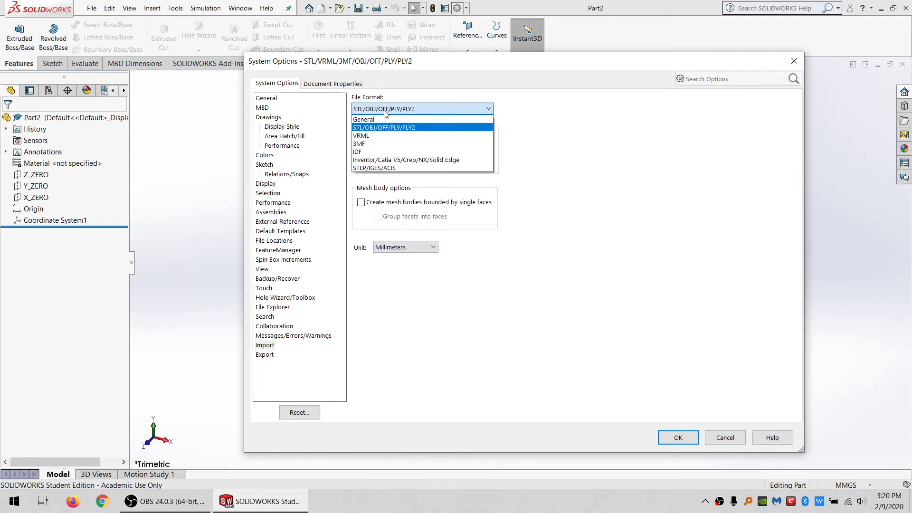
{"action": "left_click", "coordinate": [379, 136]}
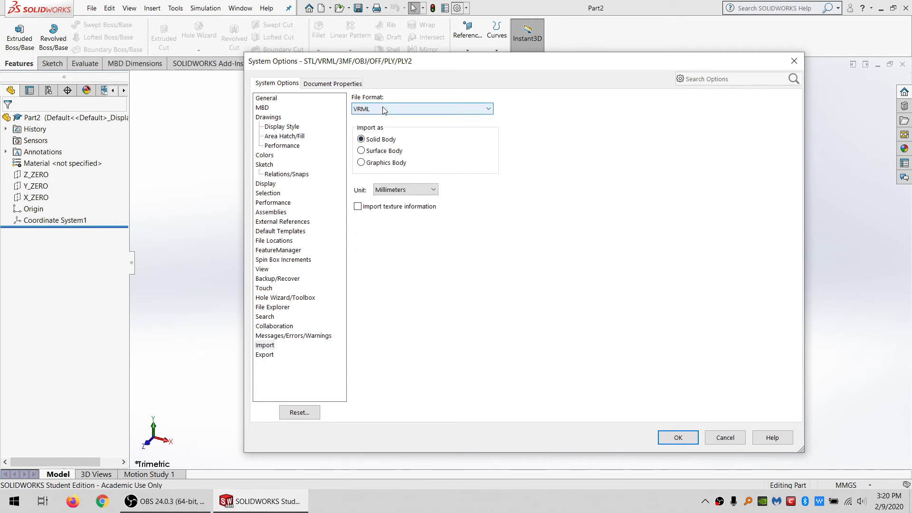
{"action": "left_click", "coordinate": [384, 110]}
{"action": "left_click", "coordinate": [378, 136]}
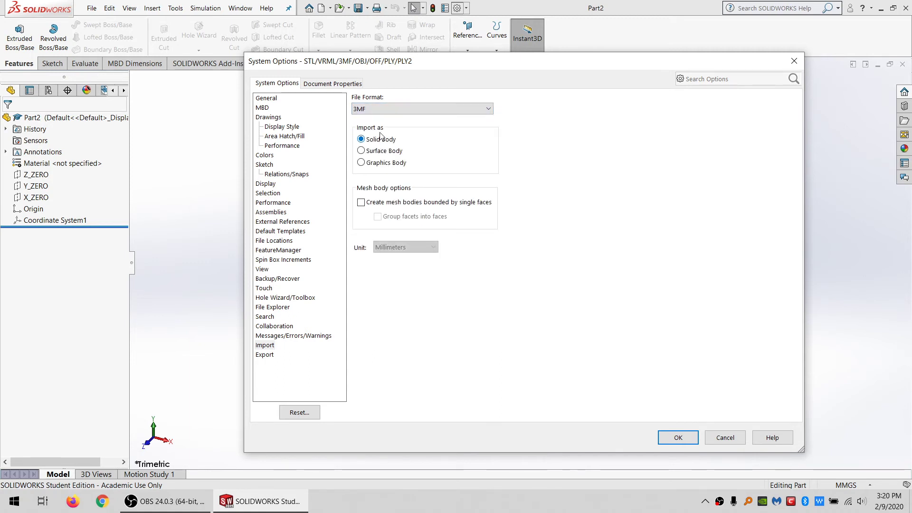
{"action": "left_click", "coordinate": [378, 110]}
{"action": "left_click", "coordinate": [380, 152]}
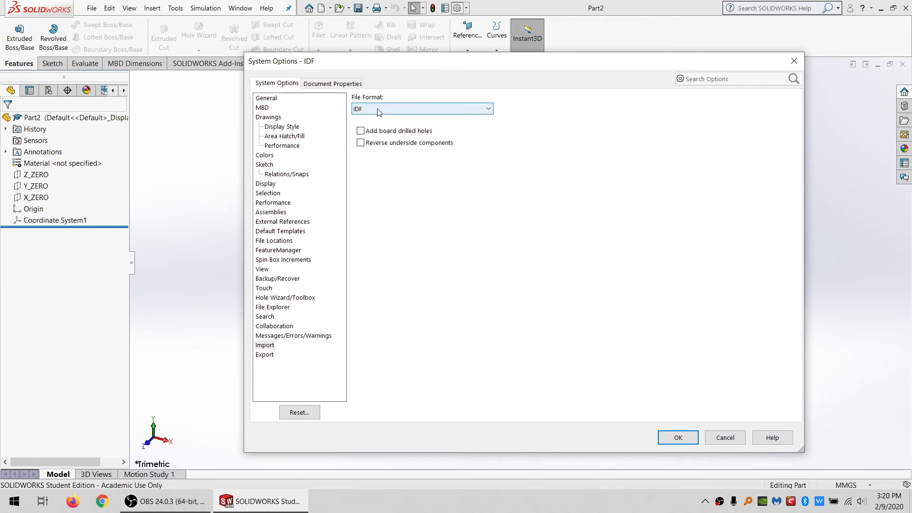
Exclude reference planes, reference axes and custom properties from Inventor/Catia V5/Creo/NX/Solid Edge imports.
{"action": "left_click", "coordinate": [378, 110]}
{"action": "left_click", "coordinate": [378, 161]}
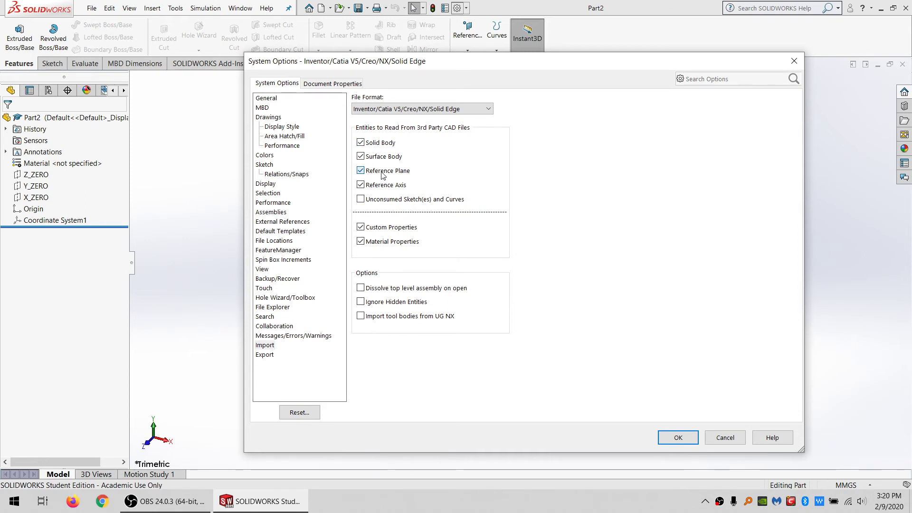
{"action": "left_click", "coordinate": [382, 172]}
{"action": "left_click", "coordinate": [383, 187]}
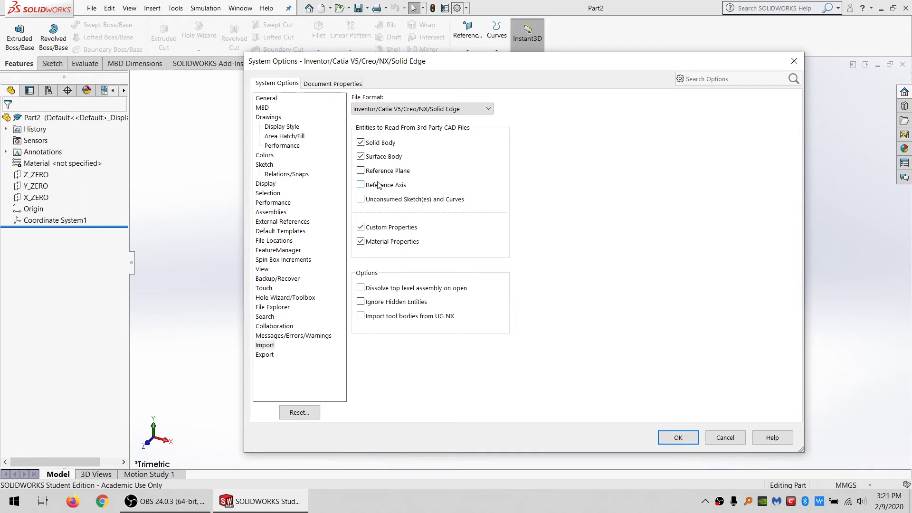
{"action": "left_click", "coordinate": [386, 229]}
For STEP/IGES/ACIS imports, exclude reference planes and set the assembly structure mapping to import an assembly as a multiple body part.
{"action": "left_click", "coordinate": [380, 109]}
{"action": "left_click", "coordinate": [386, 167]}
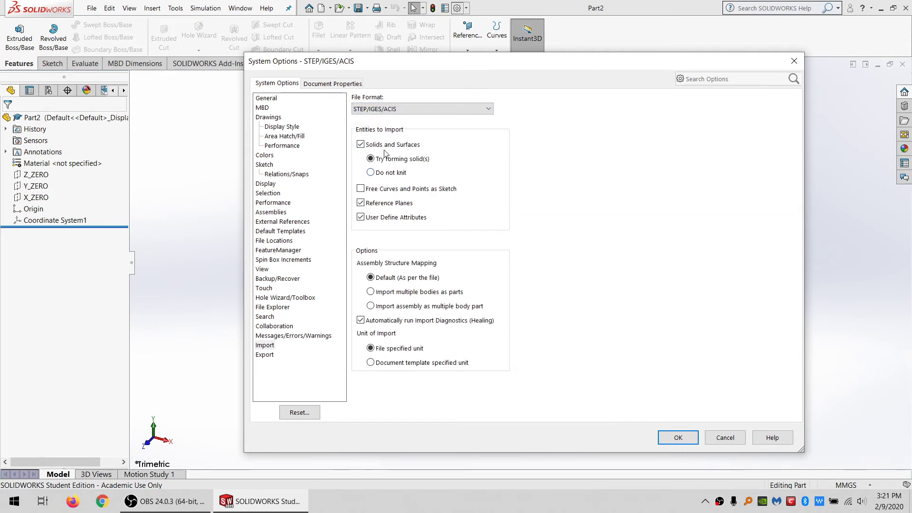
{"action": "left_click", "coordinate": [385, 204]}
{"action": "left_click", "coordinate": [392, 308]}
{"action": "left_click", "coordinate": [397, 294]}
{"action": "left_click", "coordinate": [389, 306]}
Refine the custom STL export resolution to a deviation tolerance of 0.02480159 mm and an angle tolerance of 0.5 degrees.
{"action": "left_click", "coordinate": [265, 355]}
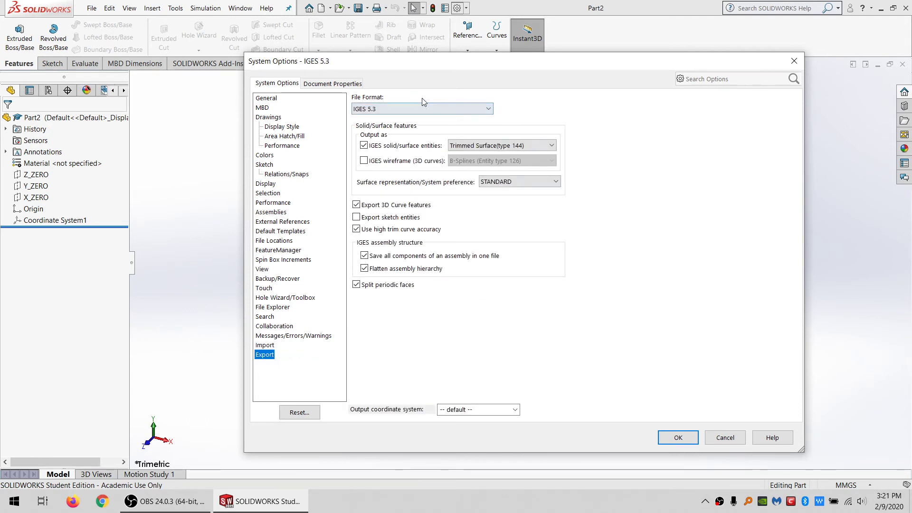
{"action": "left_click", "coordinate": [411, 111]}
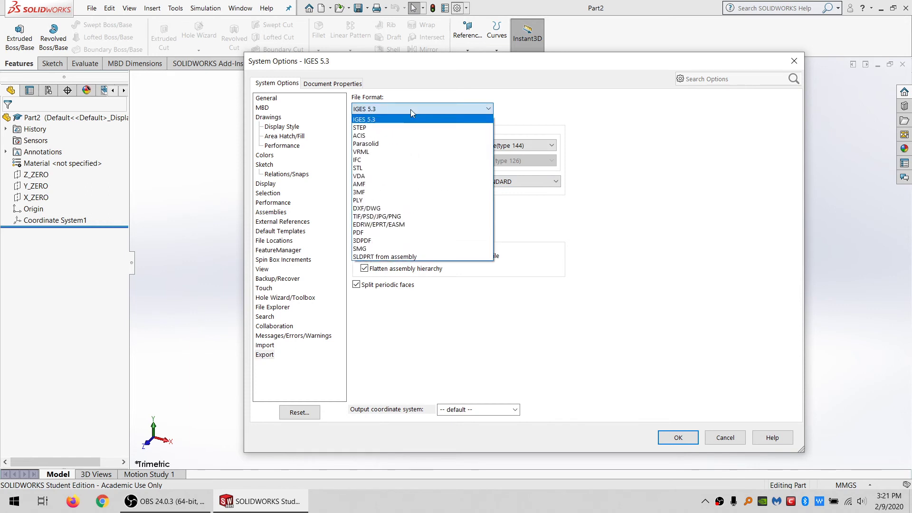
{"action": "left_click", "coordinate": [409, 127]}
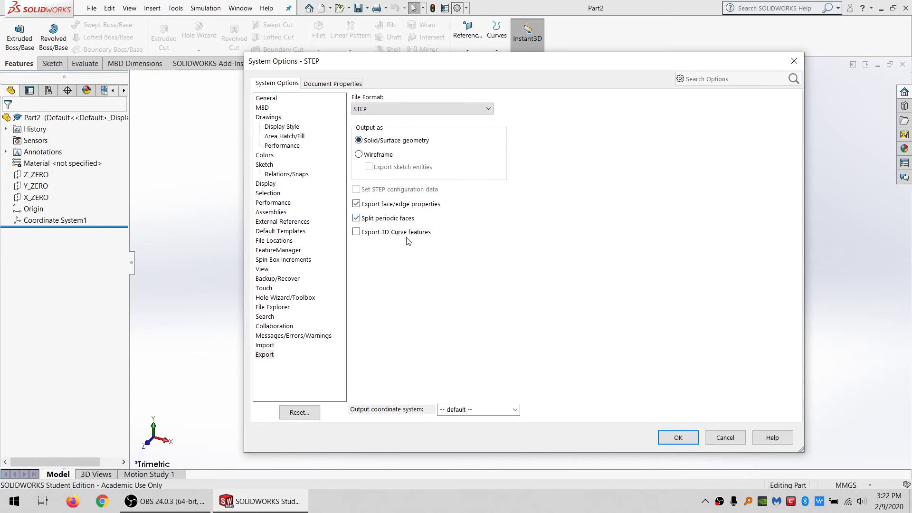
{"action": "left_click", "coordinate": [416, 111]}
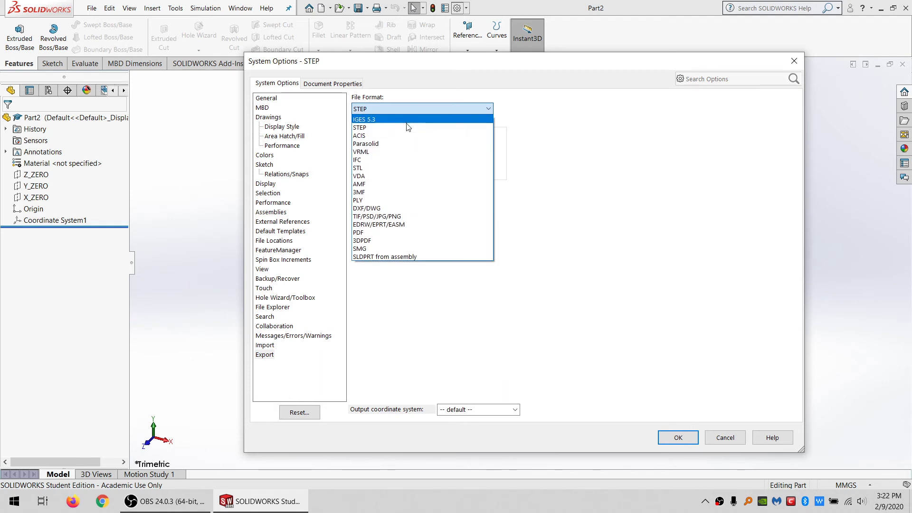
{"action": "left_click", "coordinate": [395, 168]}
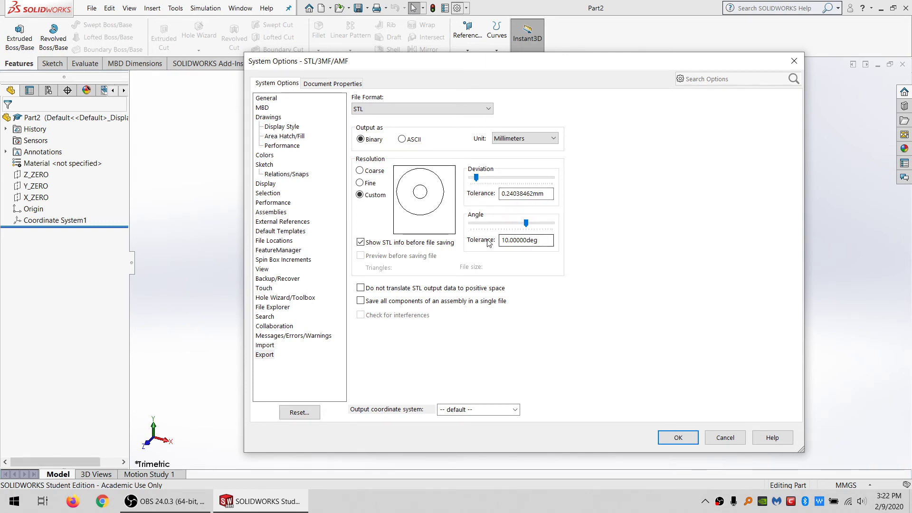
{"action": "left_click_drag", "start_coordinate": [477, 178], "coordinate": [687, 183]}
{"action": "left_click_drag", "start_coordinate": [525, 224], "coordinate": [639, 236]}
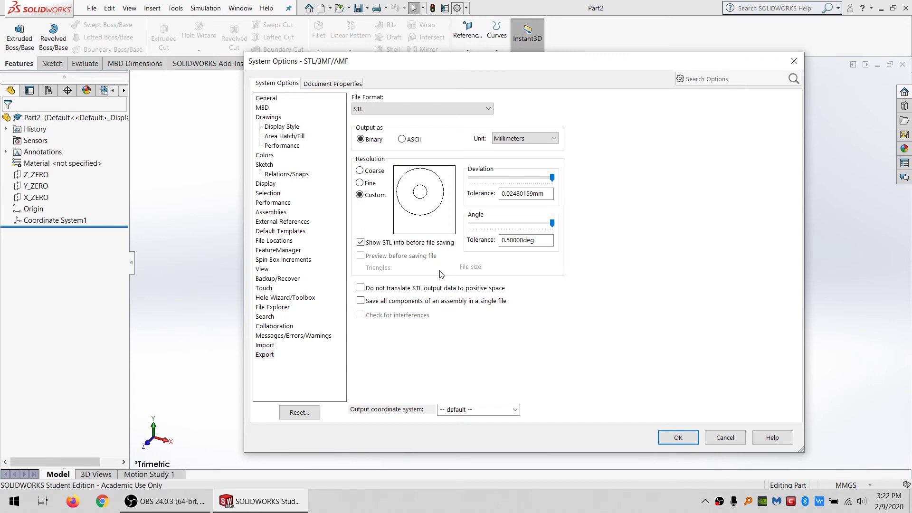
Turn off mass properties in the SLDPRT from assembly export options, accept the system options and dismiss the tessellated data confirmation.
{"action": "left_click", "coordinate": [431, 110]}
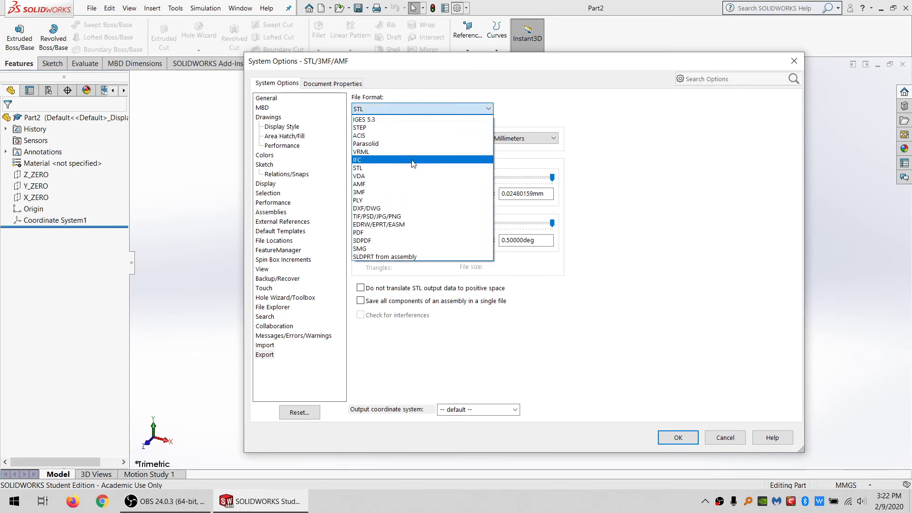
{"action": "left_click", "coordinate": [401, 257]}
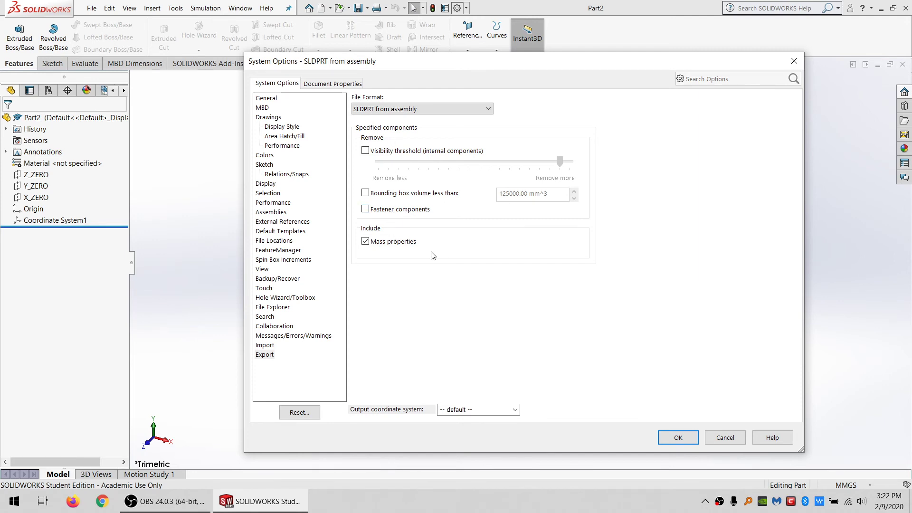
{"action": "left_click", "coordinate": [398, 243]}
{"action": "left_click", "coordinate": [675, 439]}
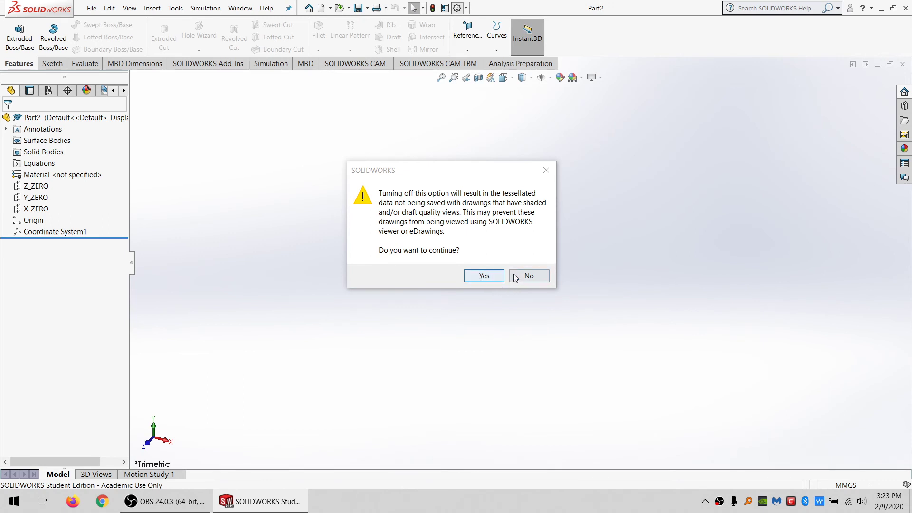
{"action": "left_click", "coordinate": [545, 170]}
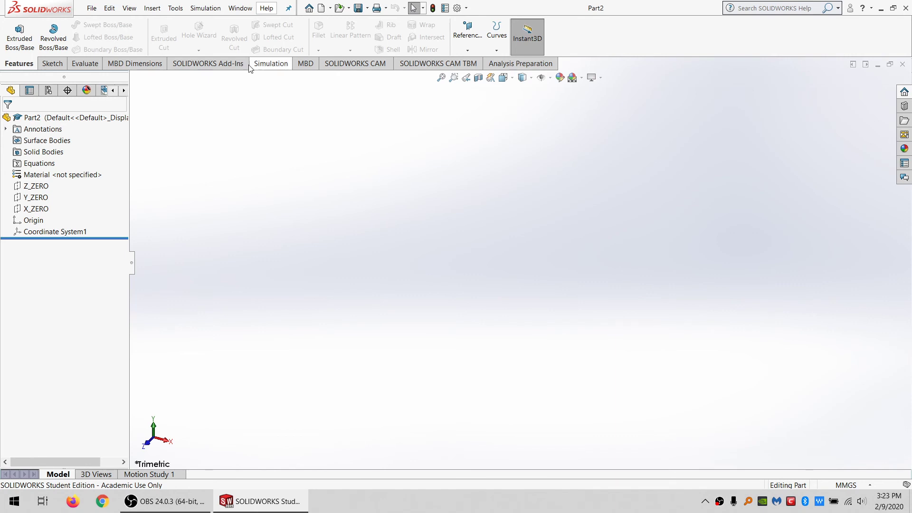
Look through the Sketch, Evaluate, MBD Dimensions, Add-Ins, Simulation and MBD command sets and return to the Features commands.
{"action": "left_click", "coordinate": [52, 64]}
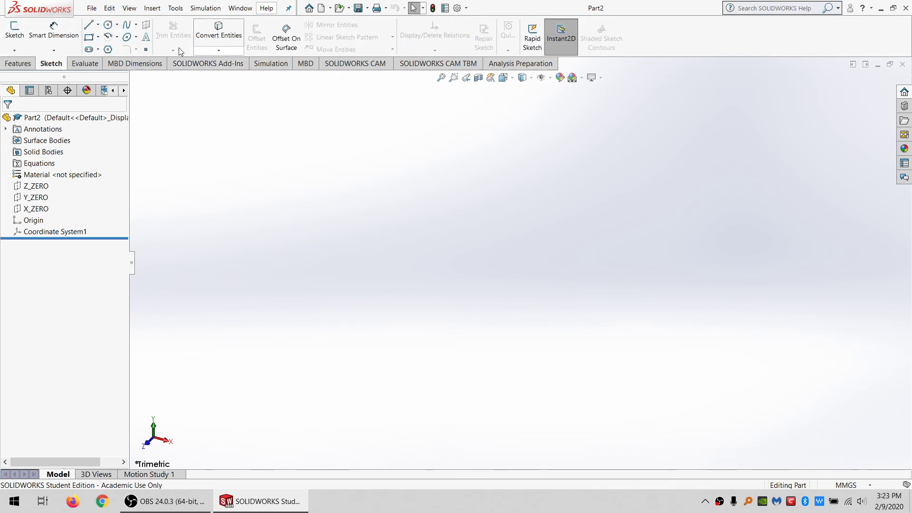
{"action": "left_click", "coordinate": [85, 64]}
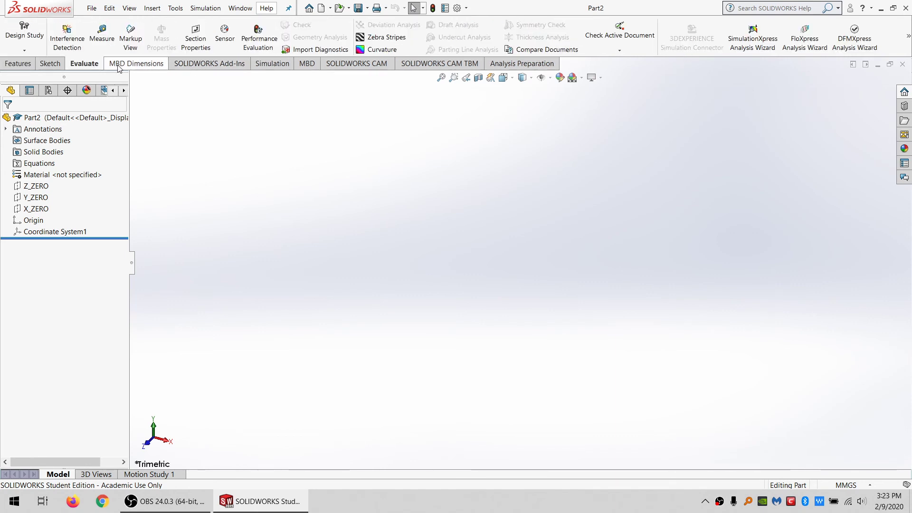
{"action": "left_click", "coordinate": [133, 64]}
{"action": "left_click", "coordinate": [197, 65]}
{"action": "left_click", "coordinate": [273, 65]}
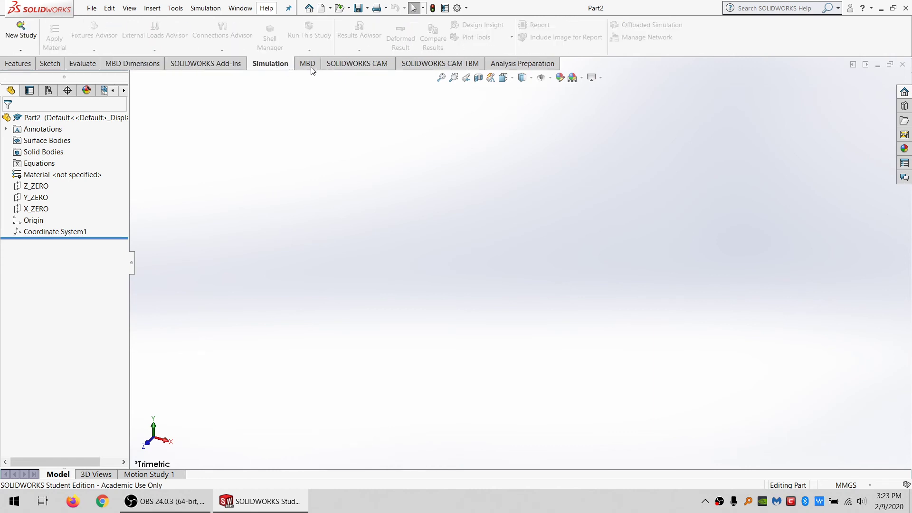
{"action": "left_click", "coordinate": [306, 66]}
{"action": "left_click", "coordinate": [15, 67]}
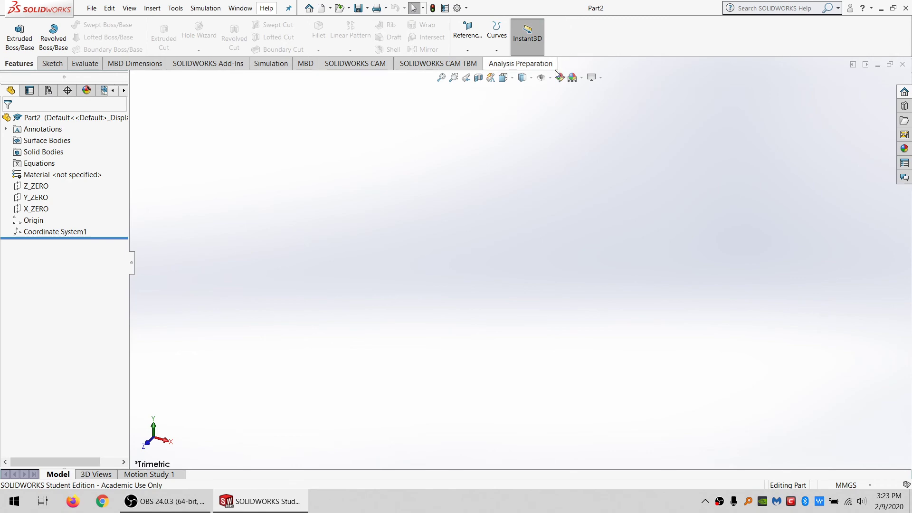
Open the toolbar customization and display the available commands of the Features category.
{"action": "right_click", "coordinate": [566, 41]}
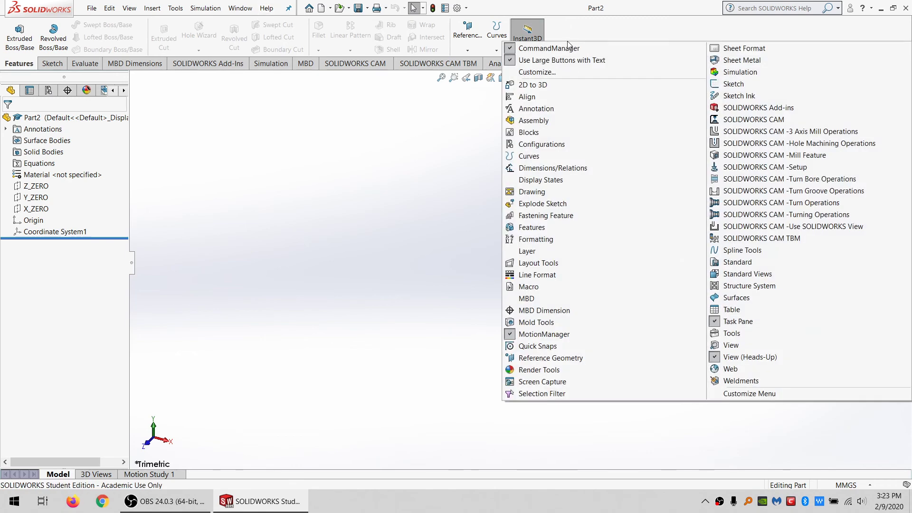
{"action": "left_click", "coordinate": [550, 75]}
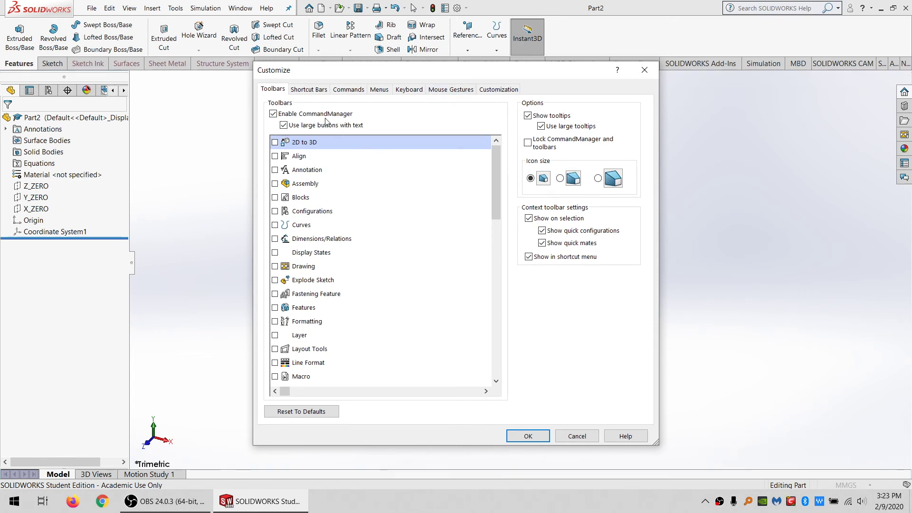
{"action": "left_click", "coordinate": [309, 90]}
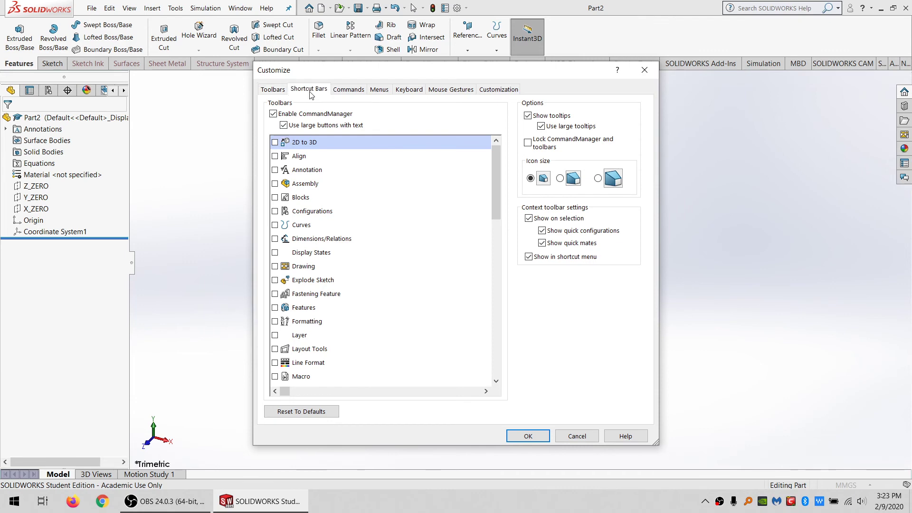
{"action": "left_click", "coordinate": [346, 90]}
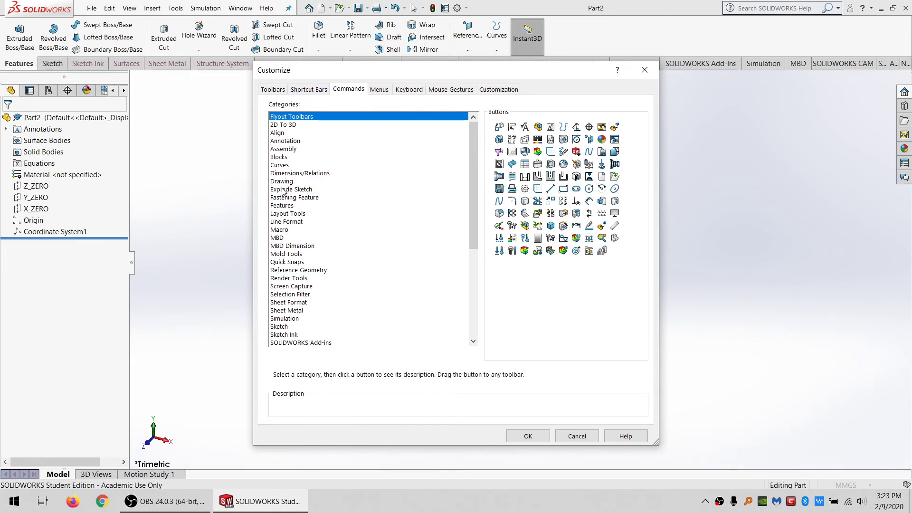
{"action": "left_click", "coordinate": [285, 206]}
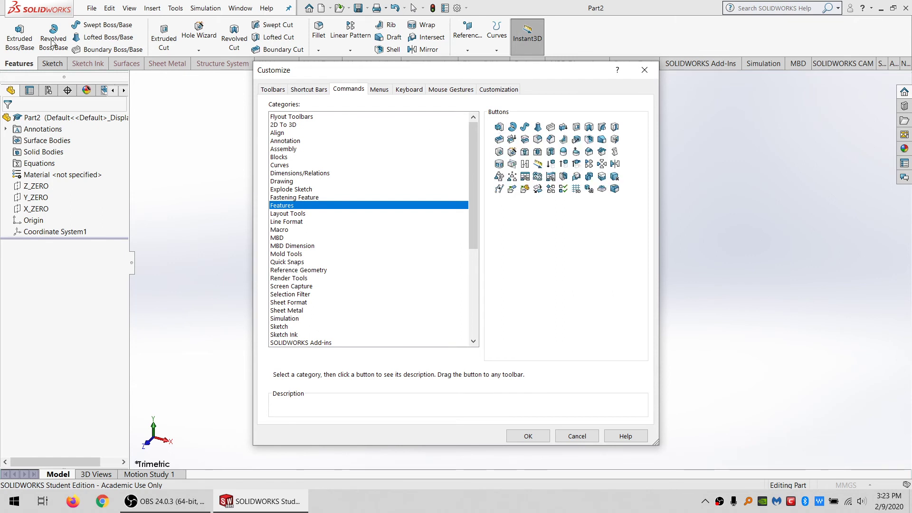
Add a second Extruded Boss/Base command beside the existing one in the Features commands and delete the duplicate.
{"action": "left_click_drag", "start_coordinate": [499, 127], "coordinate": [50, 45]}
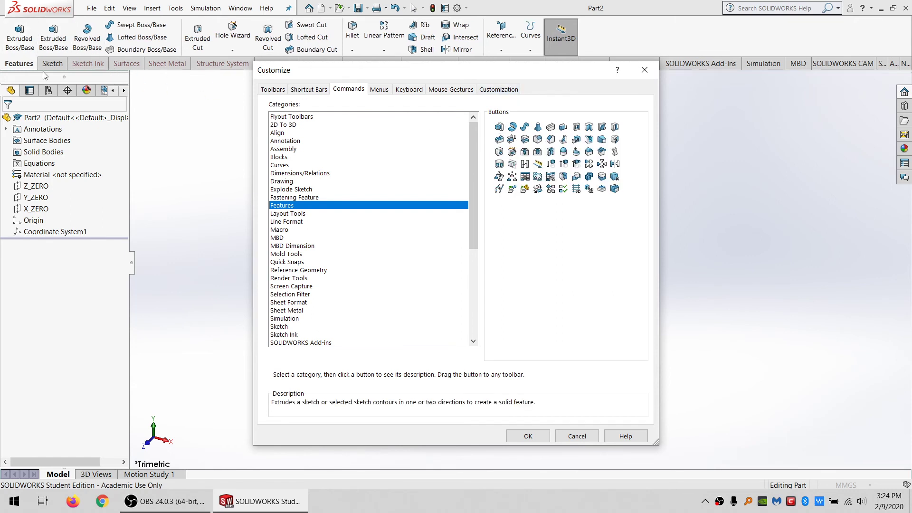
{"action": "right_click", "coordinate": [55, 31]}
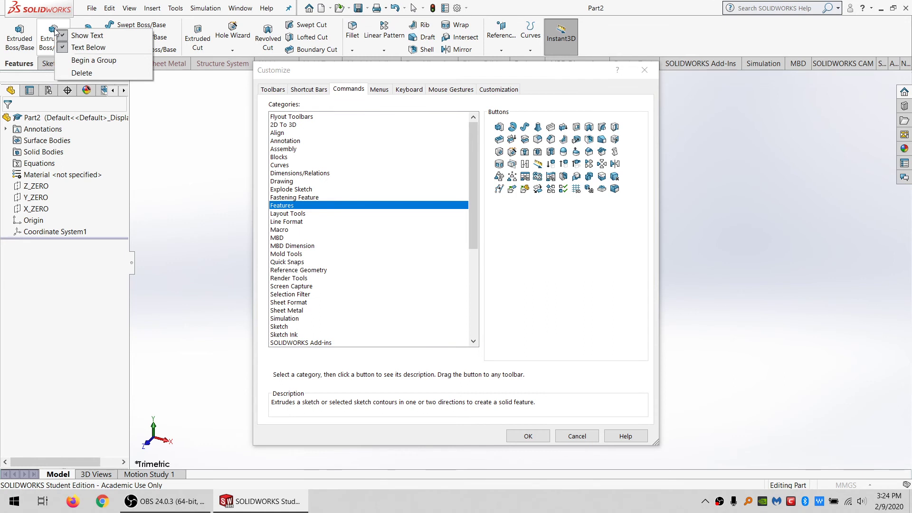
{"action": "left_click", "coordinate": [81, 73]}
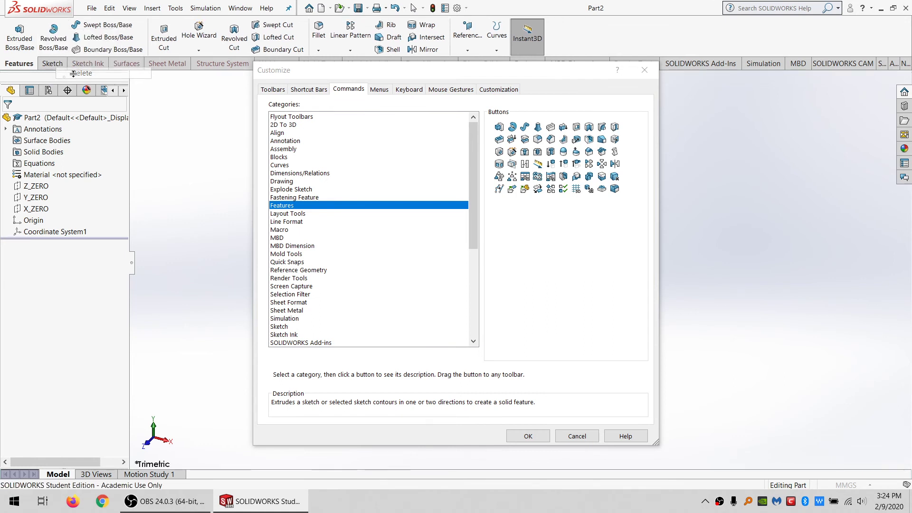
Turn off Text Below and Show Text for the Extruded Boss/Base command in the Features commands.
{"action": "right_click", "coordinate": [18, 34]}
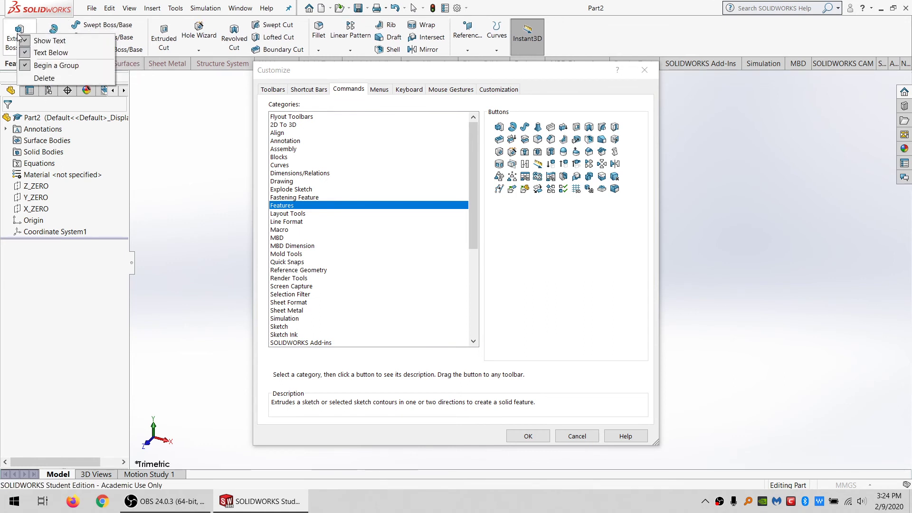
{"action": "left_click", "coordinate": [39, 53]}
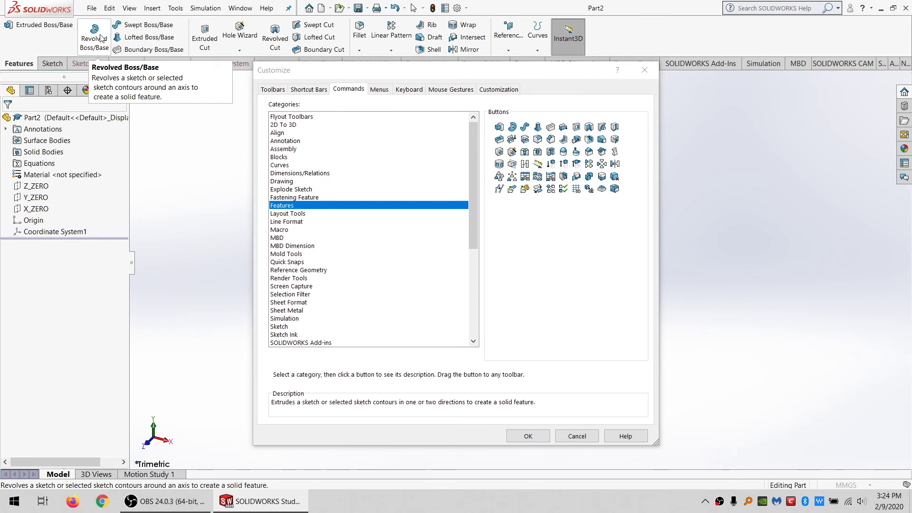
{"action": "right_click", "coordinate": [43, 29]}
{"action": "left_click", "coordinate": [19, 41]}
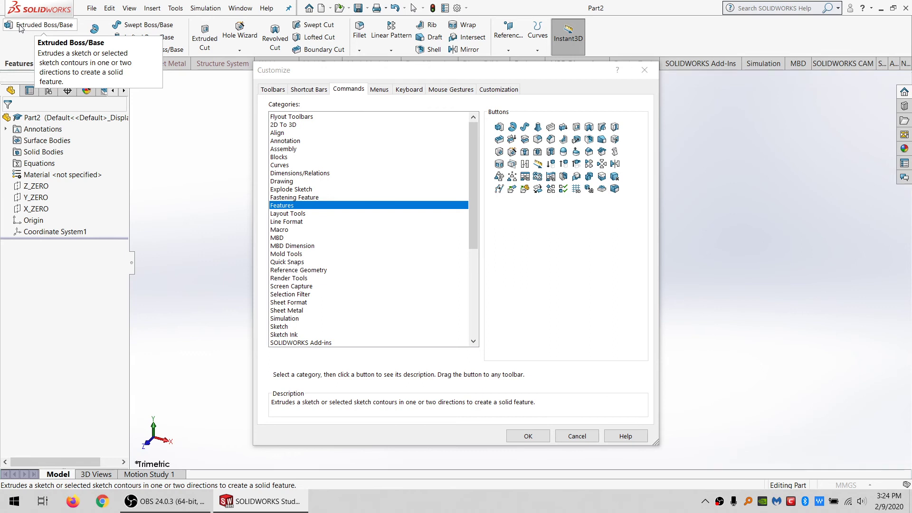
{"action": "right_click", "coordinate": [19, 29]}
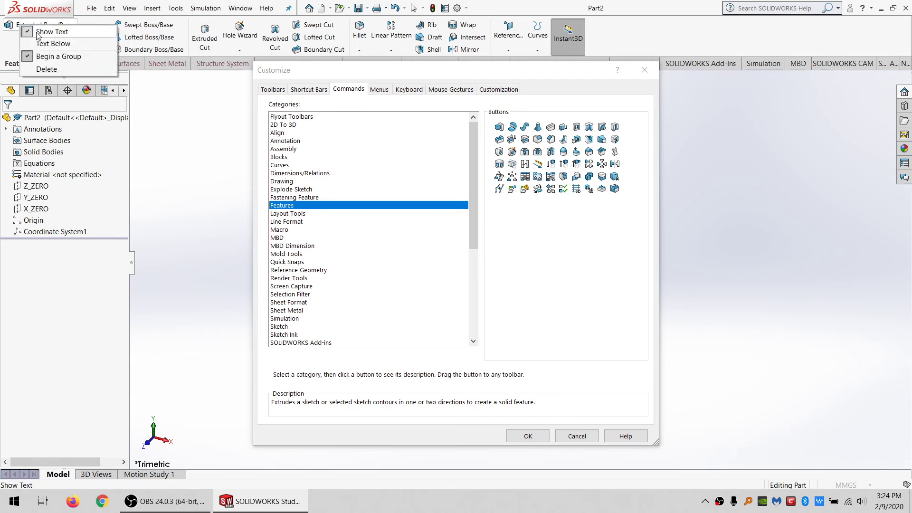
{"action": "left_click", "coordinate": [41, 33]}
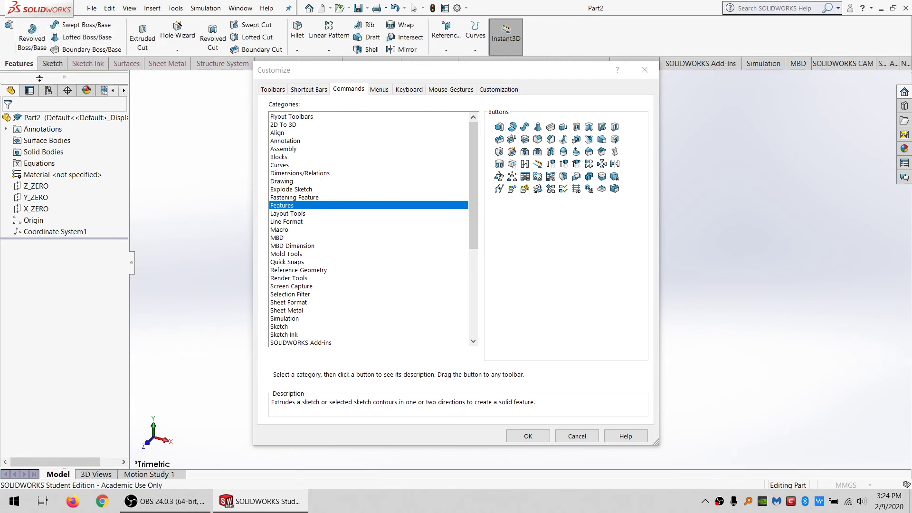
Begin a new group at the Revolved Boss/Base command and another at the Lofted Boss/Base command.
{"action": "right_click", "coordinate": [33, 35]}
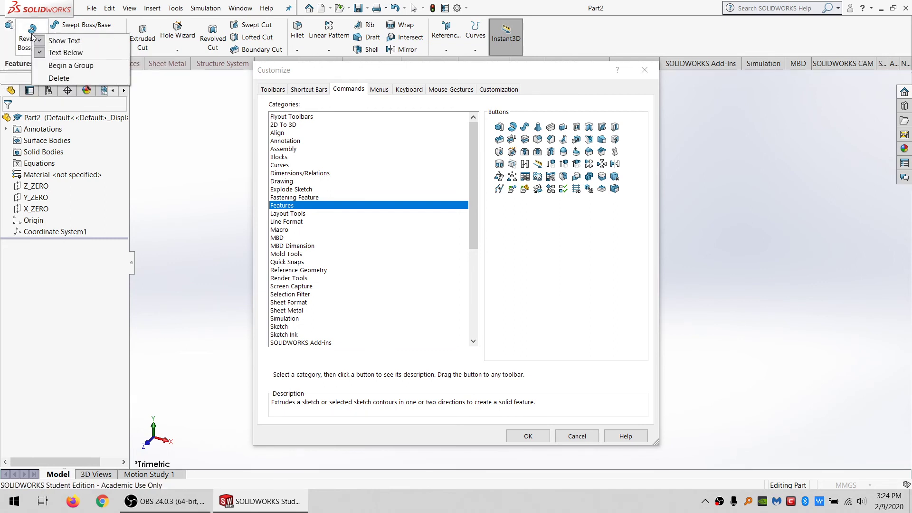
{"action": "left_click", "coordinate": [71, 65]}
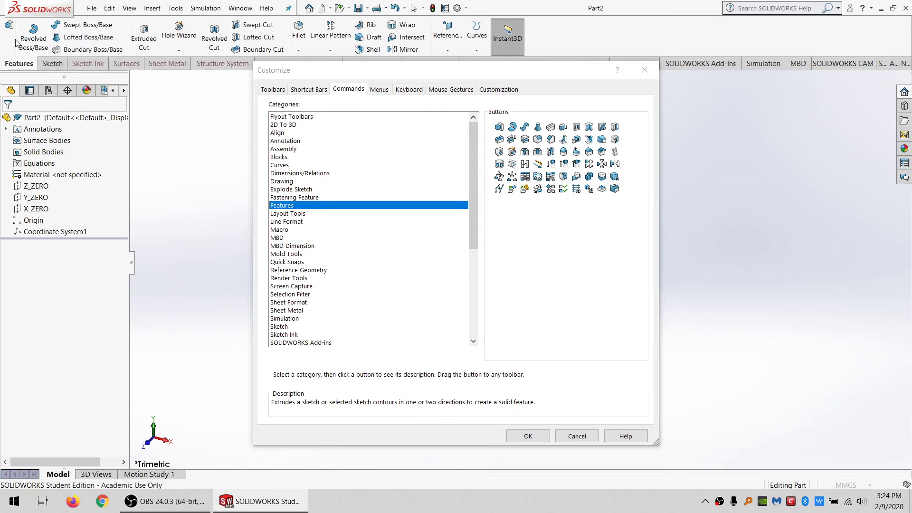
{"action": "right_click", "coordinate": [69, 38]}
{"action": "left_click", "coordinate": [107, 70]}
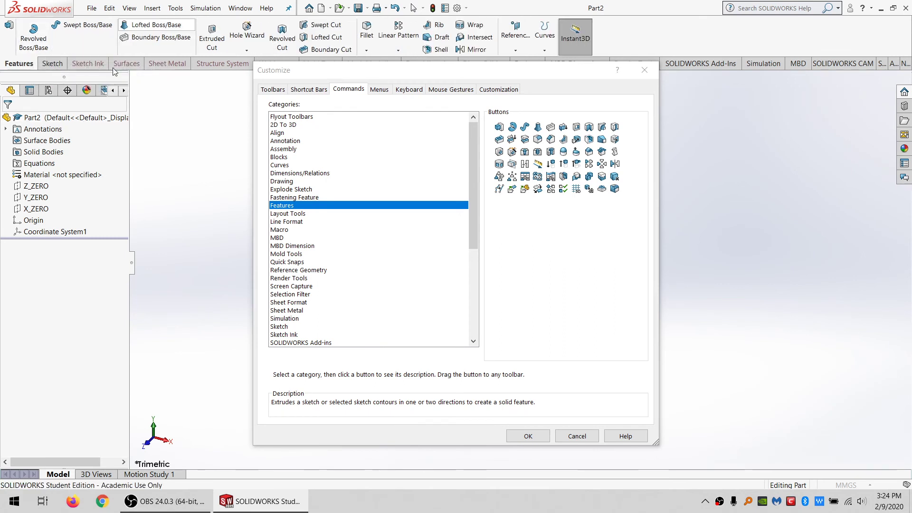
{"action": "right_click", "coordinate": [139, 35]}
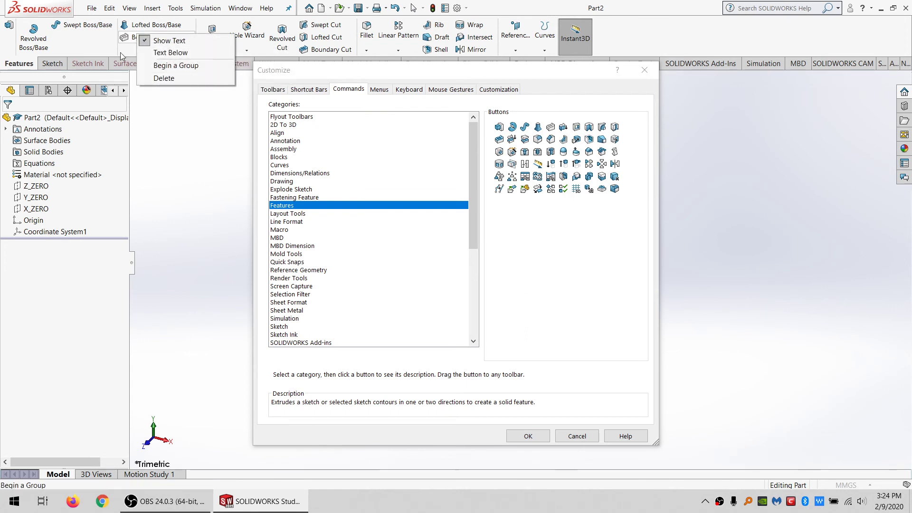
{"action": "left_click", "coordinate": [161, 53]}
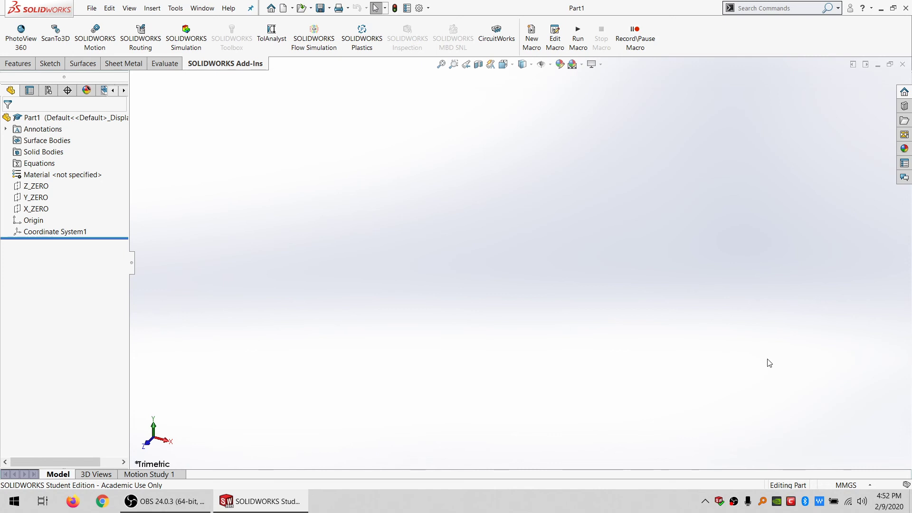
Examine the customized Features, Sketch, Surfaces, Sheet Metal, Evaluate and SOLIDWORKS Add-Ins command sets of the part.
{"action": "left_click", "coordinate": [19, 66]}
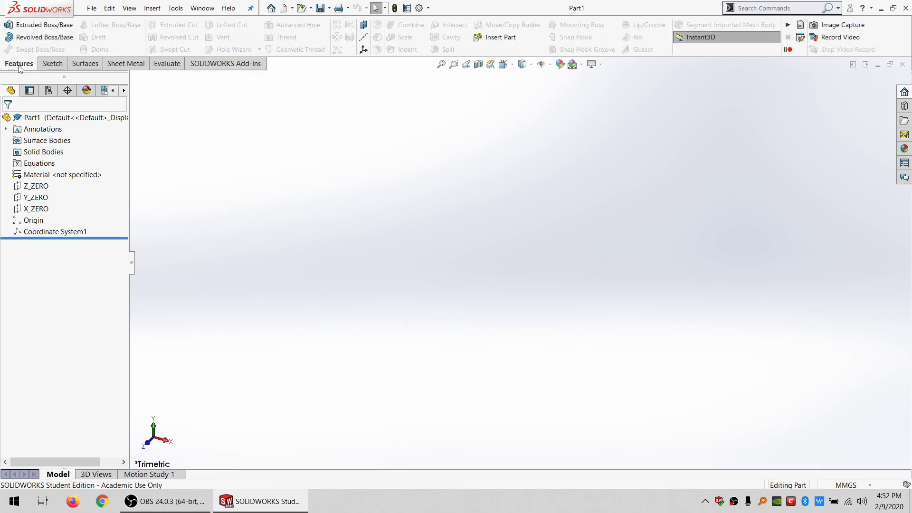
{"action": "left_click", "coordinate": [51, 65]}
{"action": "left_click", "coordinate": [82, 65]}
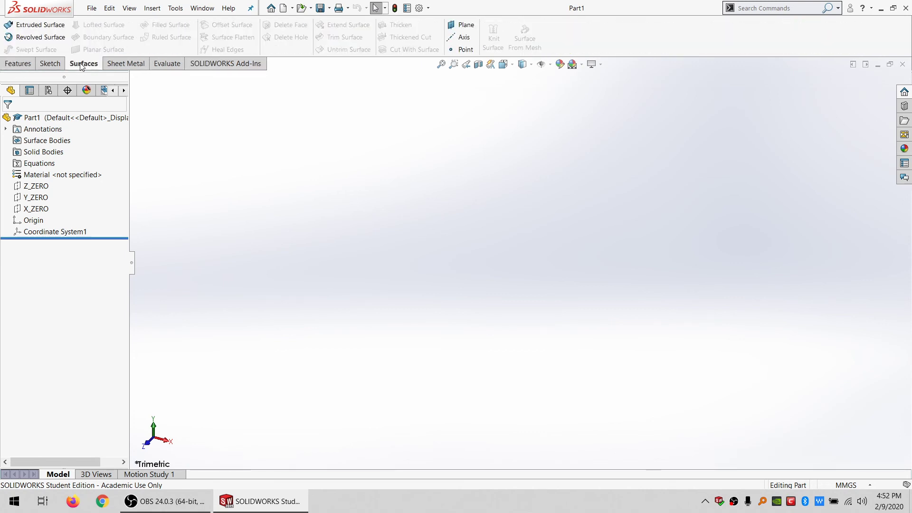
{"action": "left_click", "coordinate": [124, 65]}
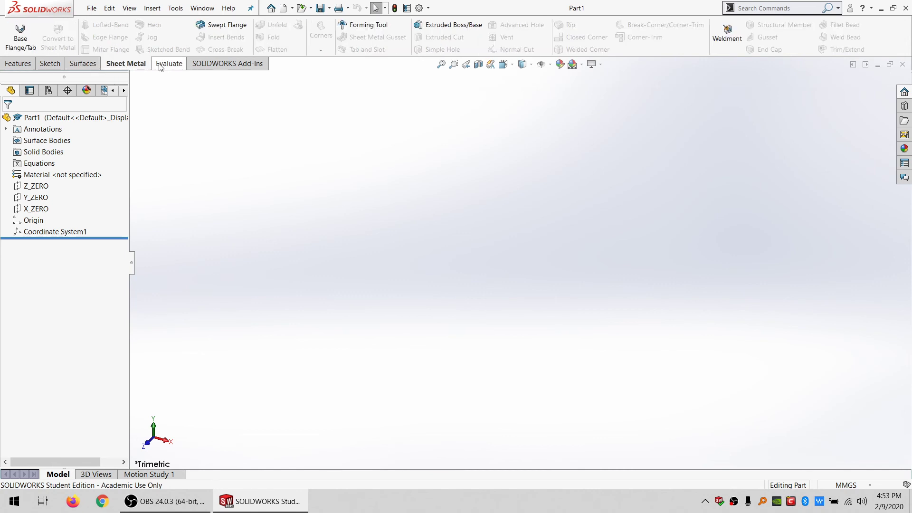
{"action": "left_click", "coordinate": [160, 65]}
{"action": "left_click", "coordinate": [200, 67]}
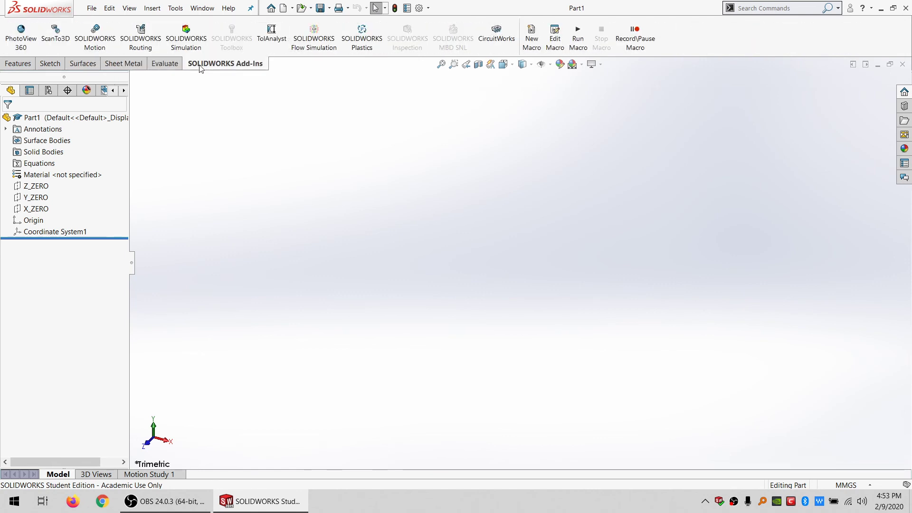
{"action": "left_click", "coordinate": [12, 66]}
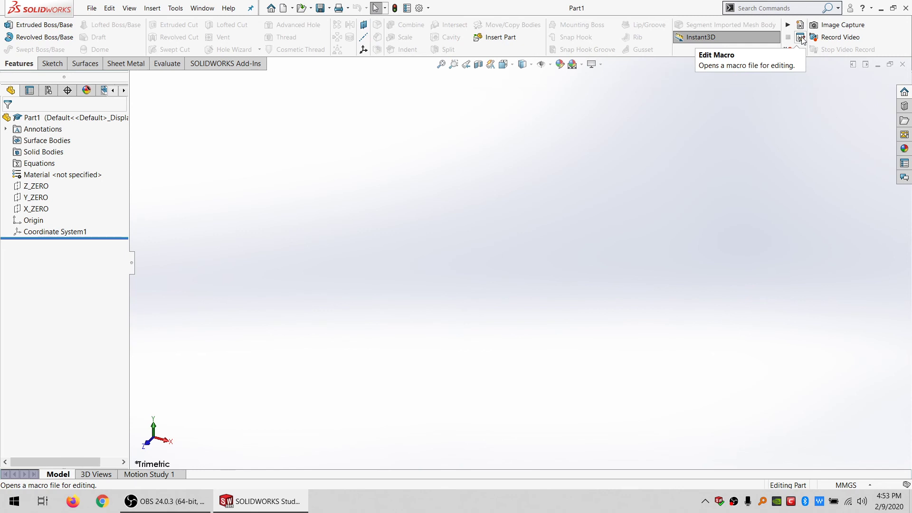
{"action": "left_click", "coordinate": [52, 64]}
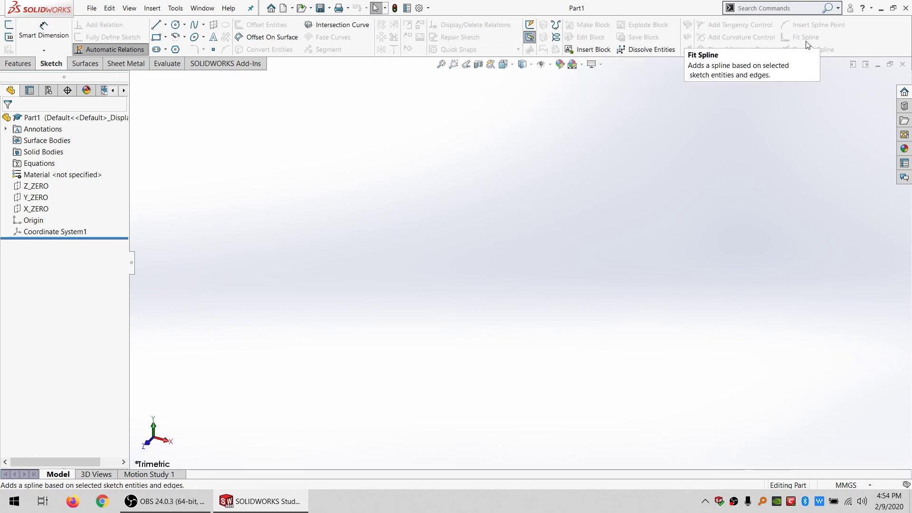
{"action": "left_click", "coordinate": [85, 64]}
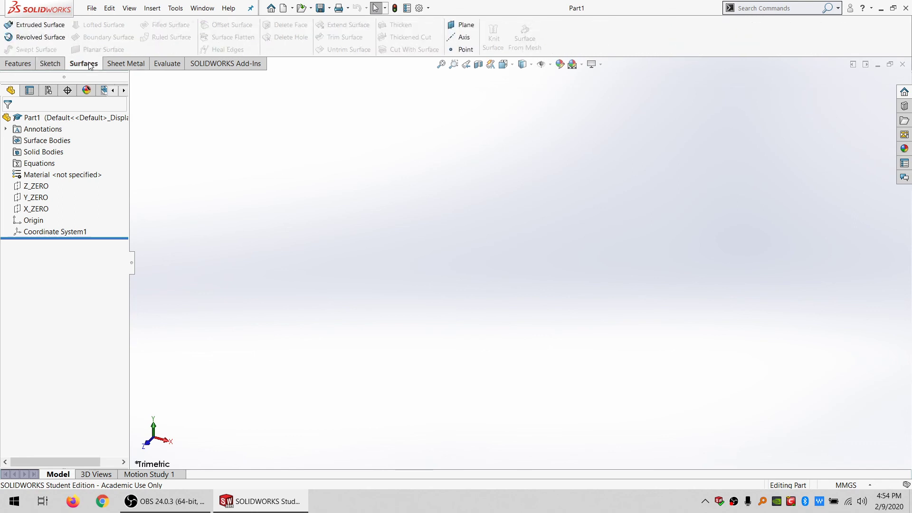
{"action": "left_click", "coordinate": [122, 64]}
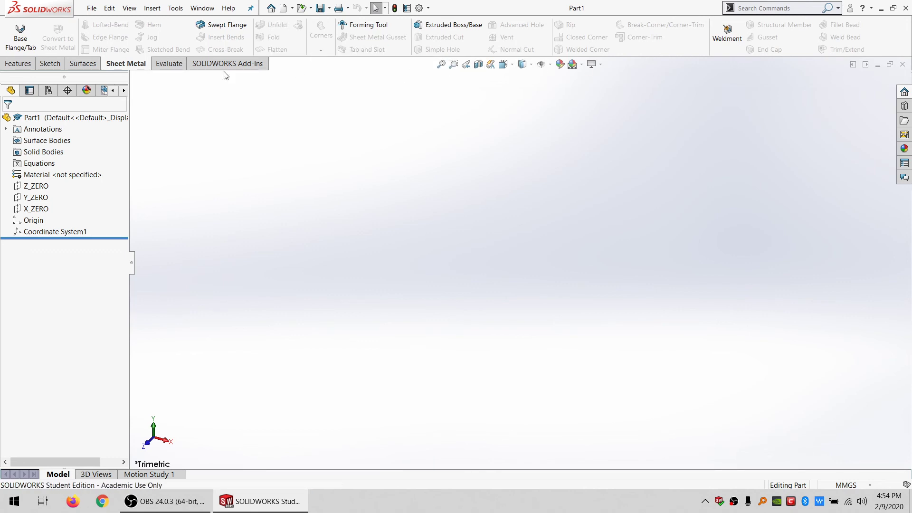
{"action": "left_click", "coordinate": [170, 64]}
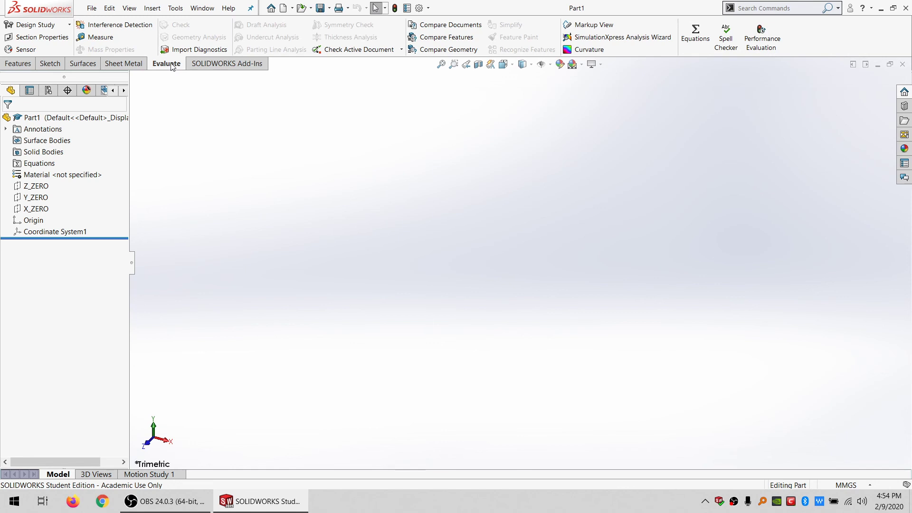
{"action": "left_click", "coordinate": [236, 66]}
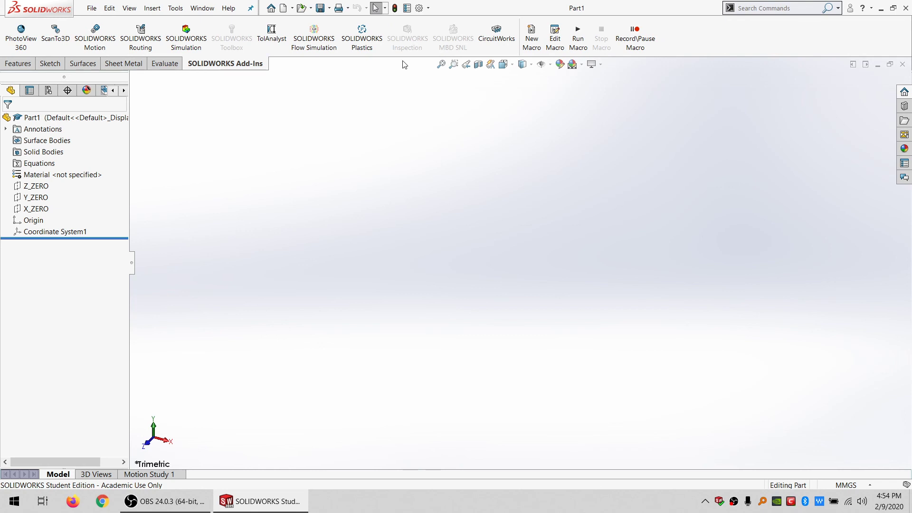
{"action": "left_click", "coordinate": [174, 9]}
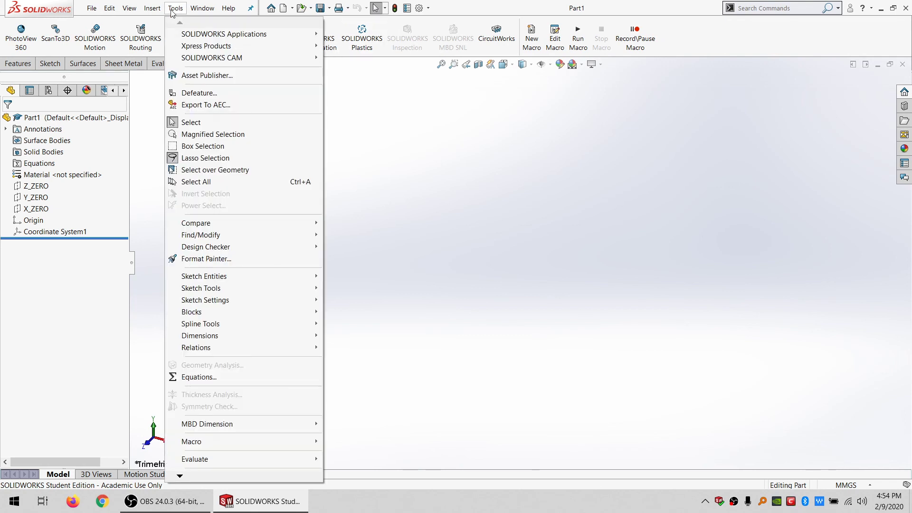
{"action": "mouse_move", "coordinate": [151, 10]}
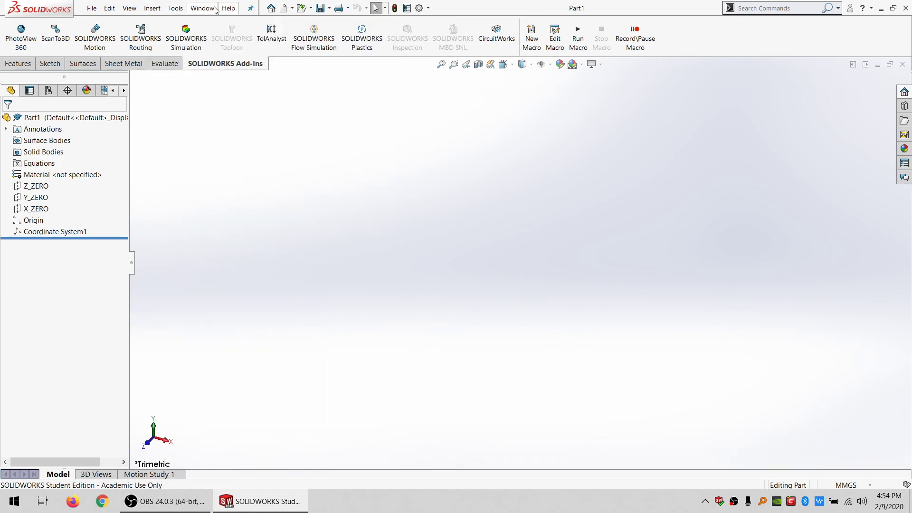
{"action": "mouse_move", "coordinate": [230, 9]}
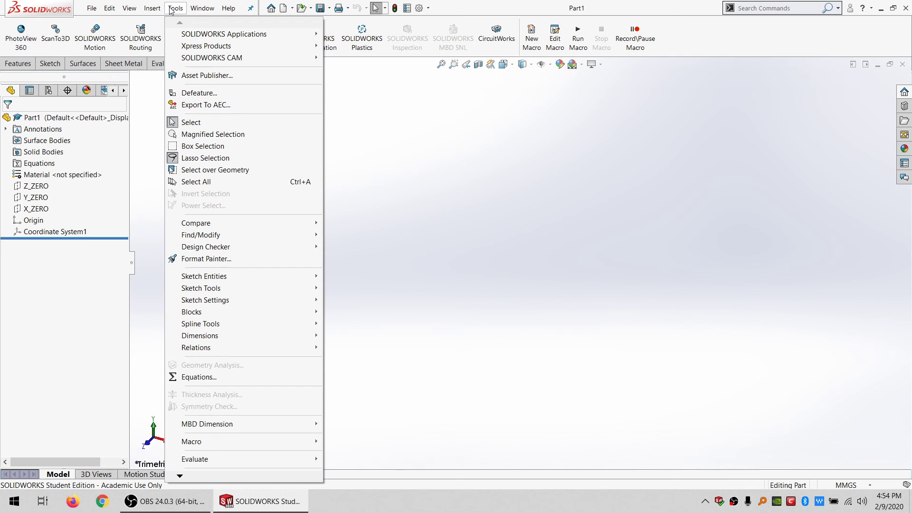
{"action": "left_click", "coordinate": [361, 165]}
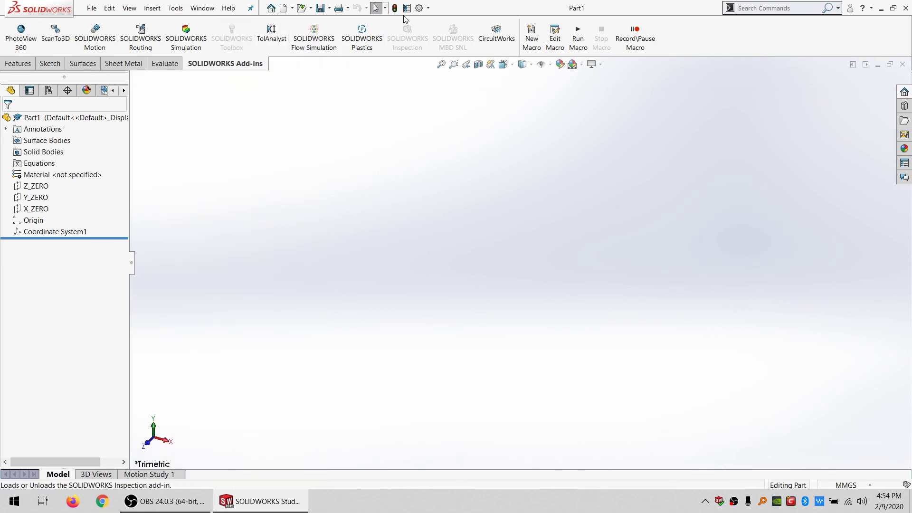
Search the commands for "add in" and open the Add-Ins manager.
{"action": "left_click", "coordinate": [807, 9]}
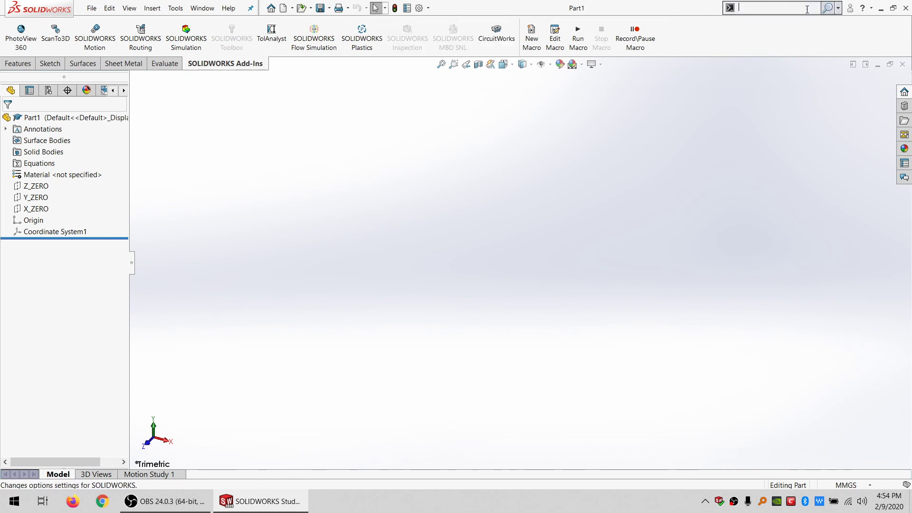
{"action": "type", "text": "add"}
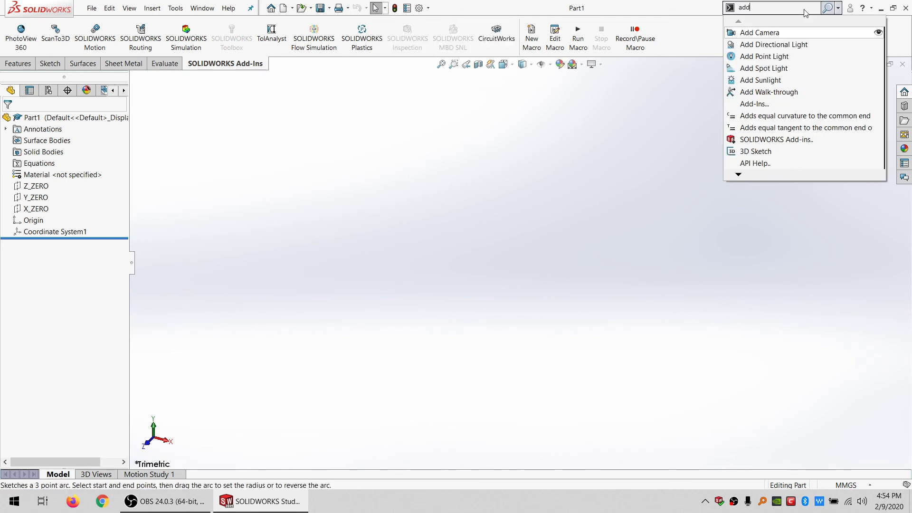
{"action": "type", "text": "i"}
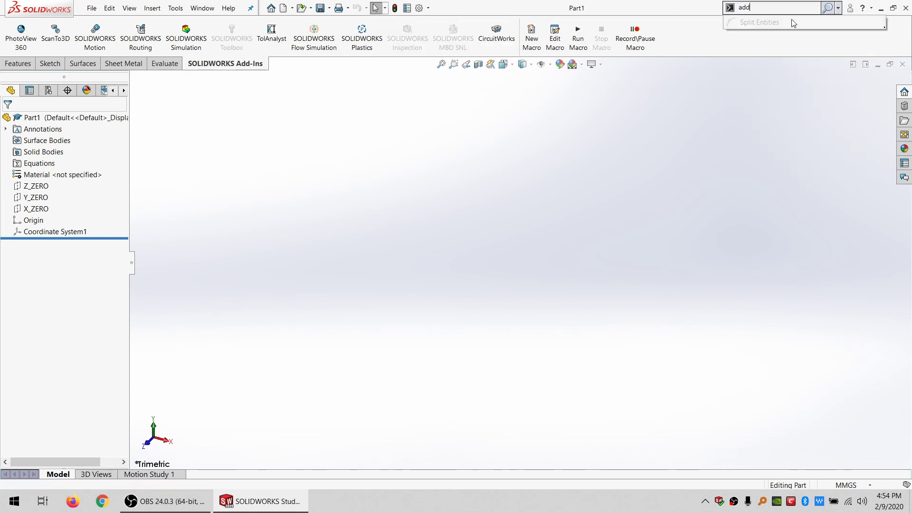
{"action": "type", "text": " in"}
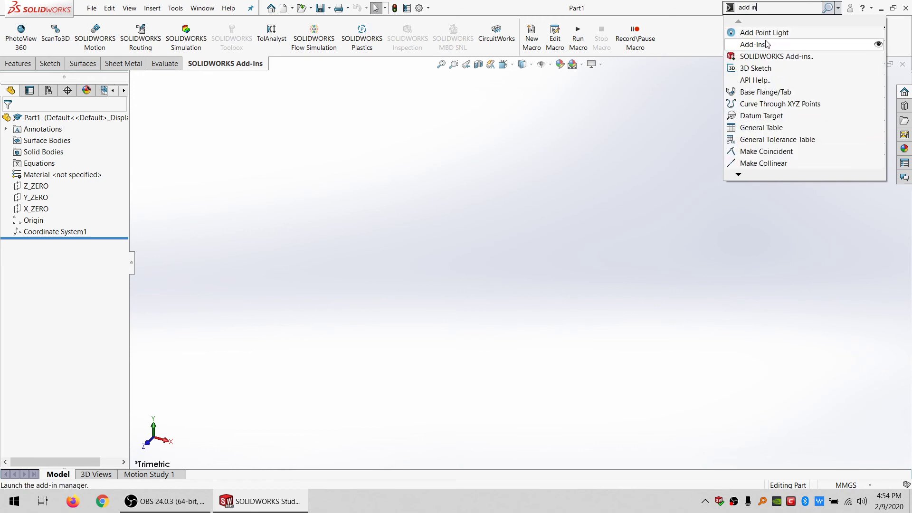
{"action": "left_click", "coordinate": [765, 45]}
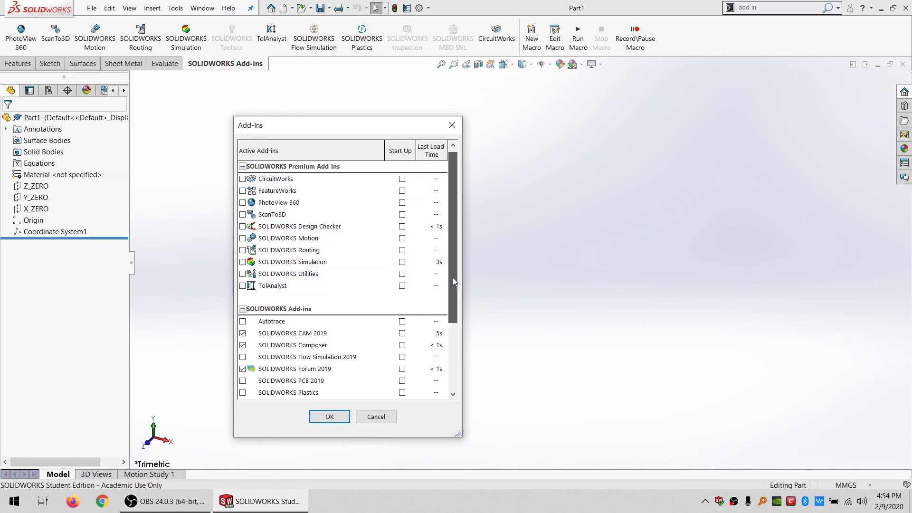
Review the Active and Start Up settings in the list of add-ins and accept the dialog.
{"action": "left_click_drag", "start_coordinate": [452, 278], "coordinate": [455, 303]}
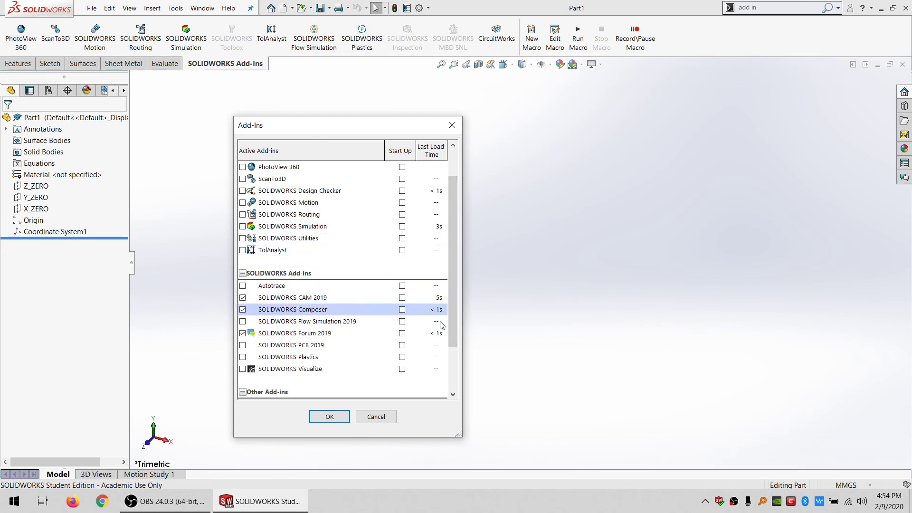
{"action": "left_click_drag", "start_coordinate": [455, 332], "coordinate": [452, 267]}
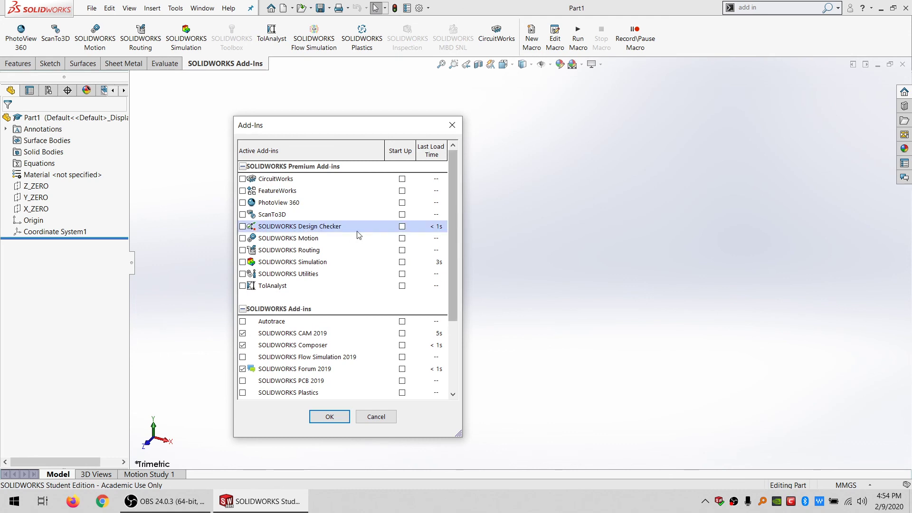
{"action": "left_click_drag", "start_coordinate": [455, 226], "coordinate": [457, 294]}
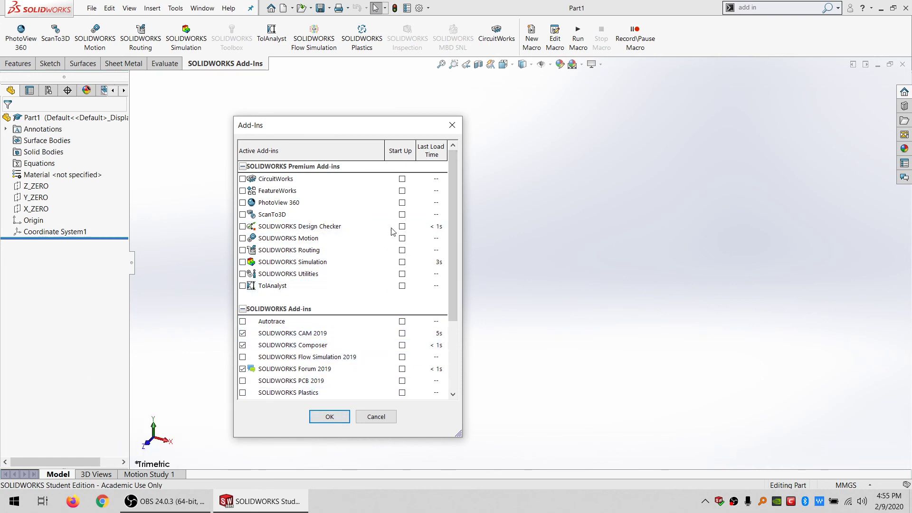
{"action": "left_click", "coordinate": [328, 418]}
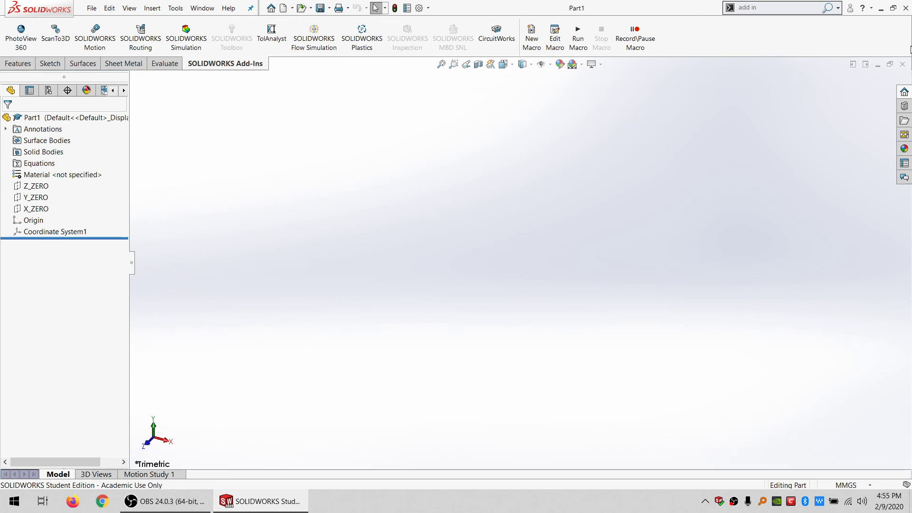
Close the current part document and create a new part.
{"action": "left_click", "coordinate": [902, 64]}
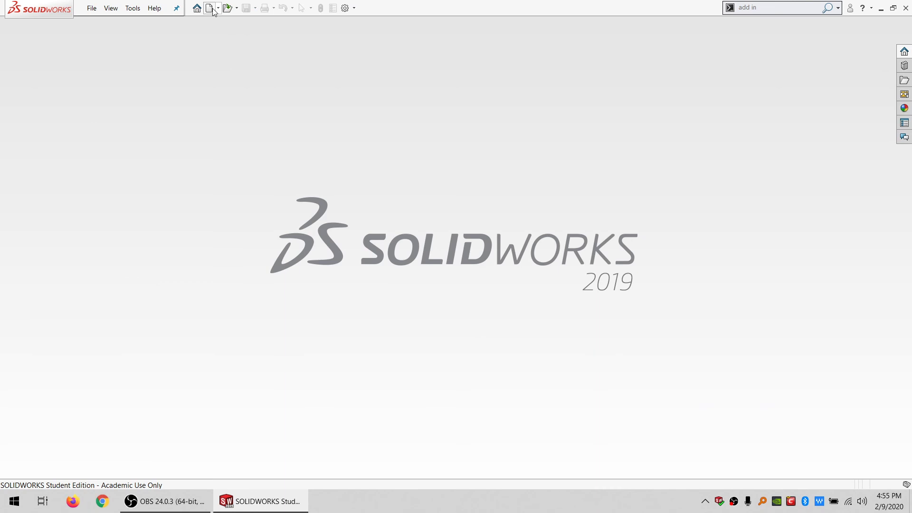
{"action": "left_click", "coordinate": [212, 10]}
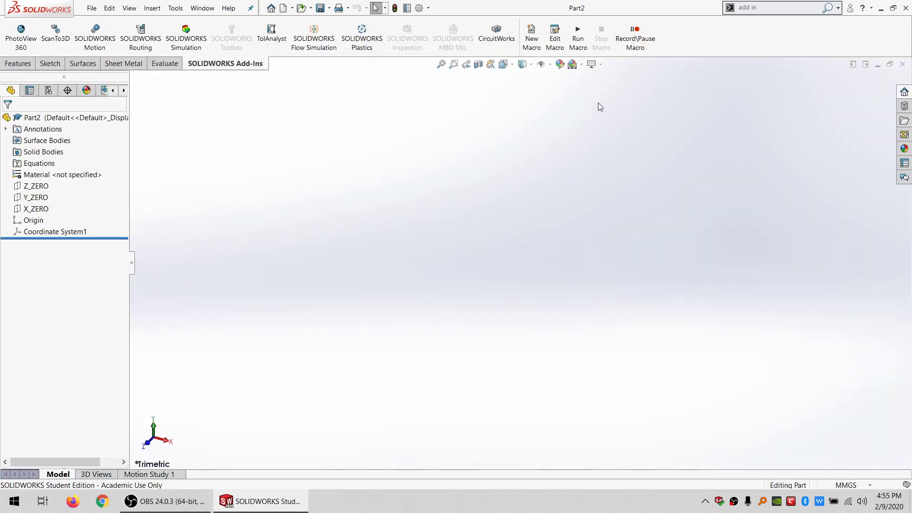
Apply the Plain White scene to the part and save it as a part template, replacing Part.prtdot in the templates folder.
{"action": "left_click", "coordinate": [582, 65]}
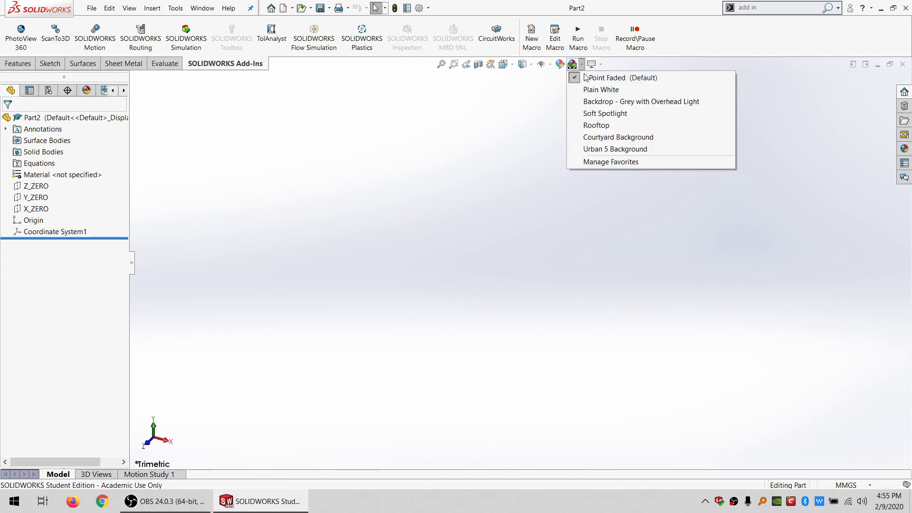
{"action": "left_click", "coordinate": [589, 90]}
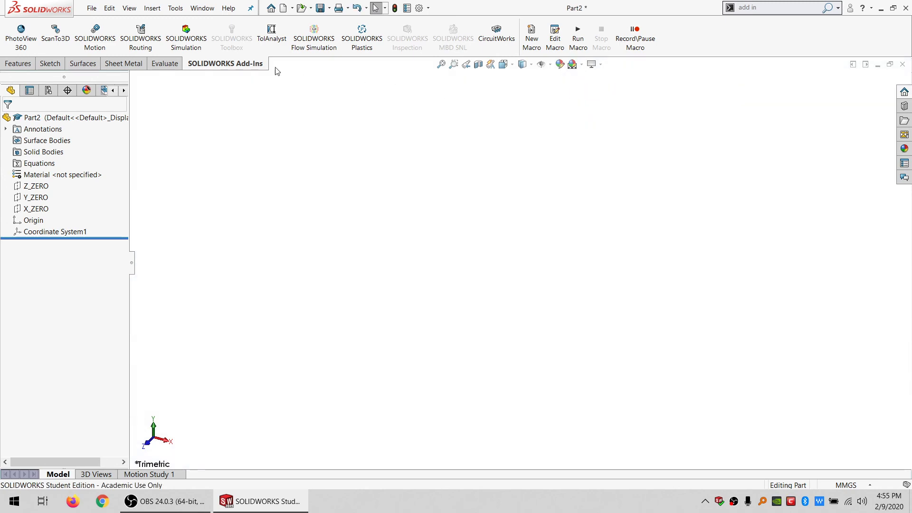
{"action": "left_click", "coordinate": [92, 8]}
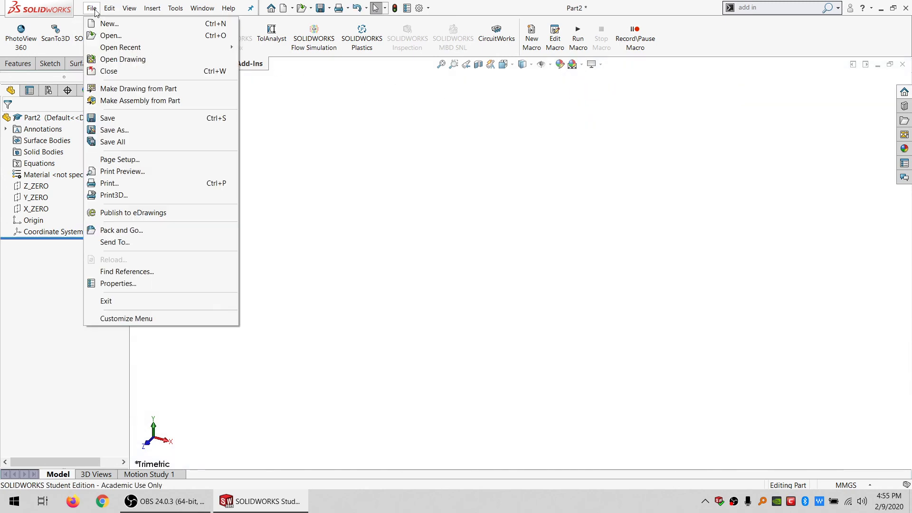
{"action": "left_click", "coordinate": [107, 130]}
{"action": "left_click", "coordinate": [404, 270]}
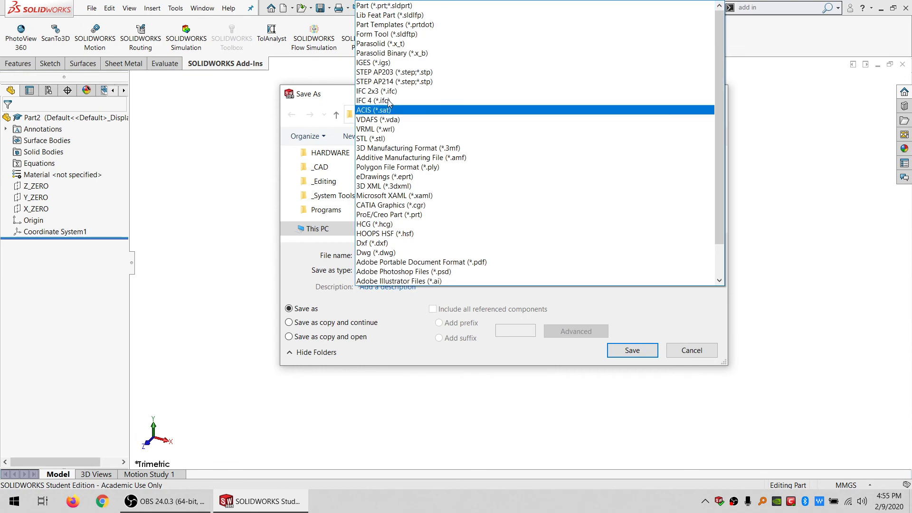
{"action": "left_click", "coordinate": [380, 24]}
{"action": "left_click", "coordinate": [413, 184]}
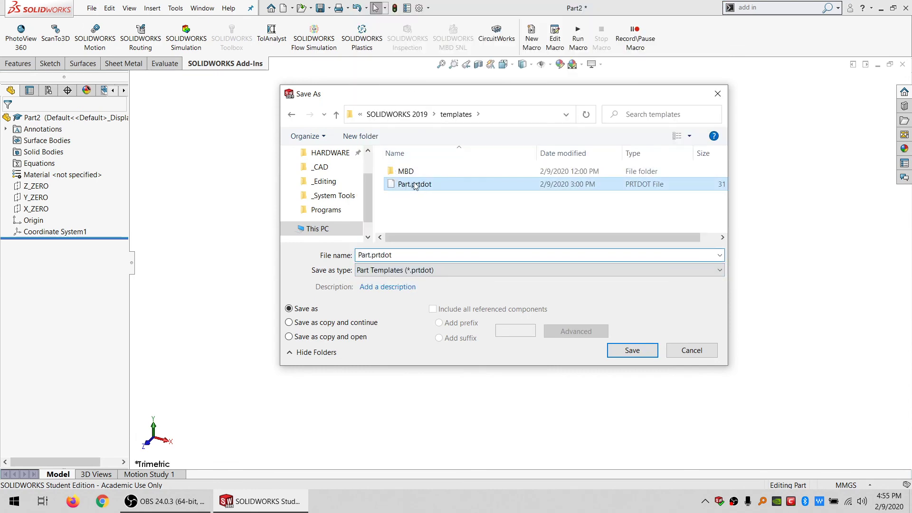
{"action": "left_click", "coordinate": [634, 350]}
{"action": "left_click", "coordinate": [490, 249]}
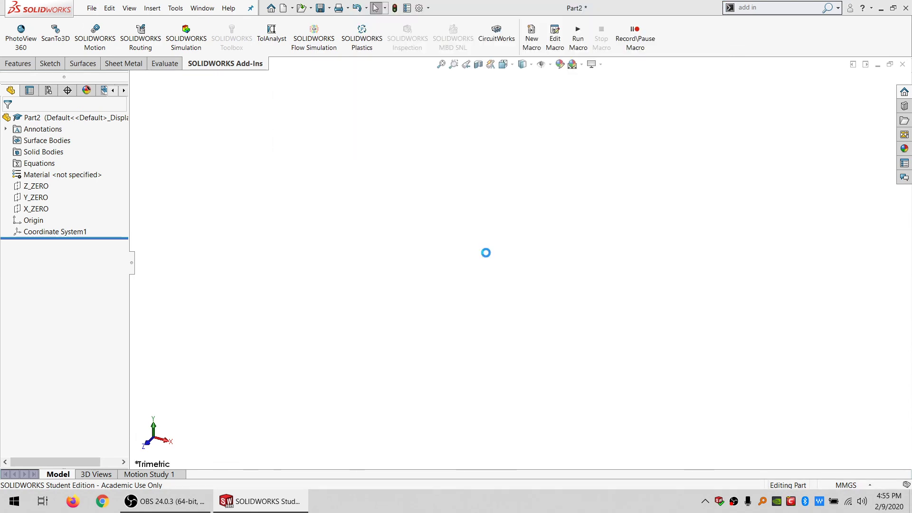
Create a new assembly without inserting any component and apply the Plain White scene to it.
{"action": "left_click", "coordinate": [285, 8]}
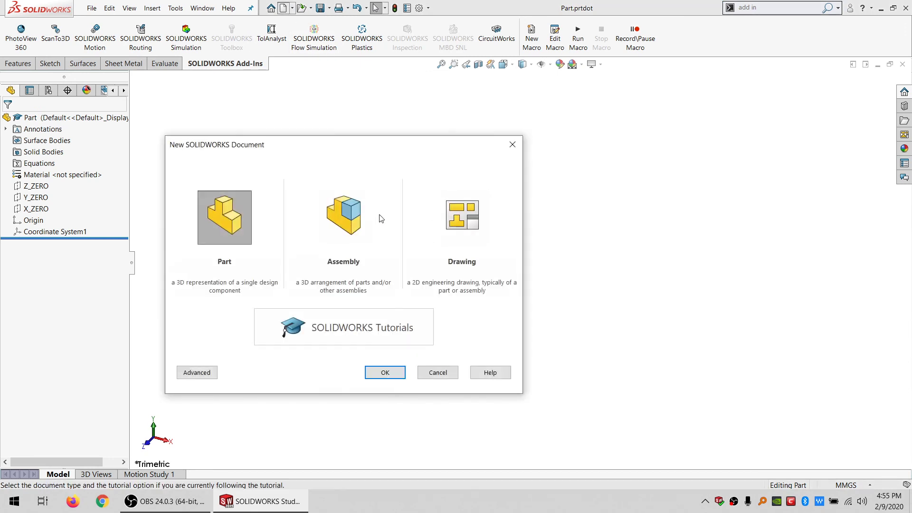
{"action": "left_click", "coordinate": [338, 216]}
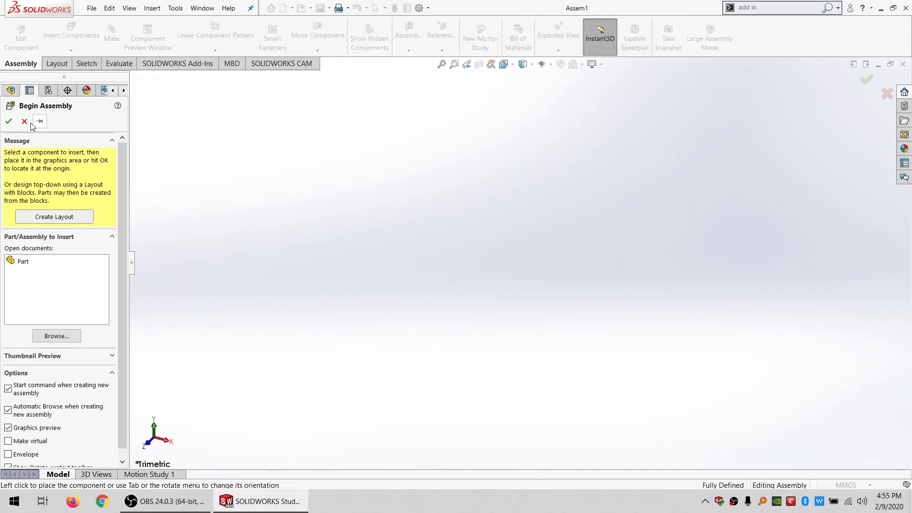
{"action": "left_click", "coordinate": [24, 121]}
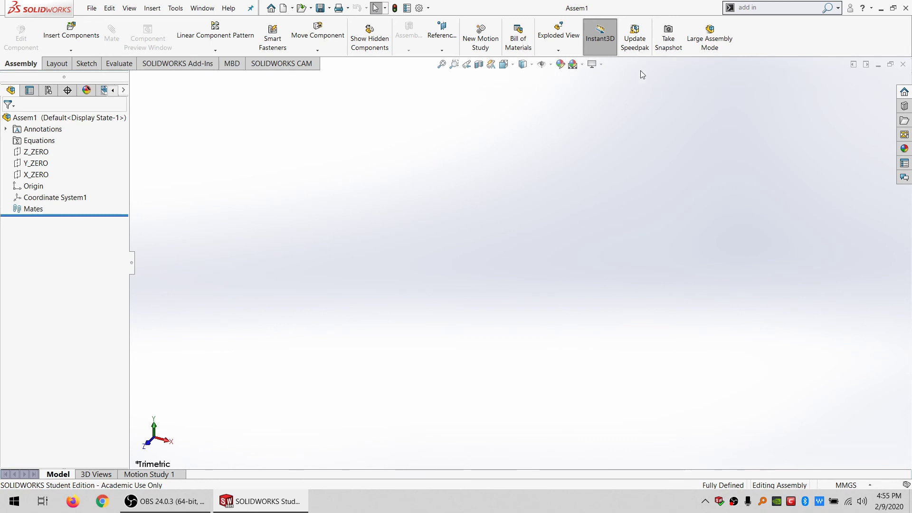
{"action": "left_click", "coordinate": [582, 64]}
{"action": "left_click", "coordinate": [588, 87]}
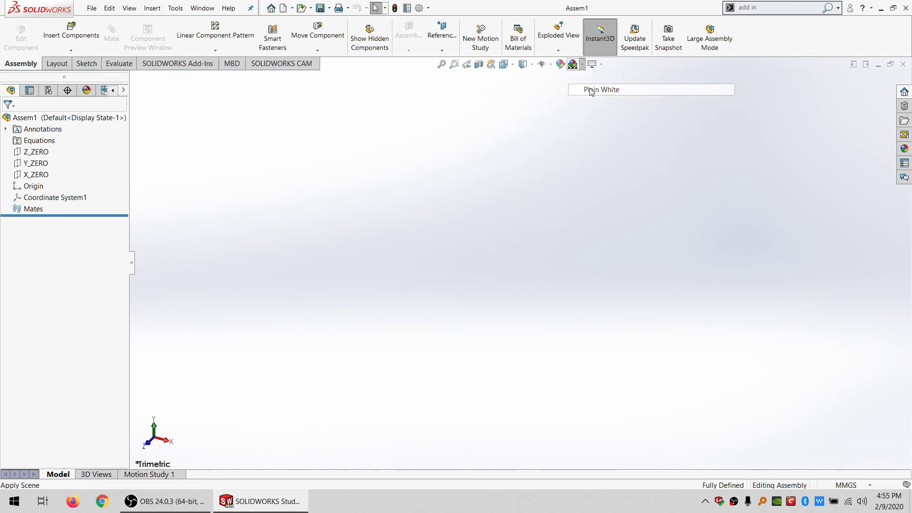
Save the assembly as an assembly template, replacing Assembly.asmdot in the templates folder, and close both open template documents.
{"action": "left_click", "coordinate": [91, 8]}
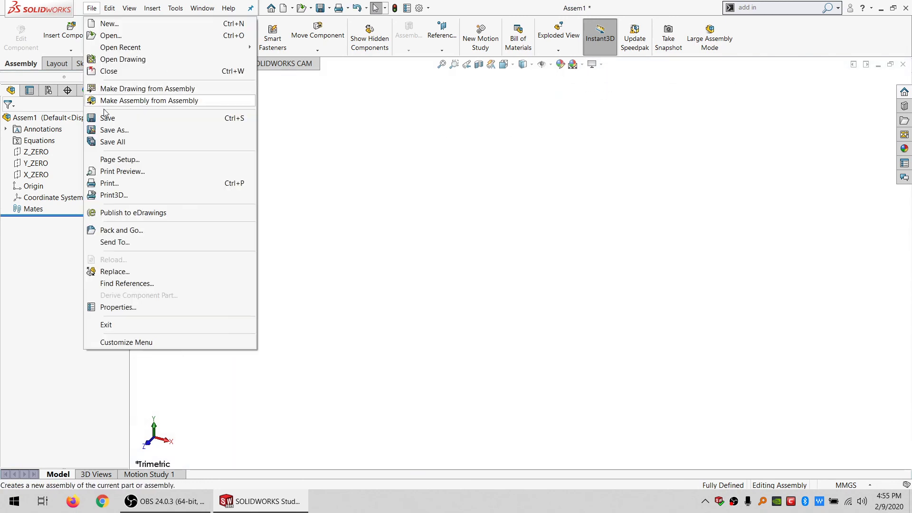
{"action": "left_click", "coordinate": [107, 128]}
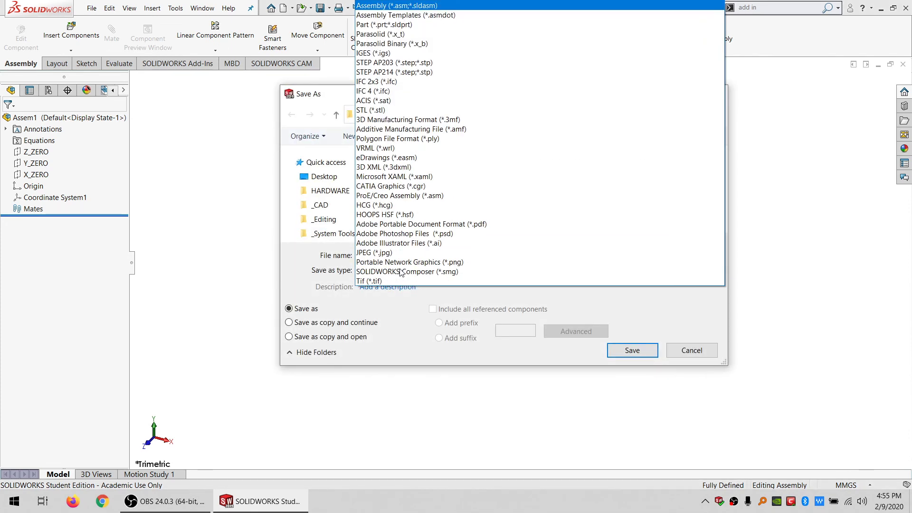
{"action": "left_click", "coordinate": [413, 270]}
{"action": "left_click", "coordinate": [396, 15]}
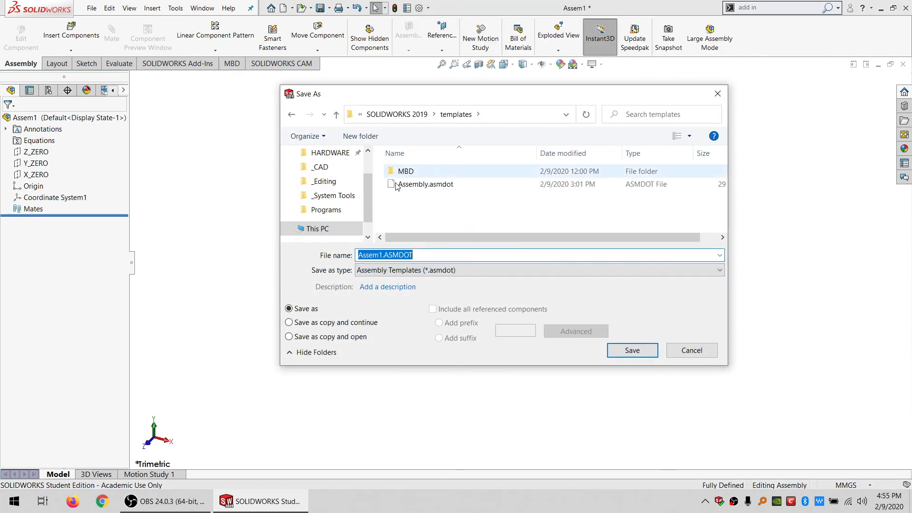
{"action": "left_click", "coordinate": [427, 184]}
{"action": "left_click", "coordinate": [632, 350]}
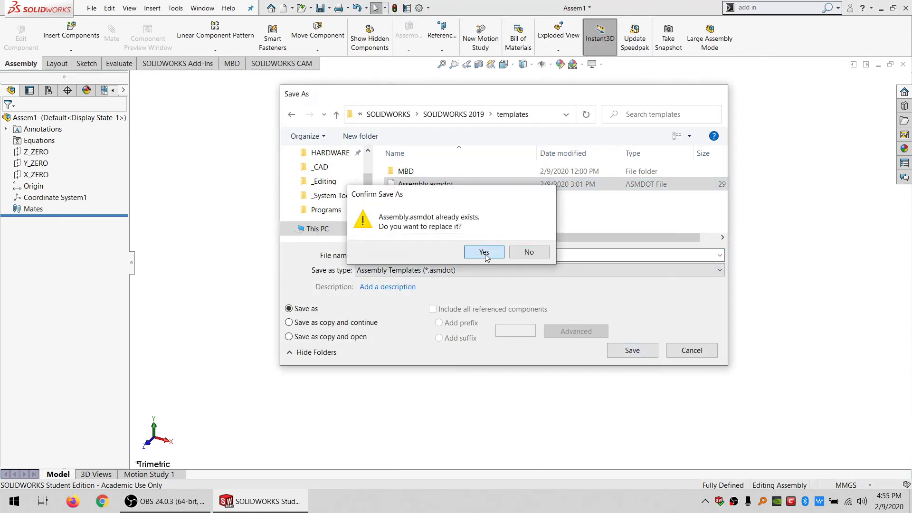
{"action": "left_click", "coordinate": [484, 252]}
{"action": "left_click", "coordinate": [904, 64]}
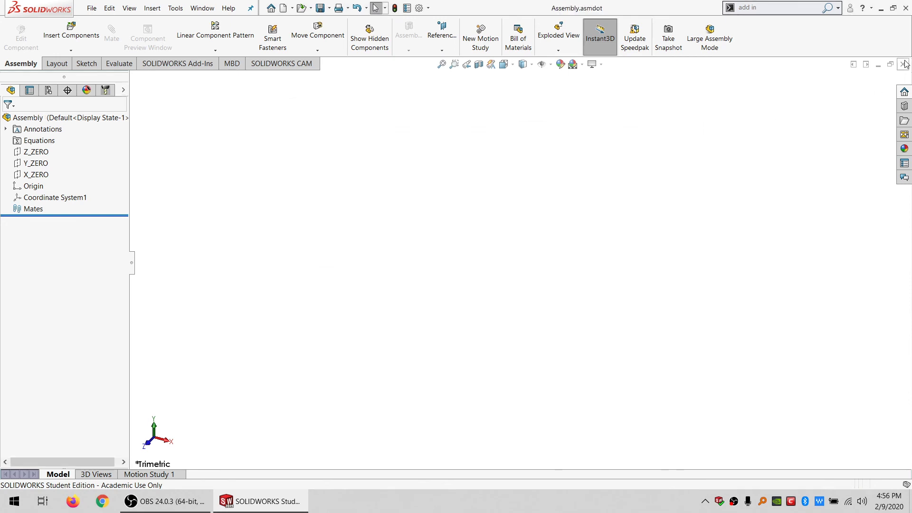
{"action": "left_click", "coordinate": [903, 64]}
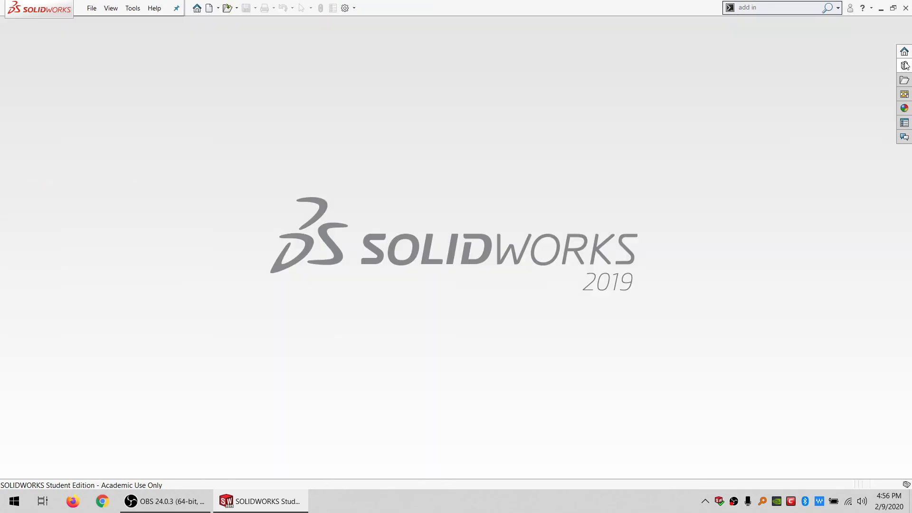